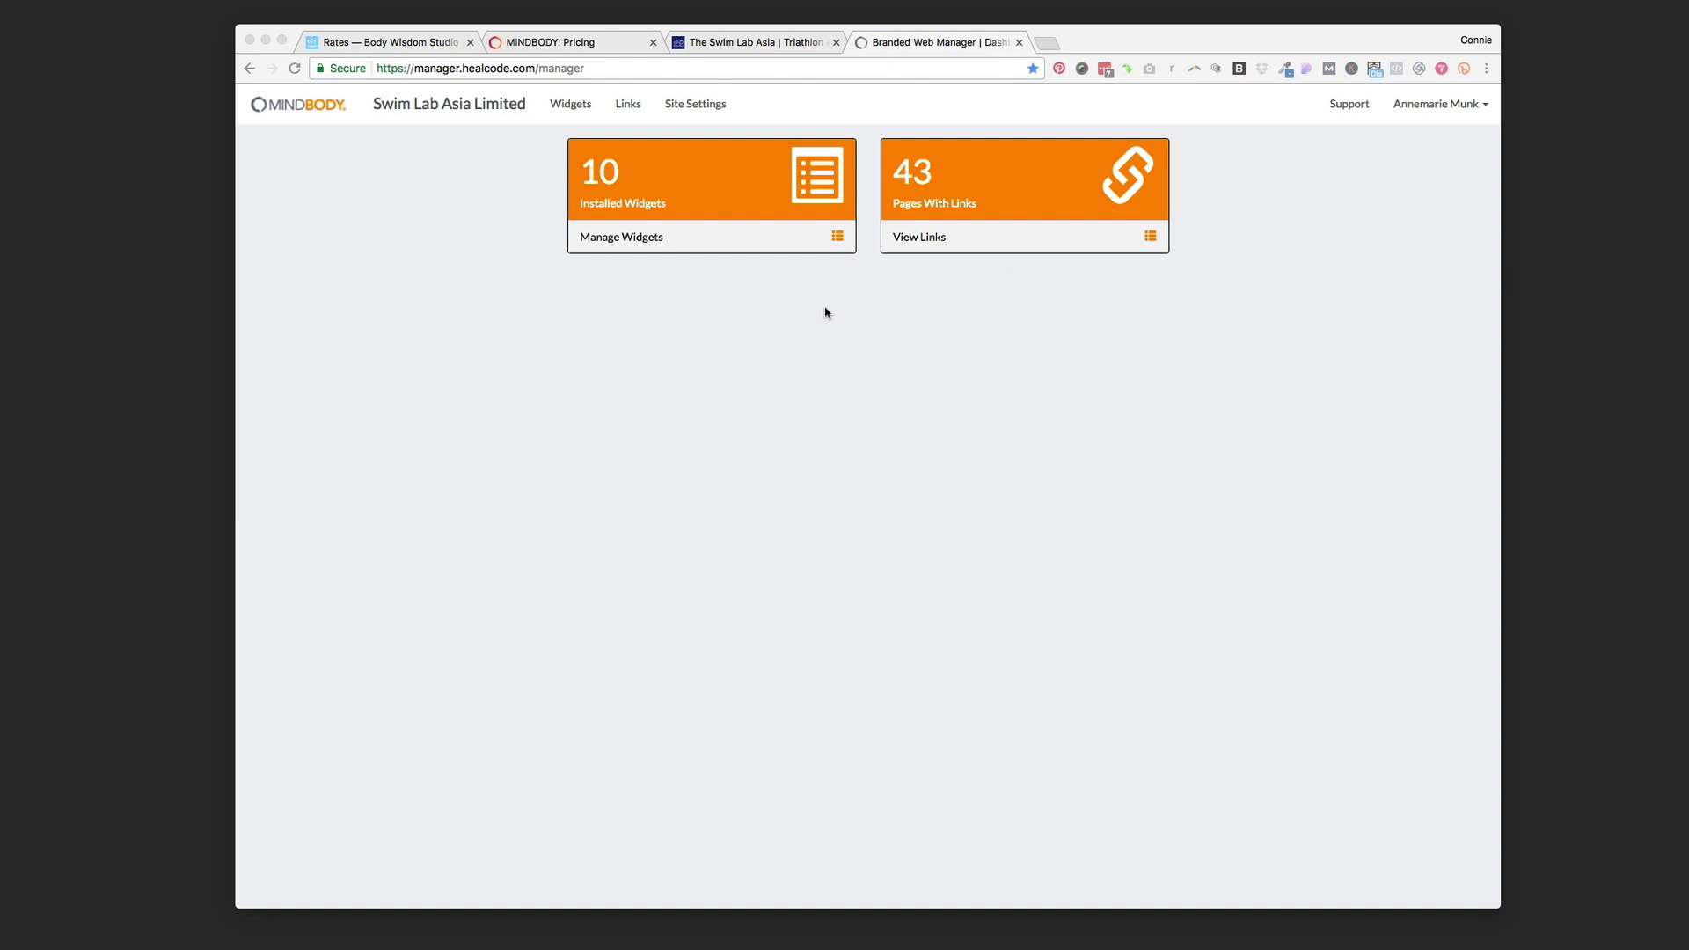
# Go to the Widgets page and list the widget types available under Create New Widget
pyautogui.click(700, 339)
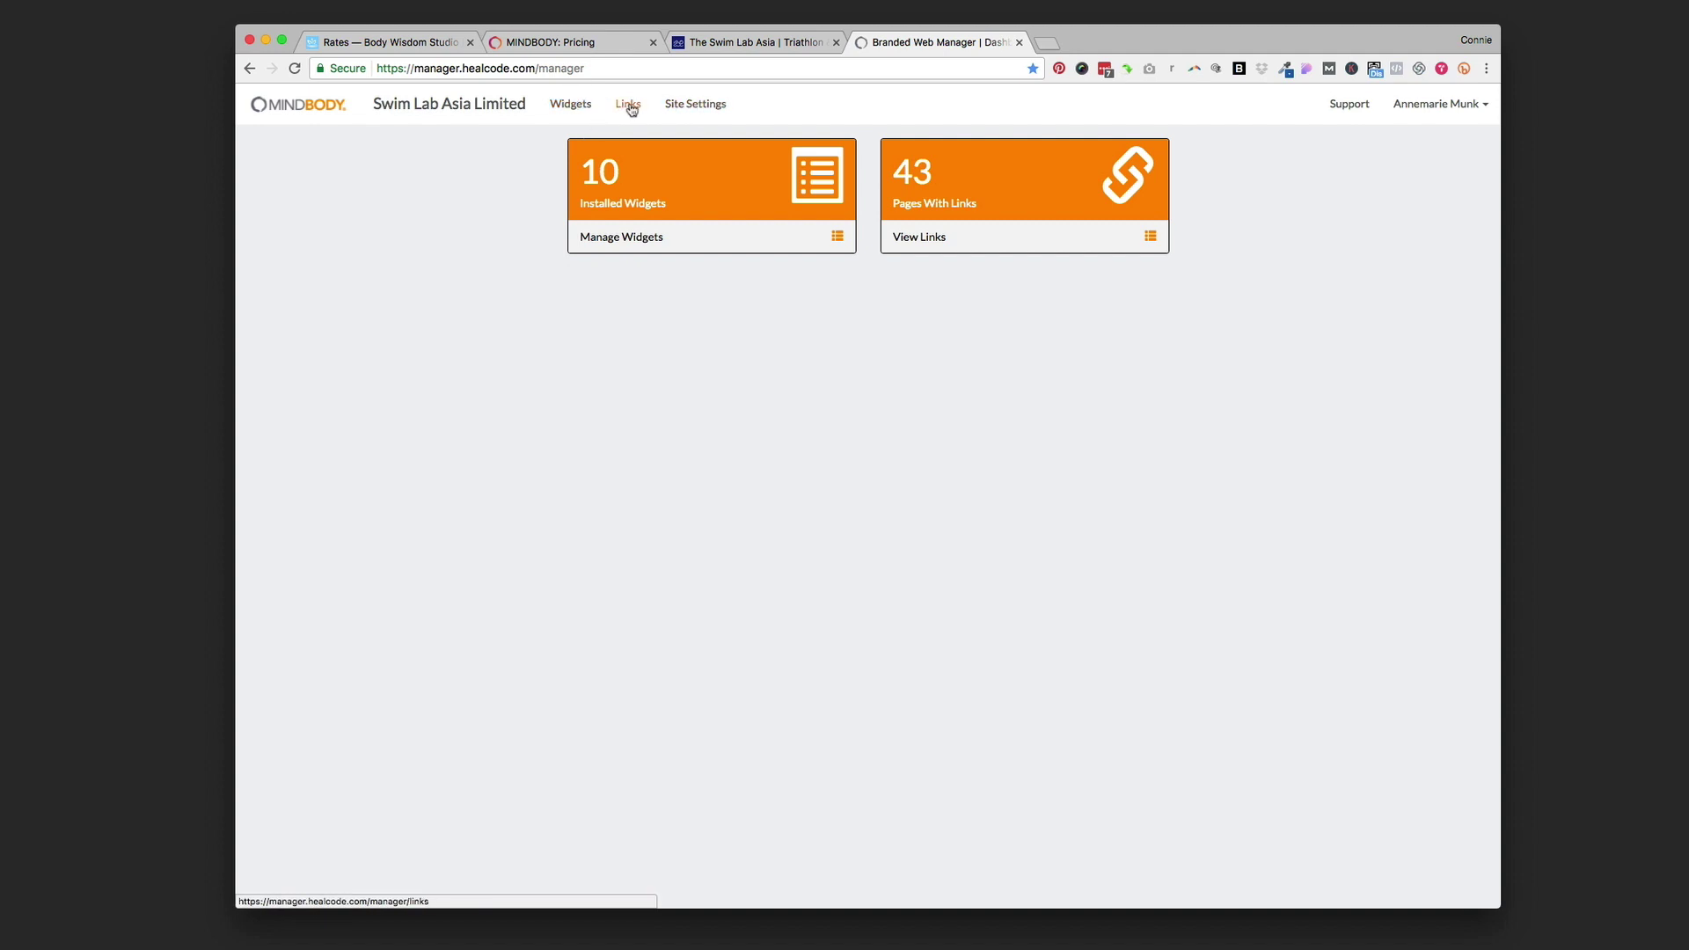
pyautogui.click(576, 110)
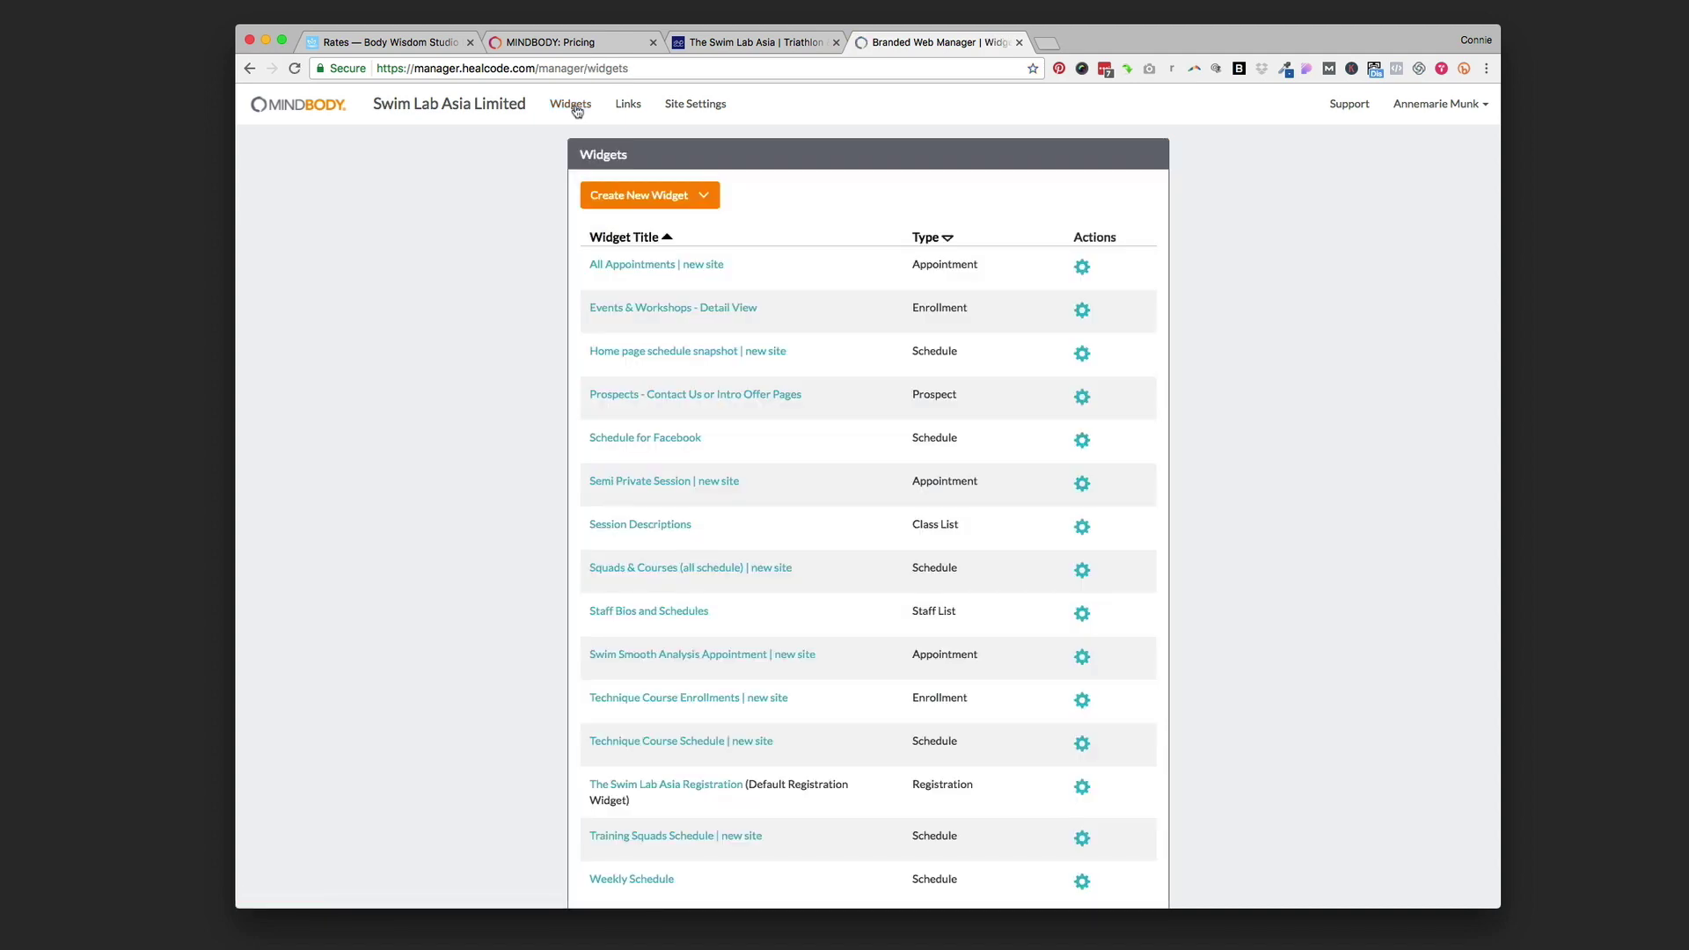
pyautogui.click(704, 199)
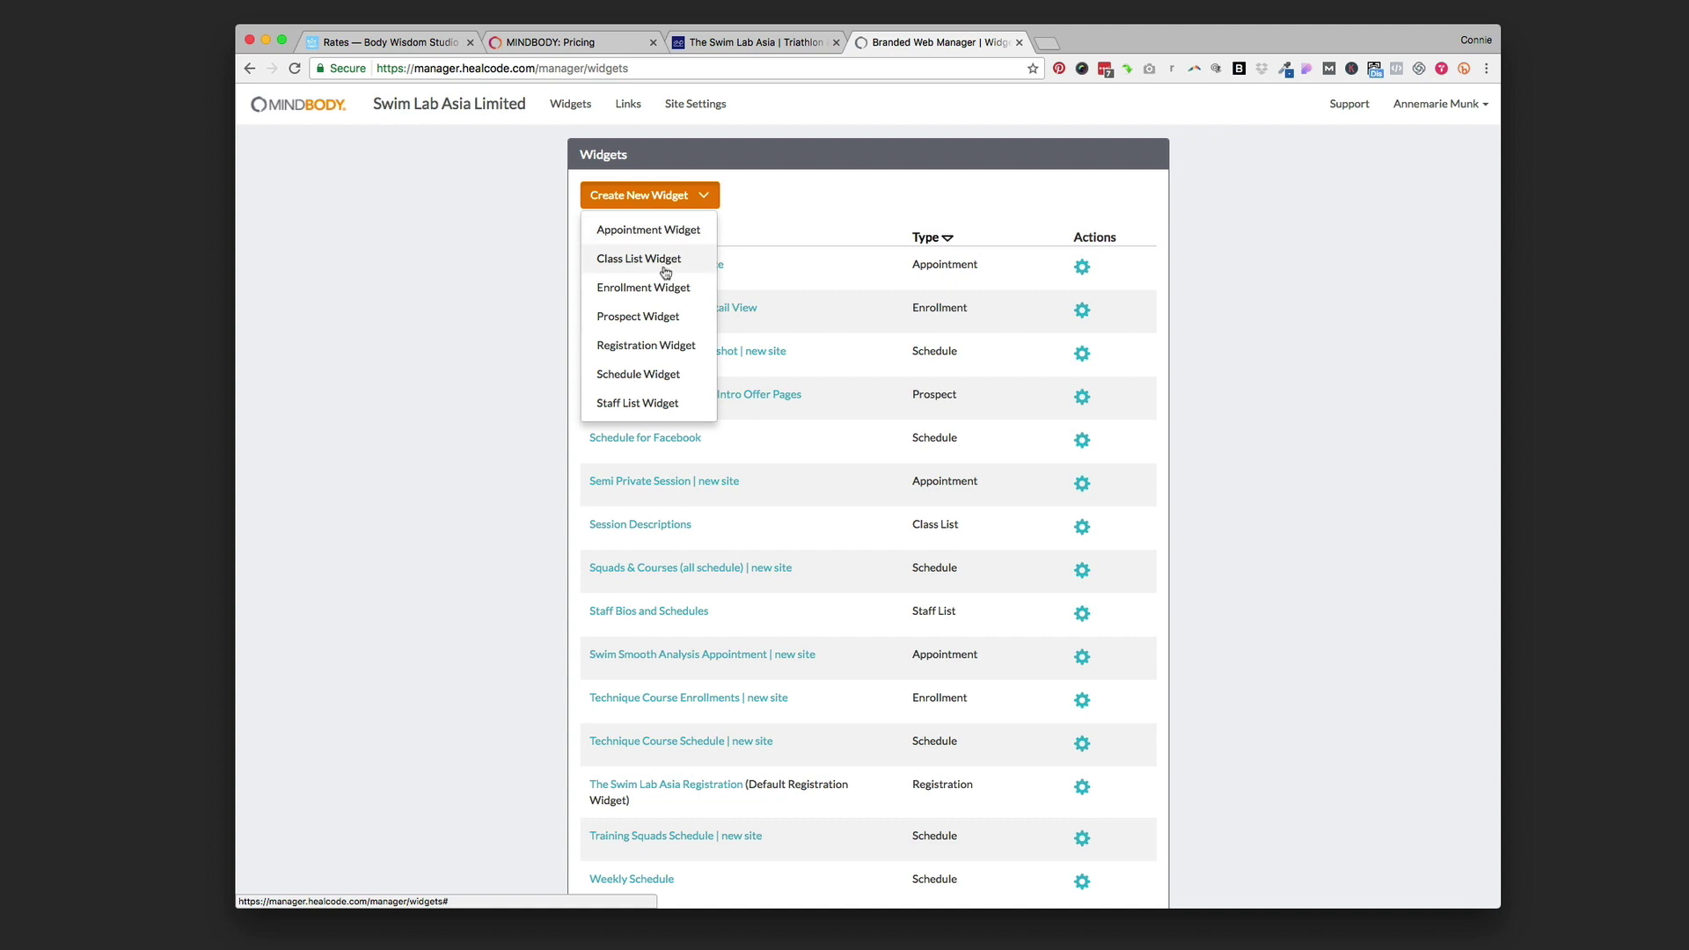
# Create a Schedule Widget titled 'Our class schedule'
pyautogui.click(647, 373)
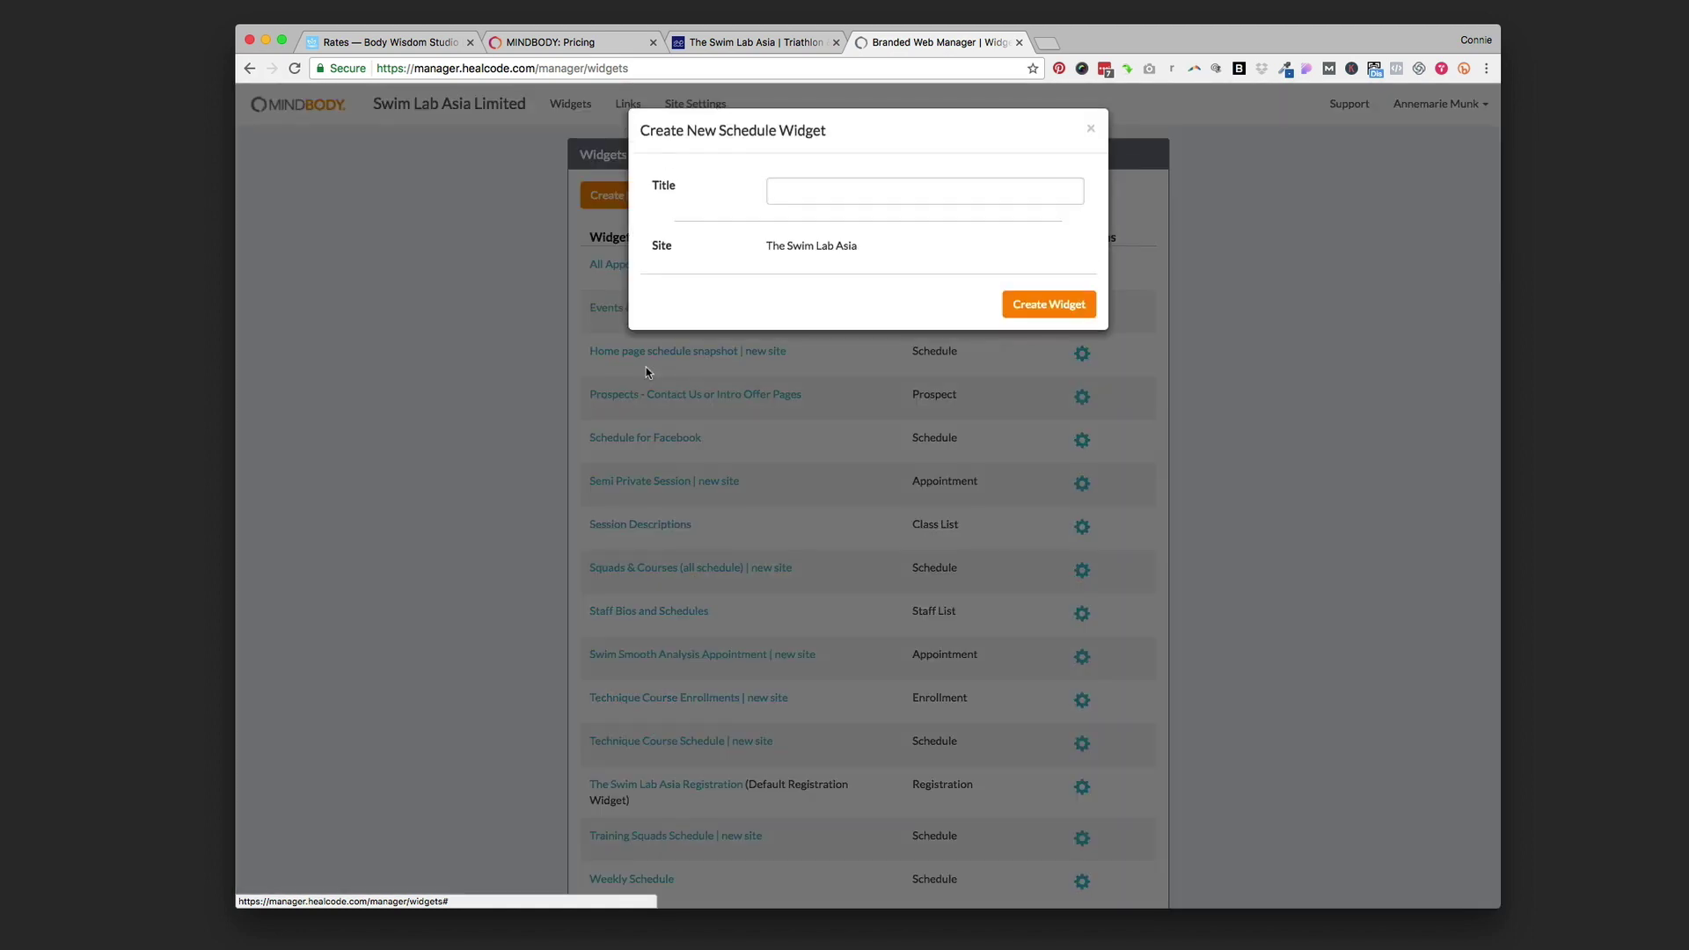
pyautogui.click(822, 187)
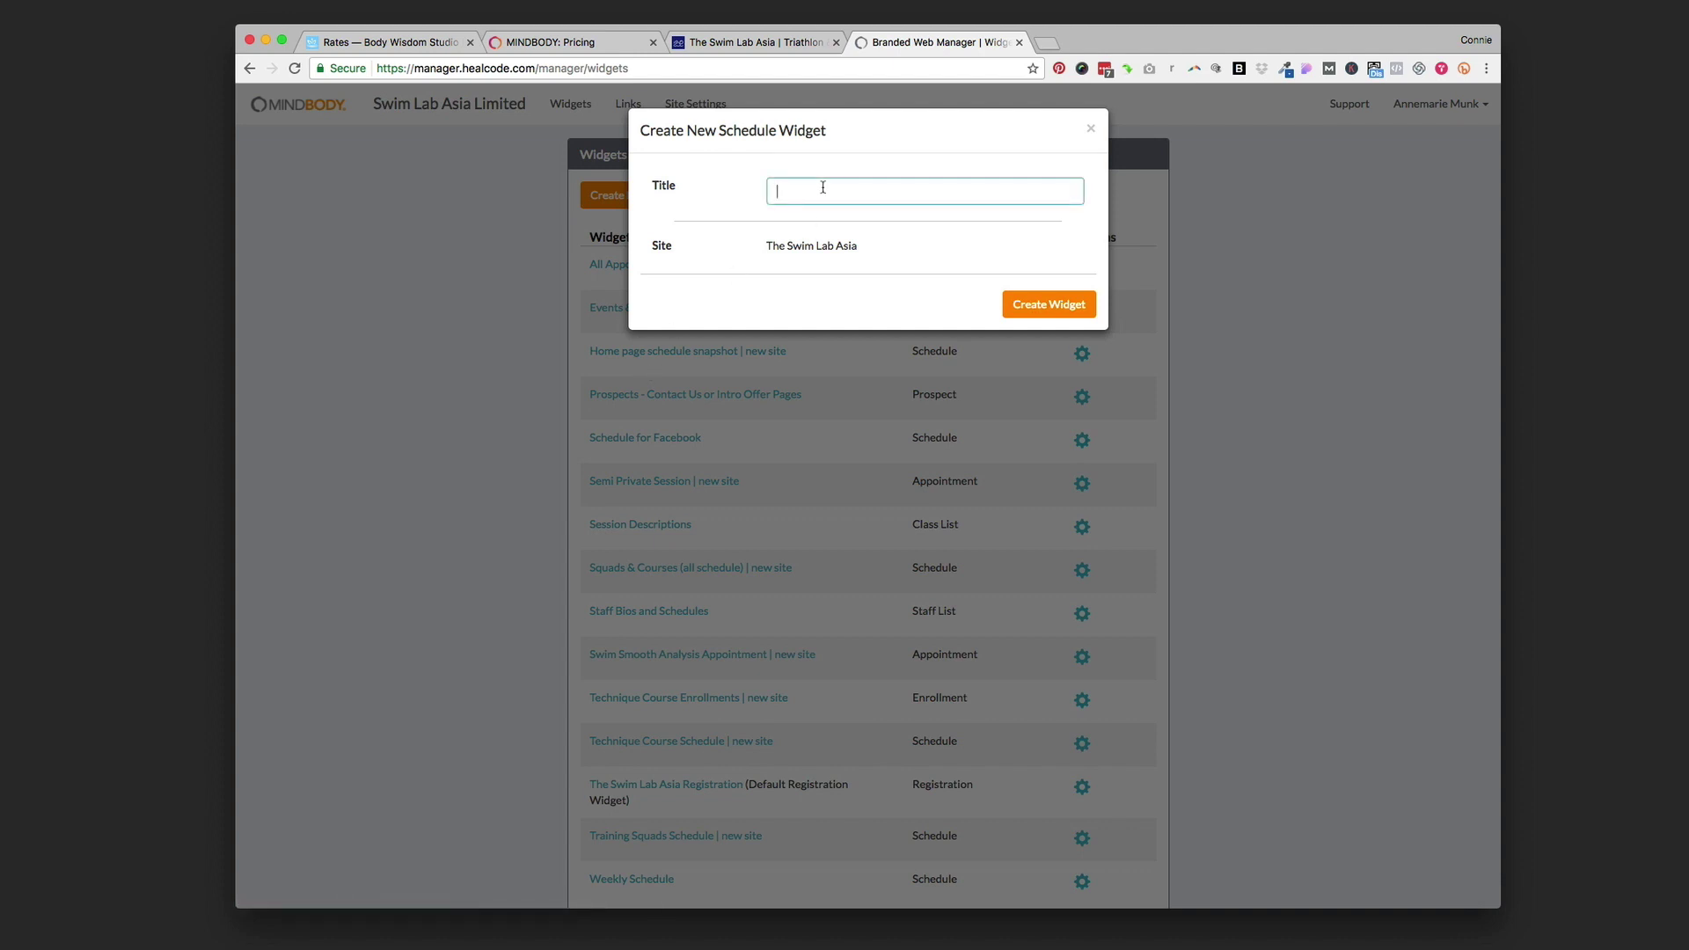
pyautogui.write('Our class schedule')
pyautogui.click(1040, 306)
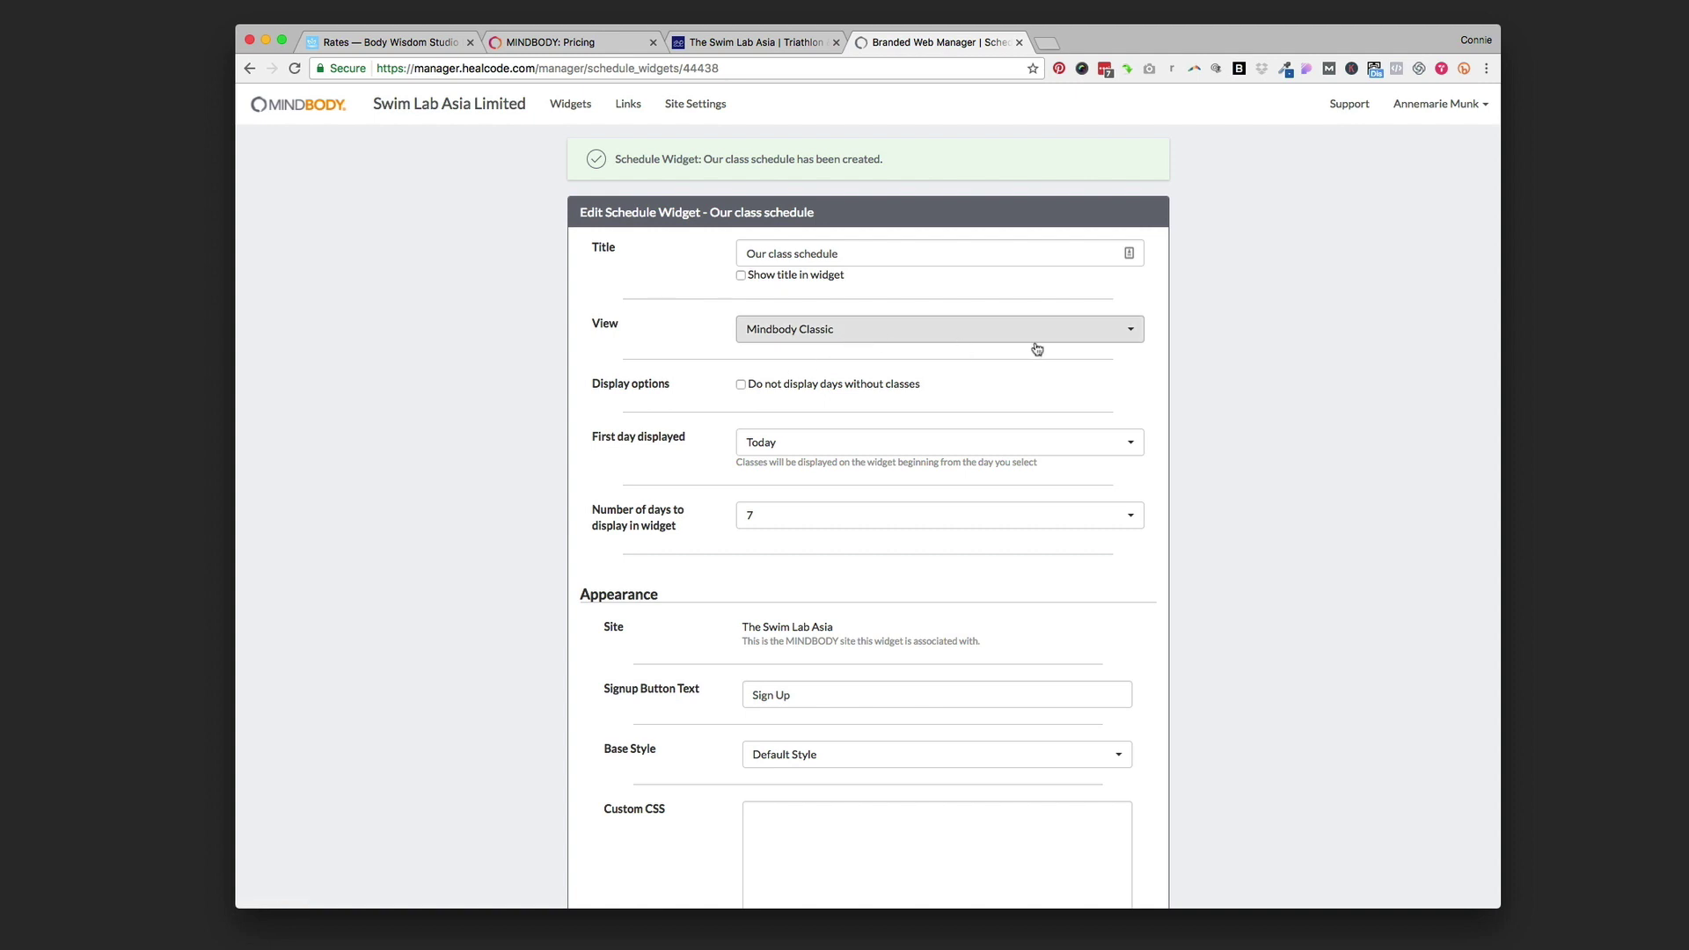
pyautogui.click(1135, 335)
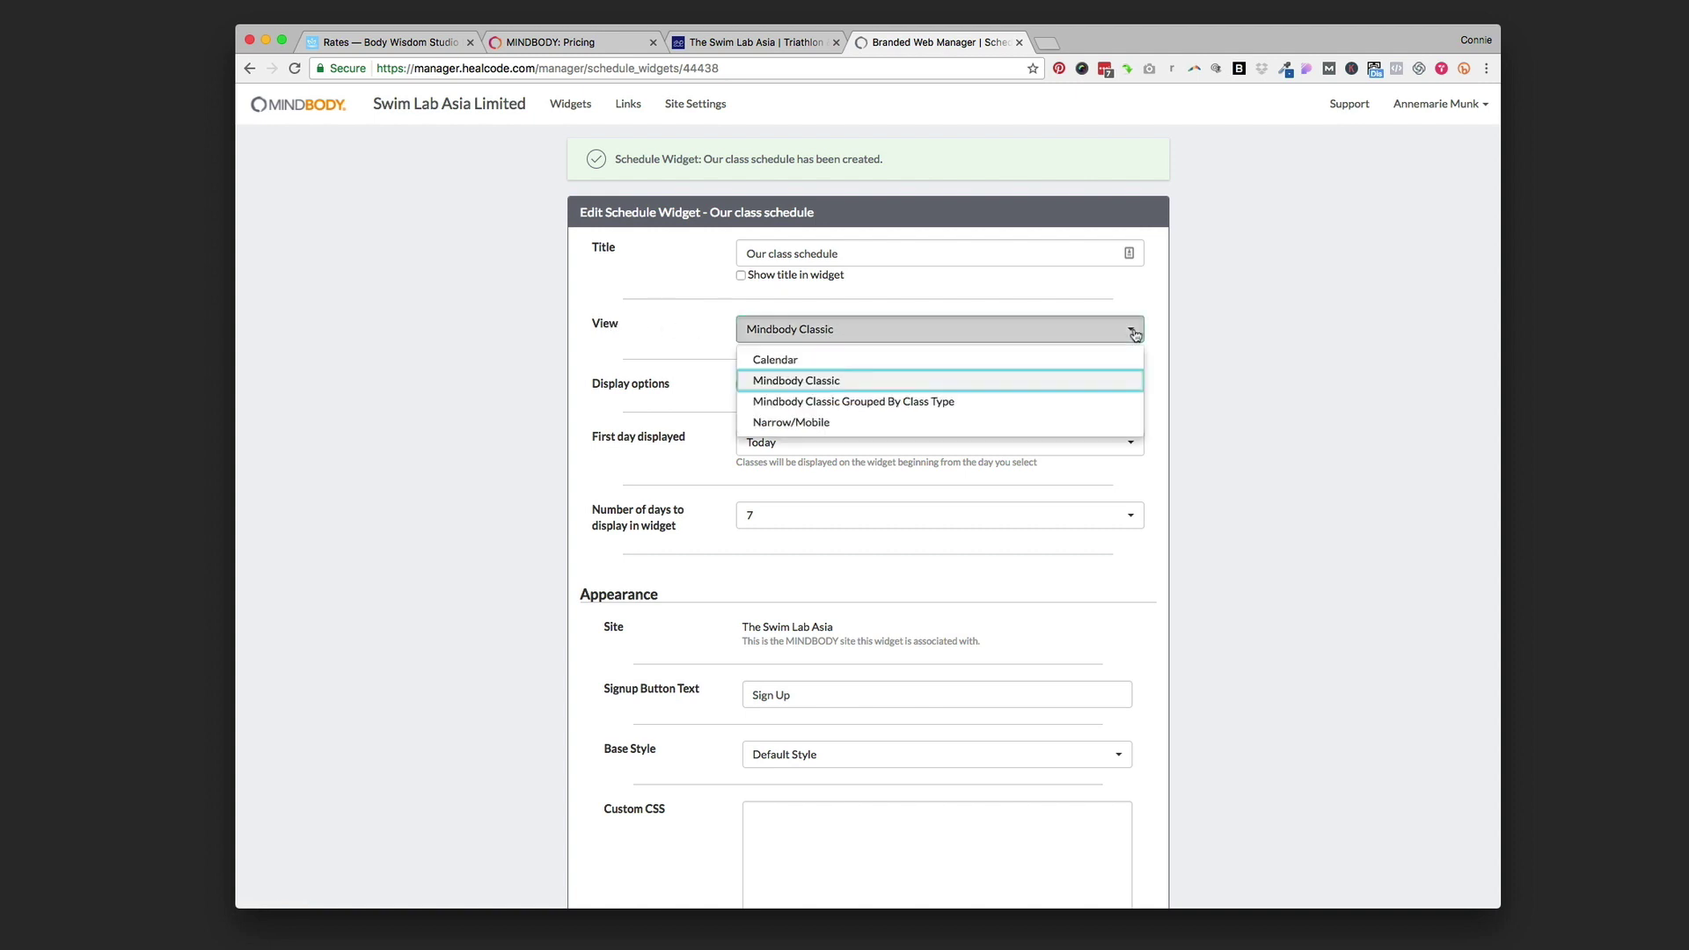
pyautogui.click(836, 381)
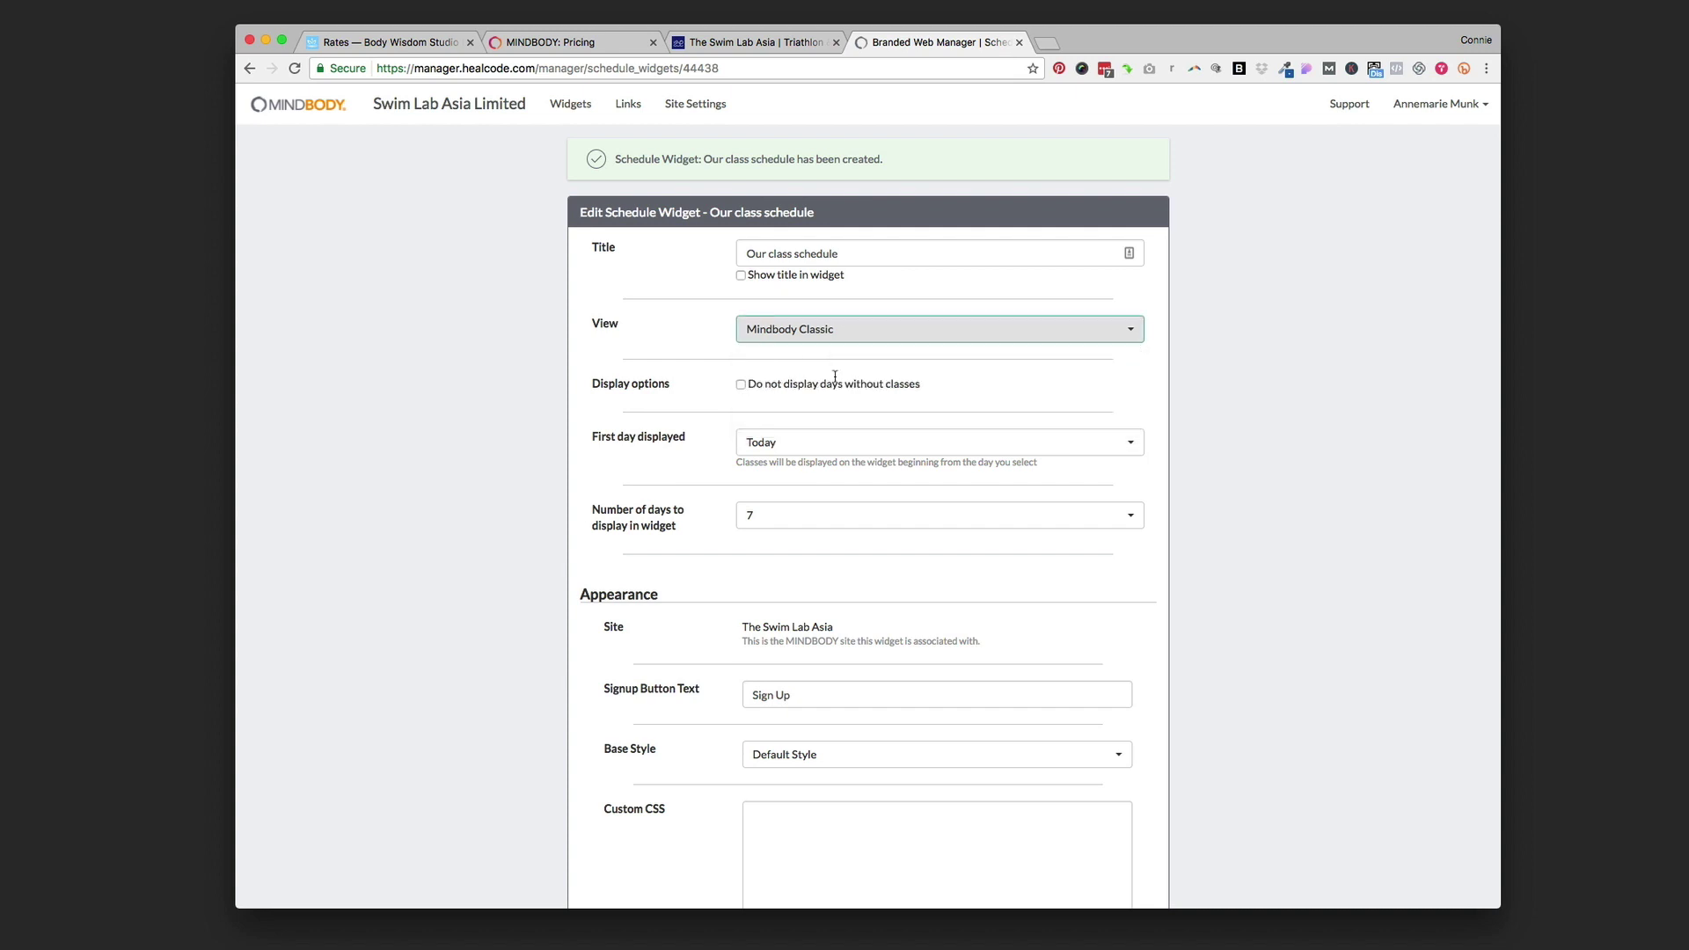
pyautogui.scroll(-3, 778, 450)
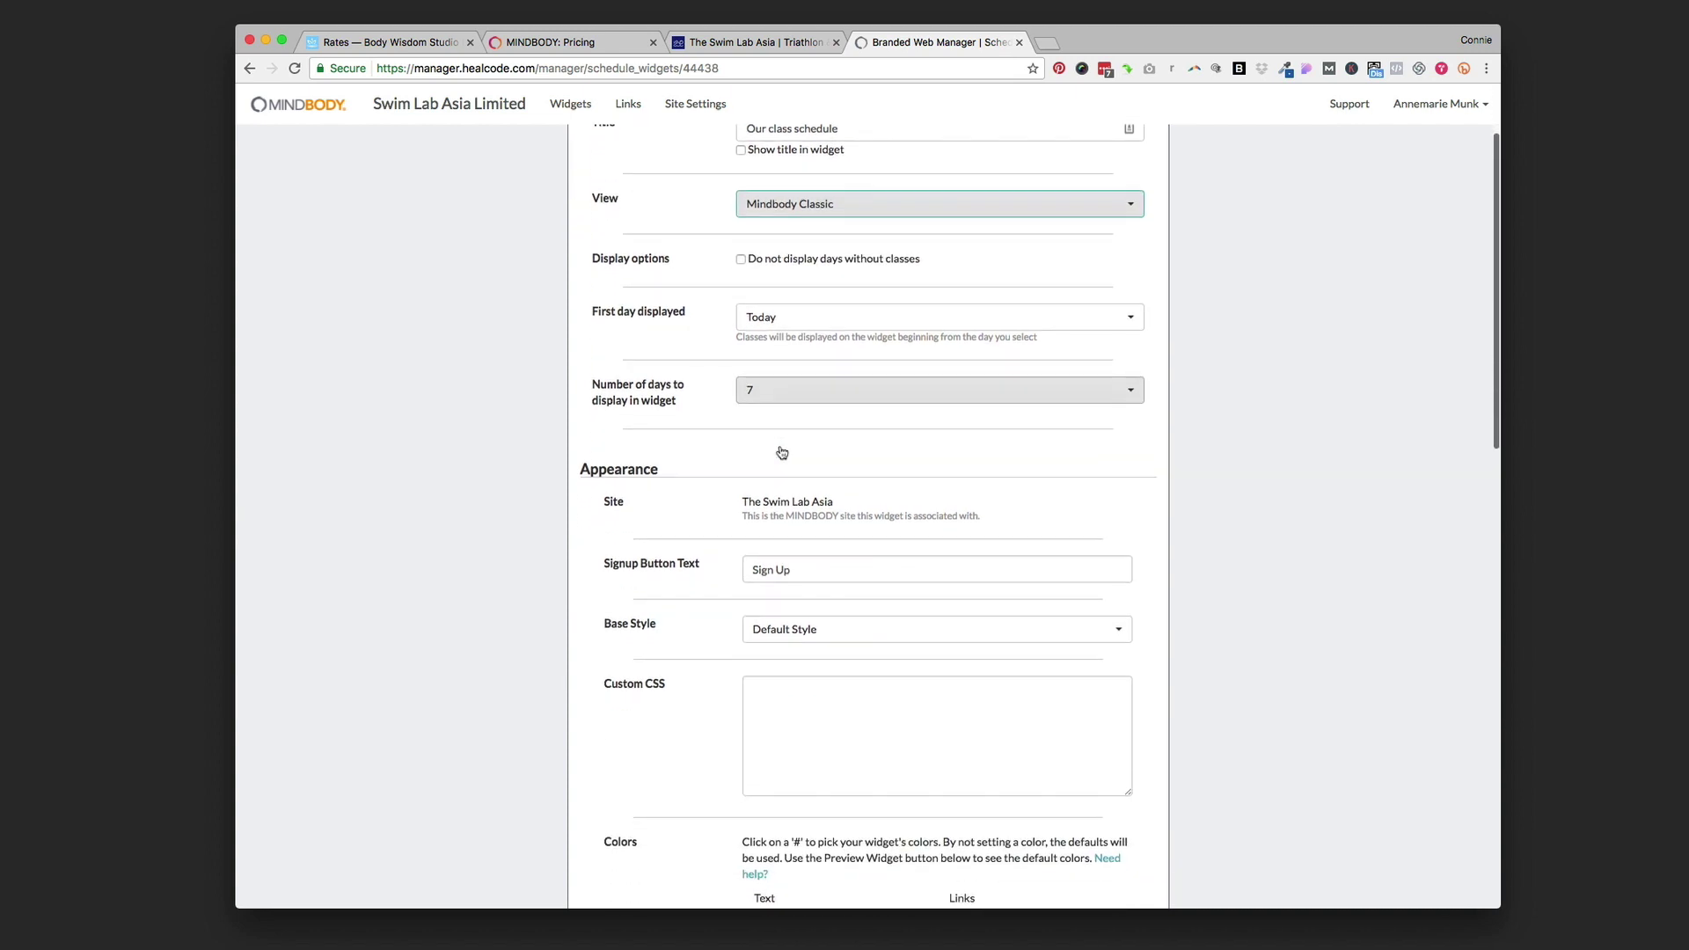
pyautogui.scroll(-1, 784, 434)
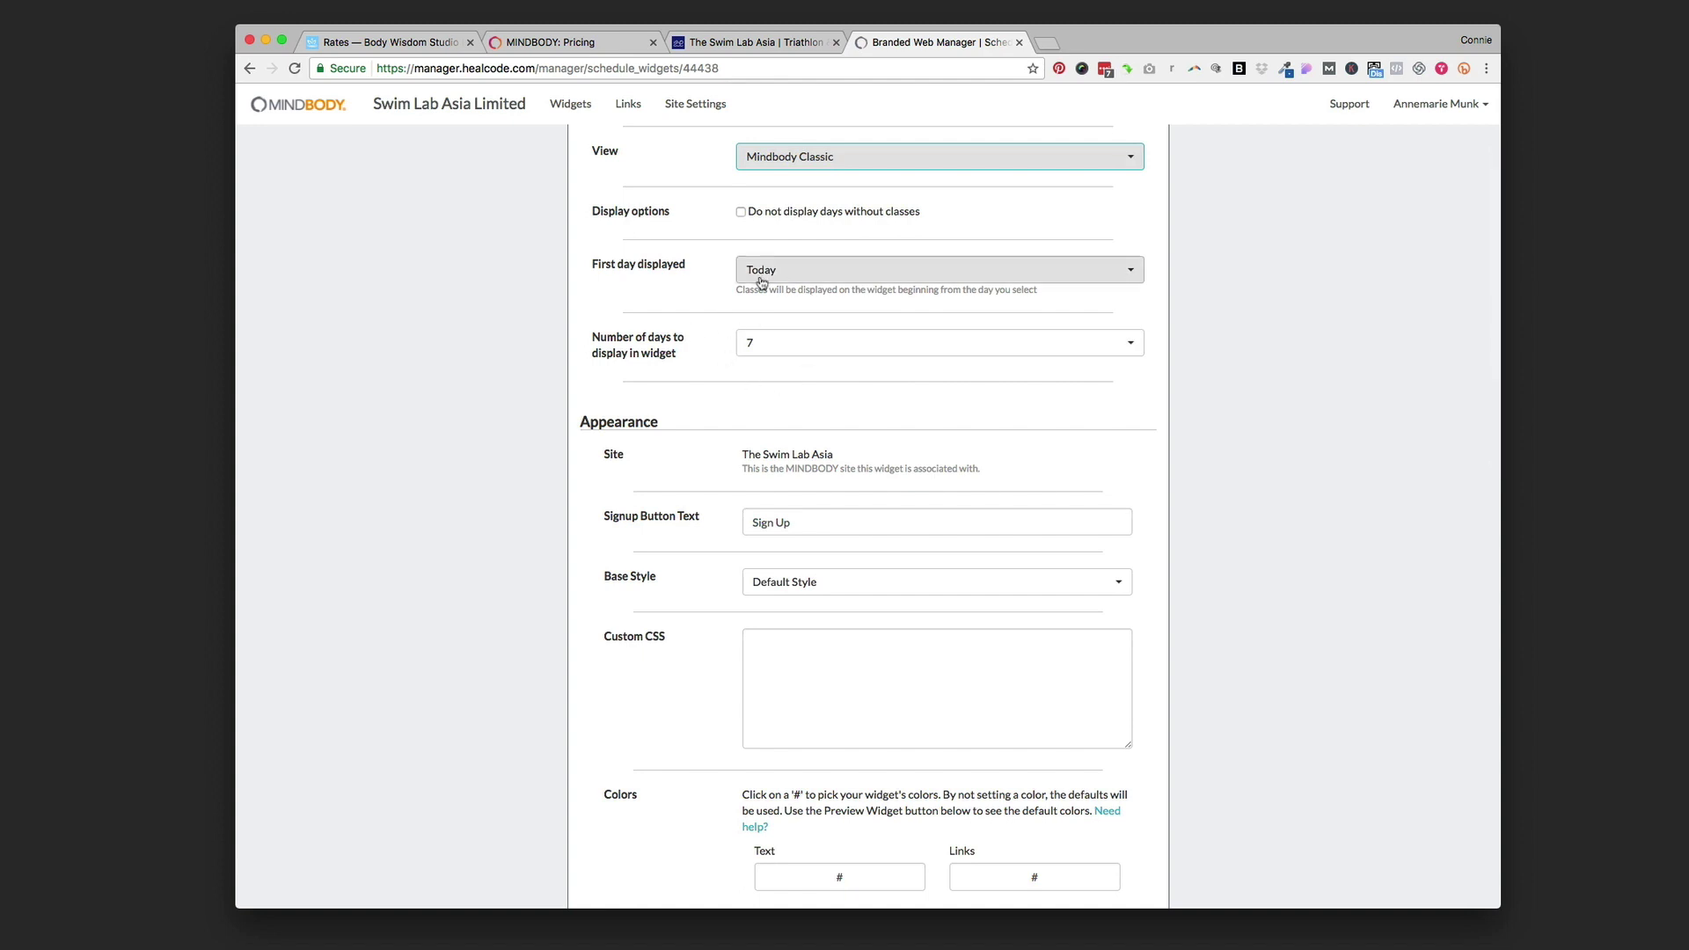
pyautogui.scroll(-3, 784, 308)
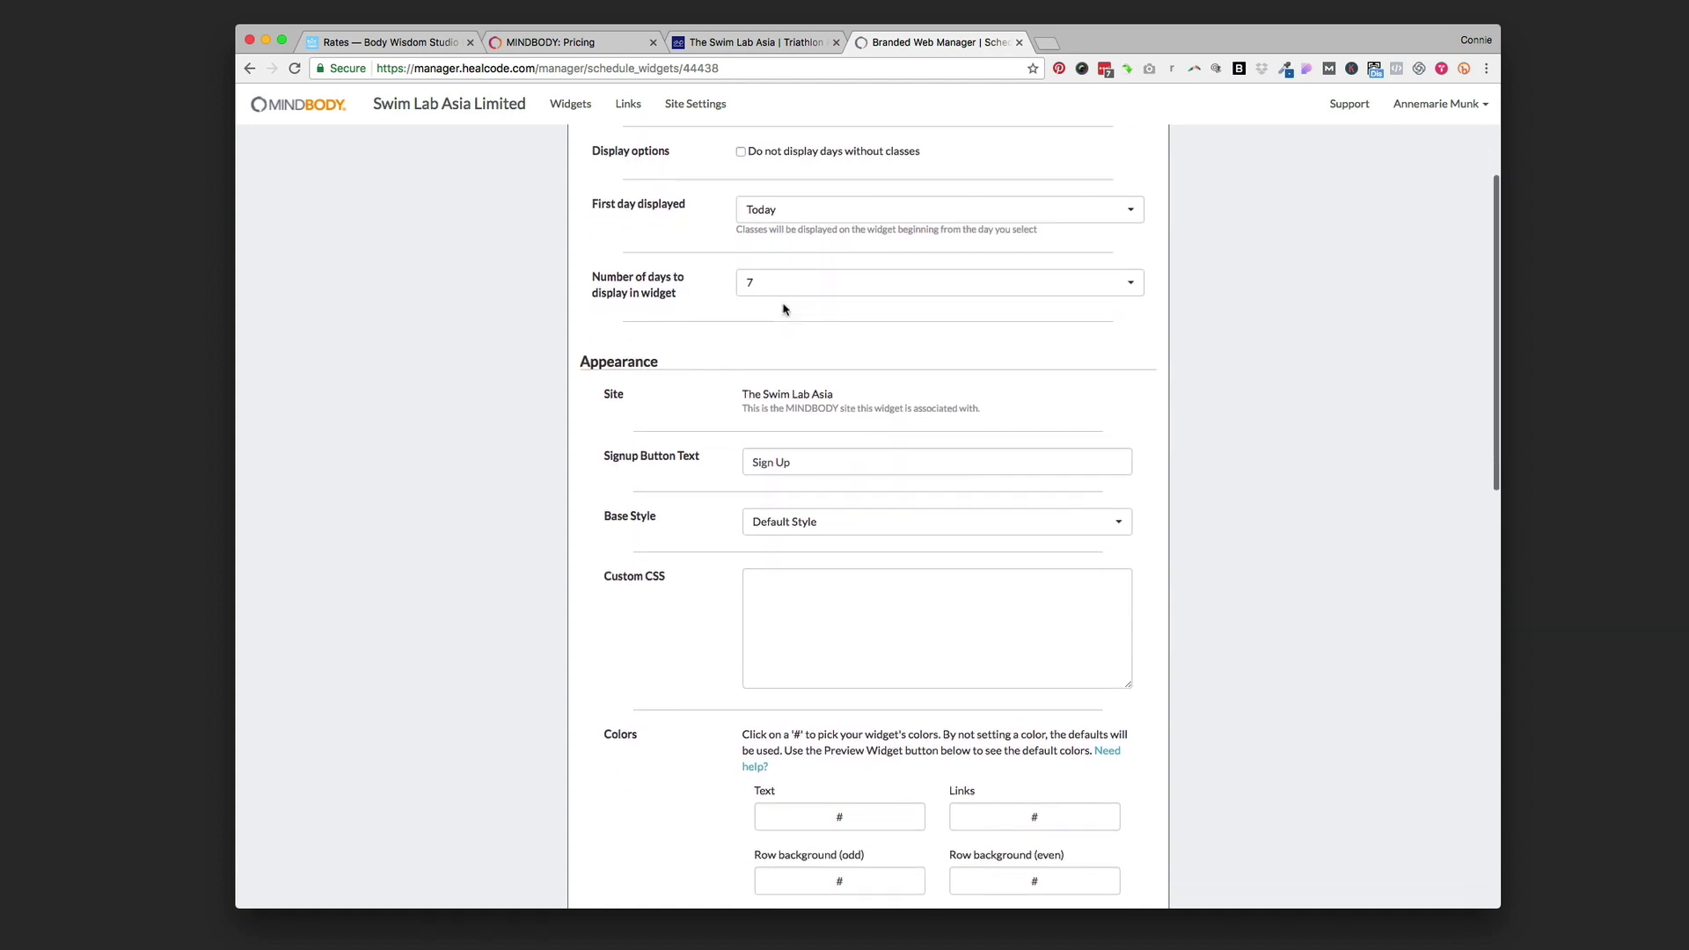
pyautogui.scroll(-2, 784, 310)
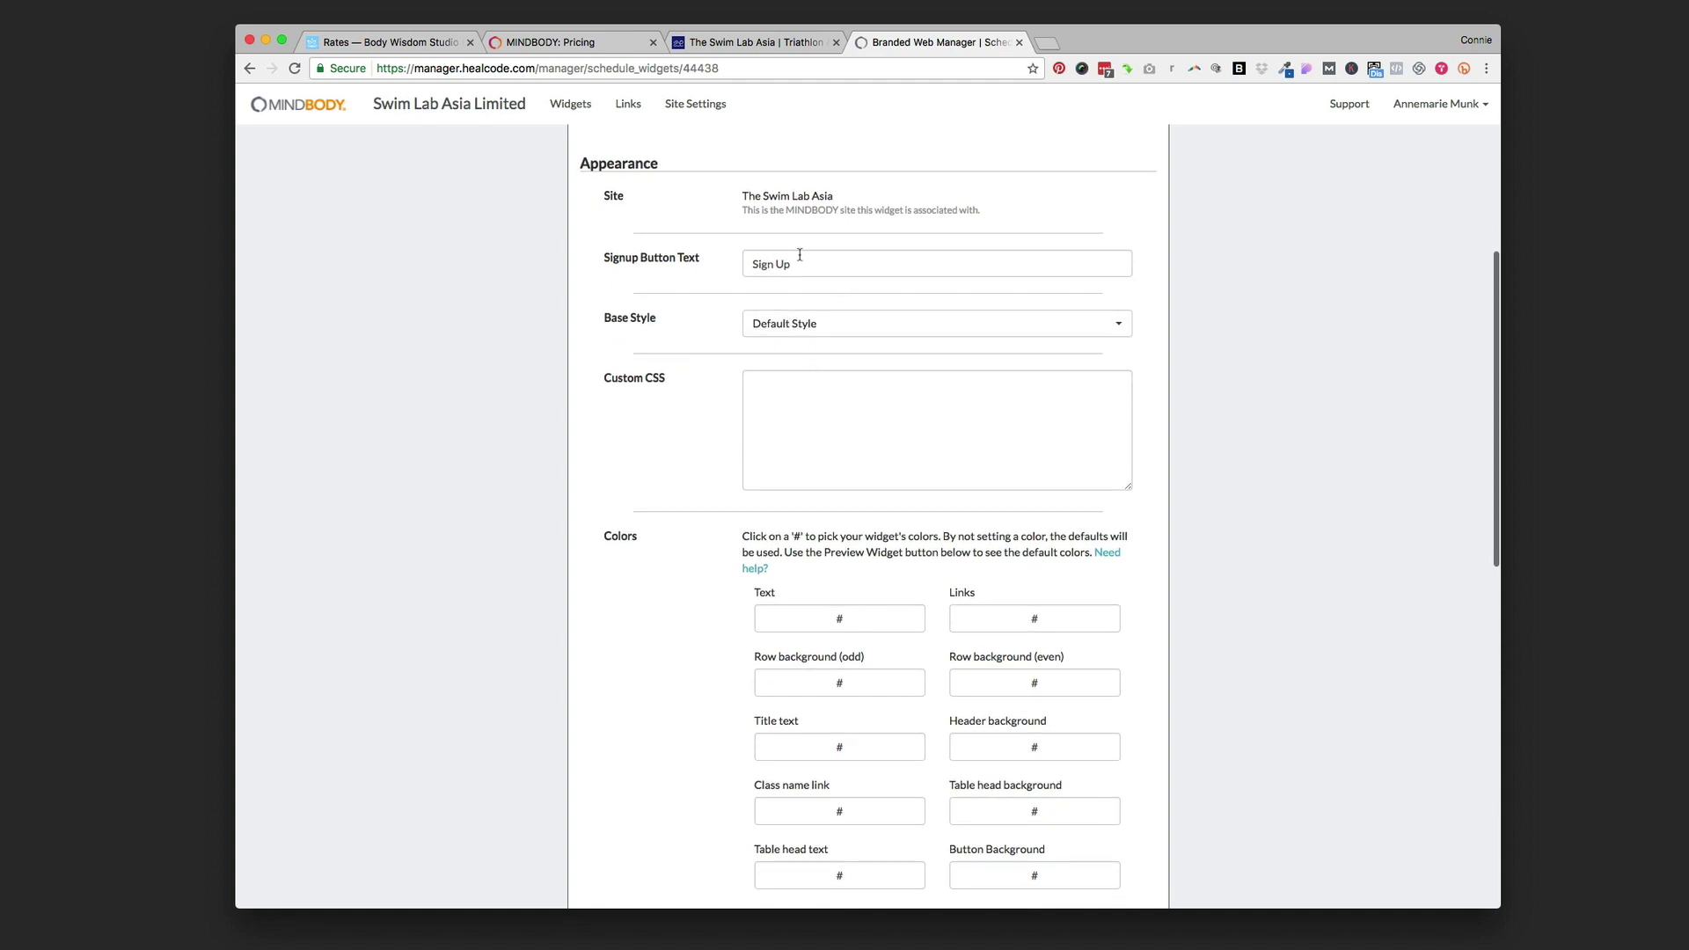
pyautogui.scroll(-2, 821, 384)
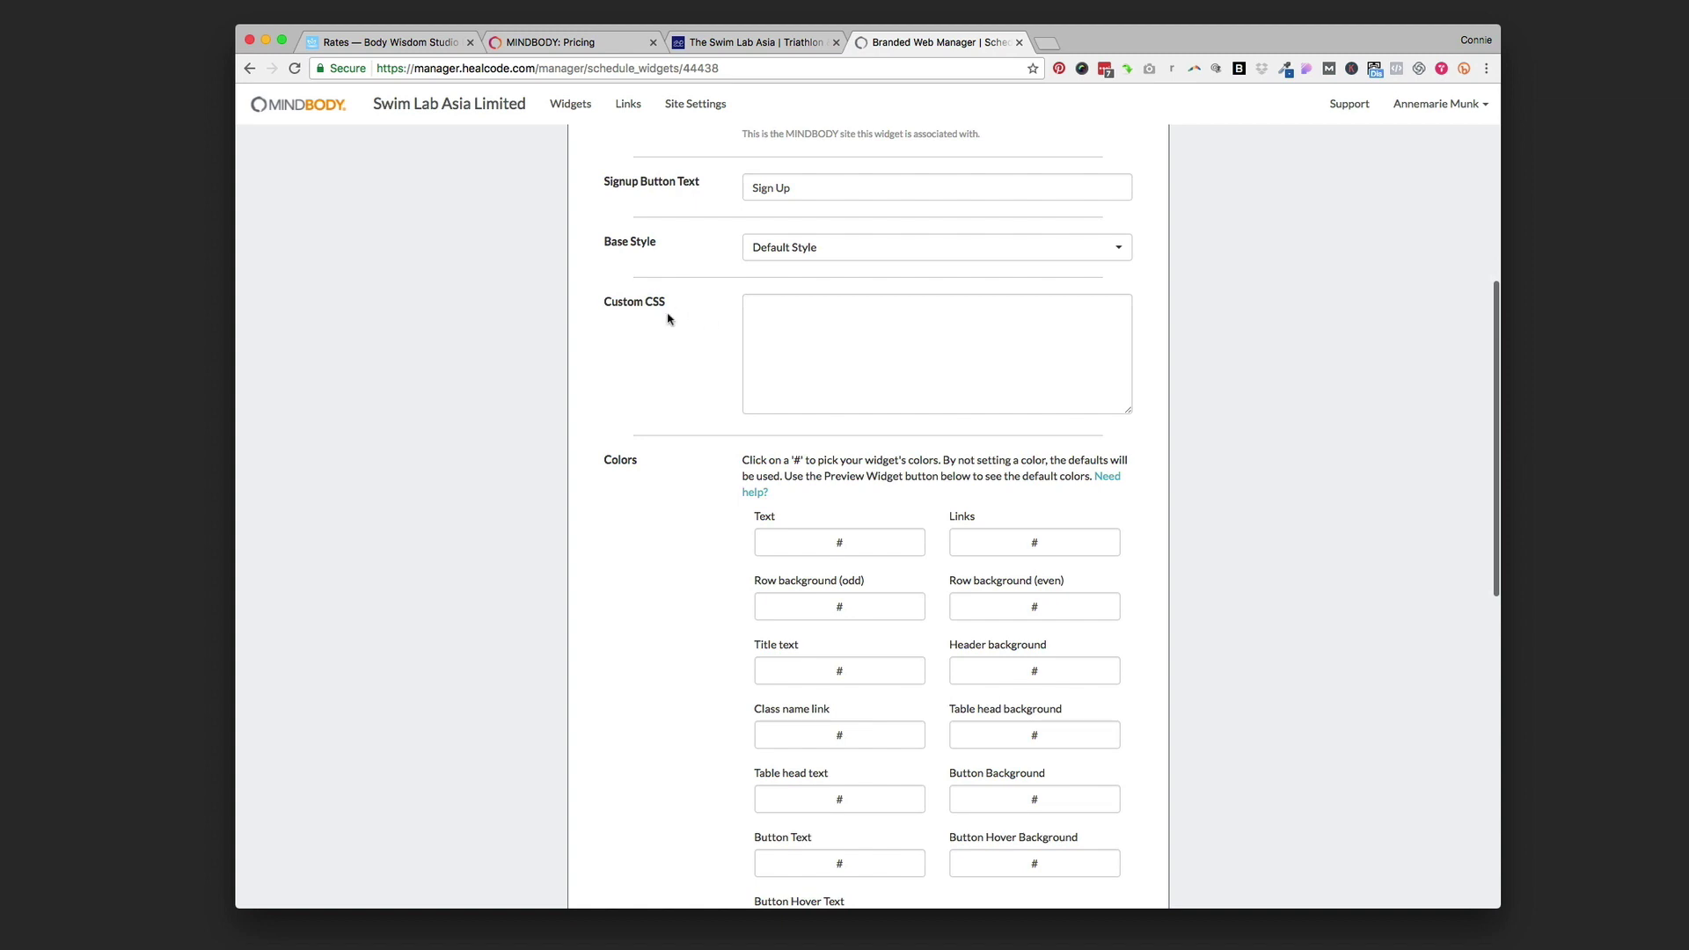
pyautogui.scroll(-2, 788, 350)
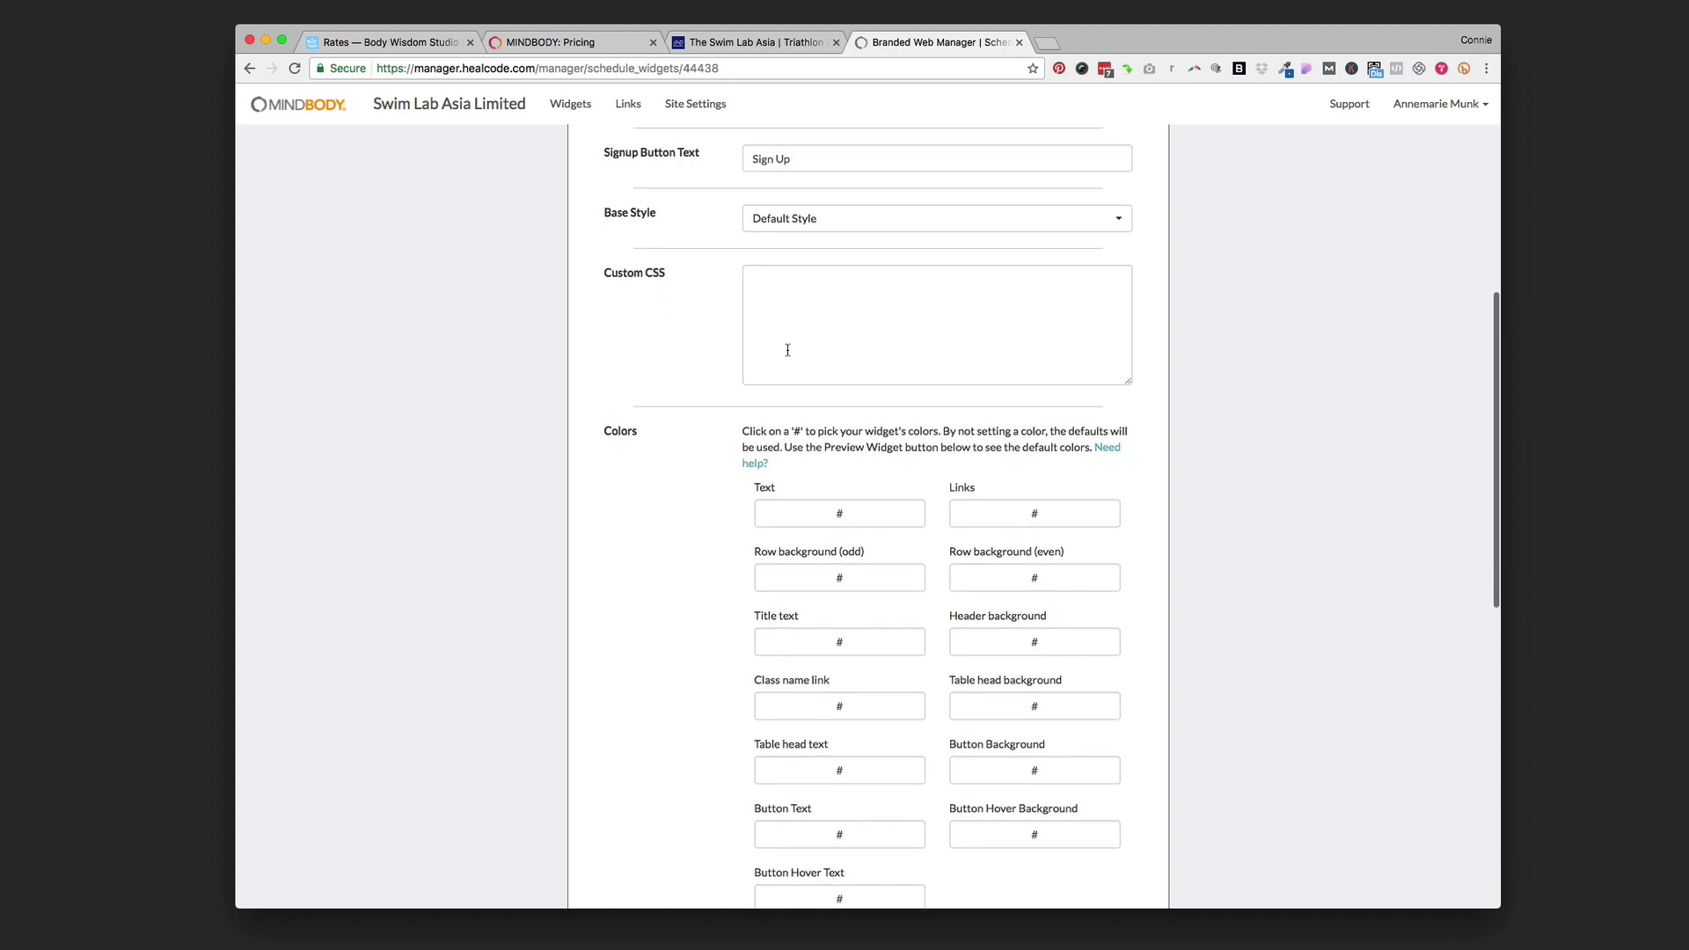
pyautogui.scroll(-2, 788, 351)
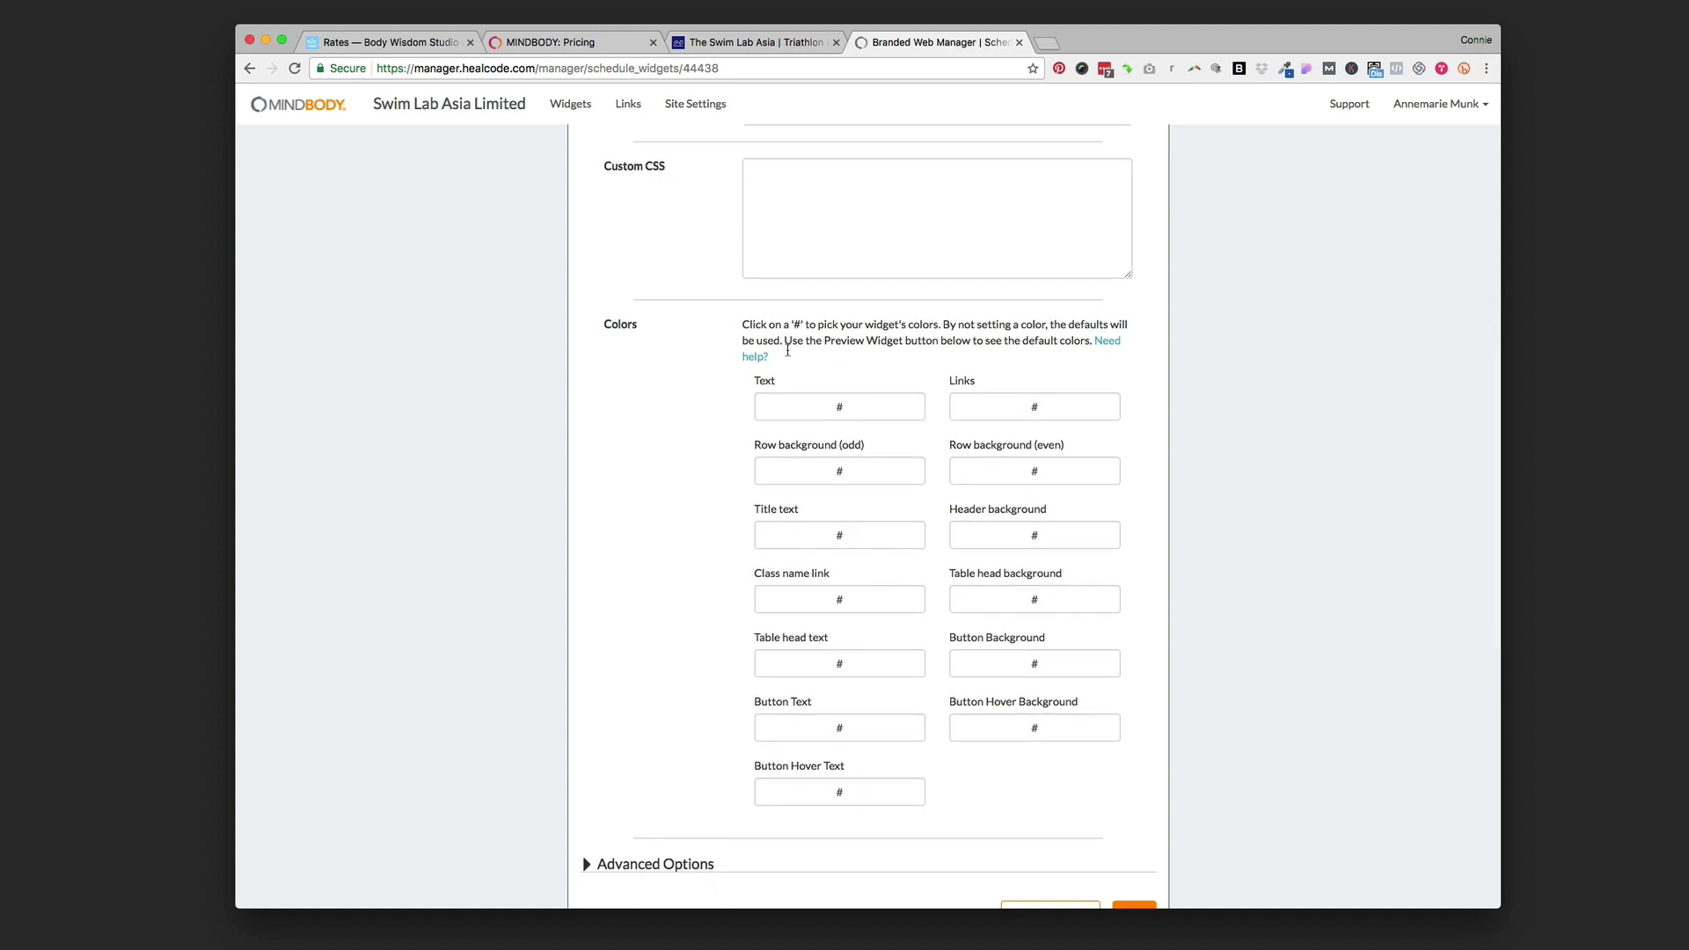
pyautogui.scroll(-2, 788, 350)
pyautogui.scroll(2, 788, 350)
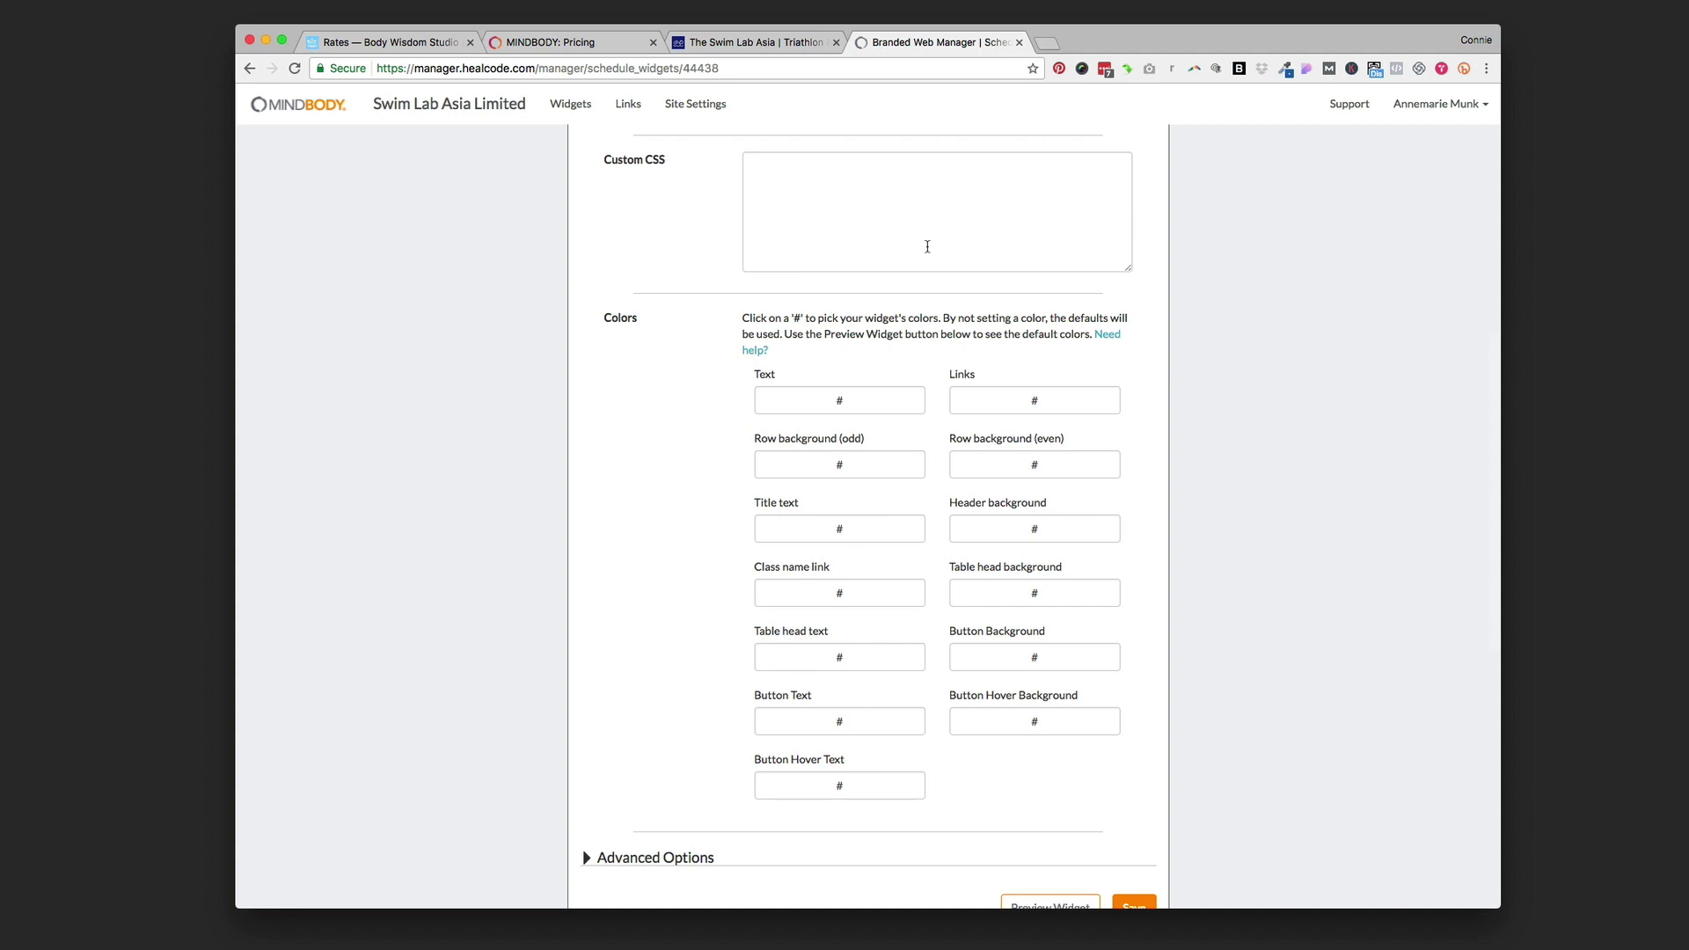
pyautogui.scroll(-3, 927, 246)
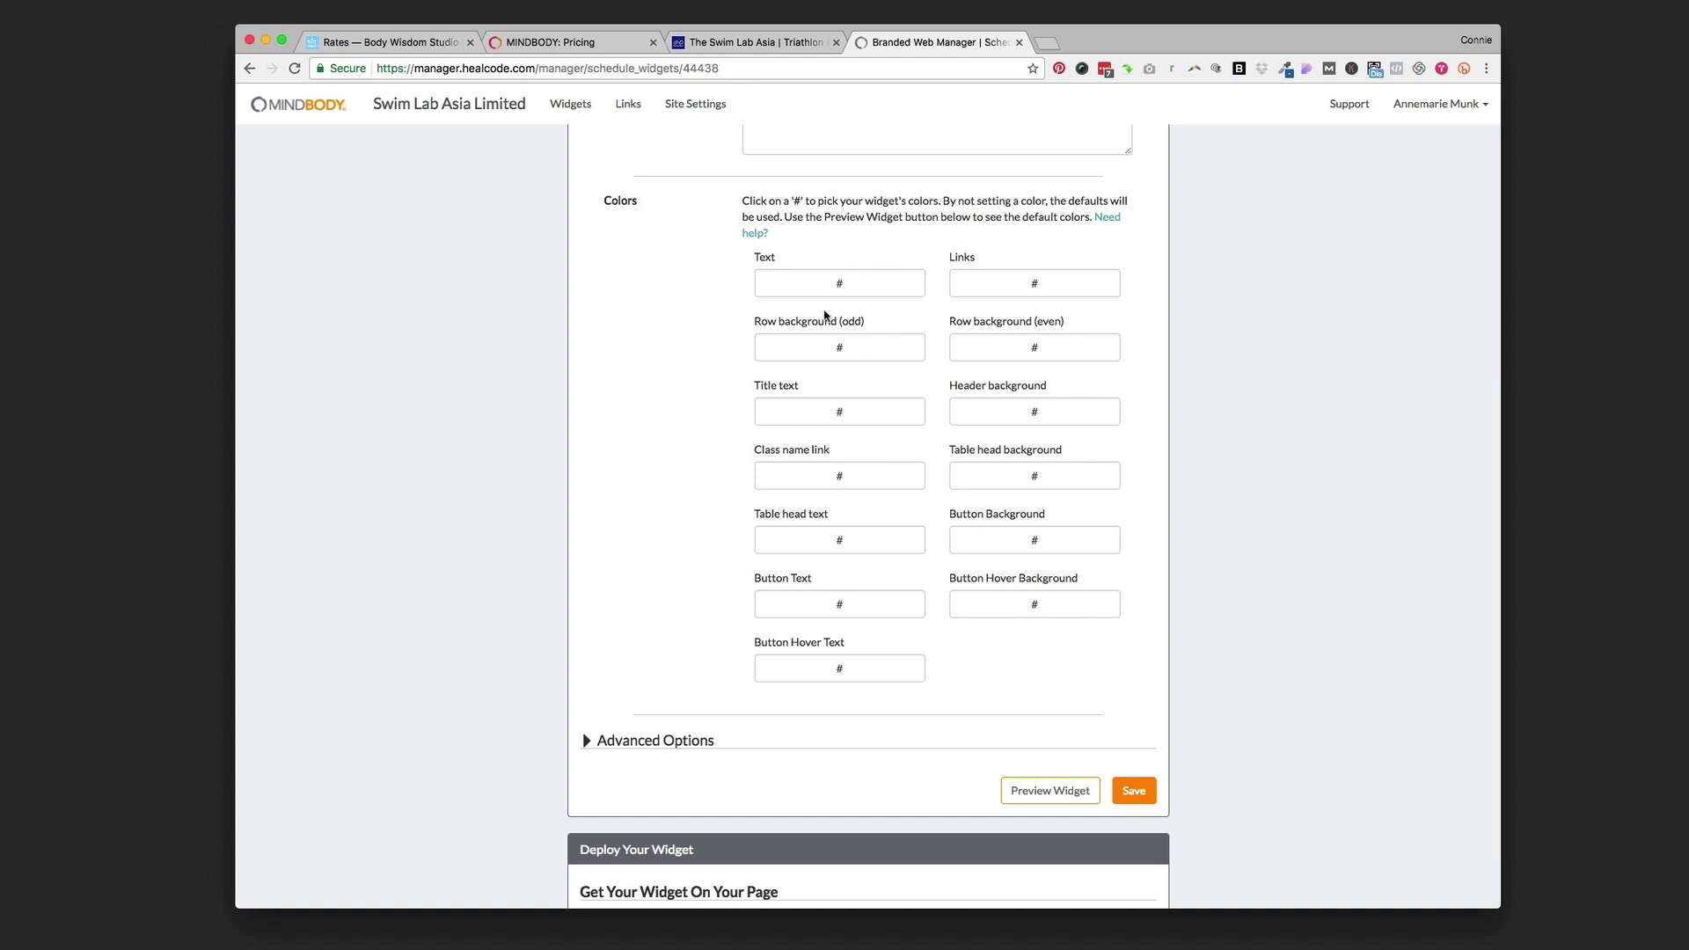
pyautogui.click(861, 538)
# Set the Button Hover Background colour to dark grey 565
pyautogui.click(1048, 601)
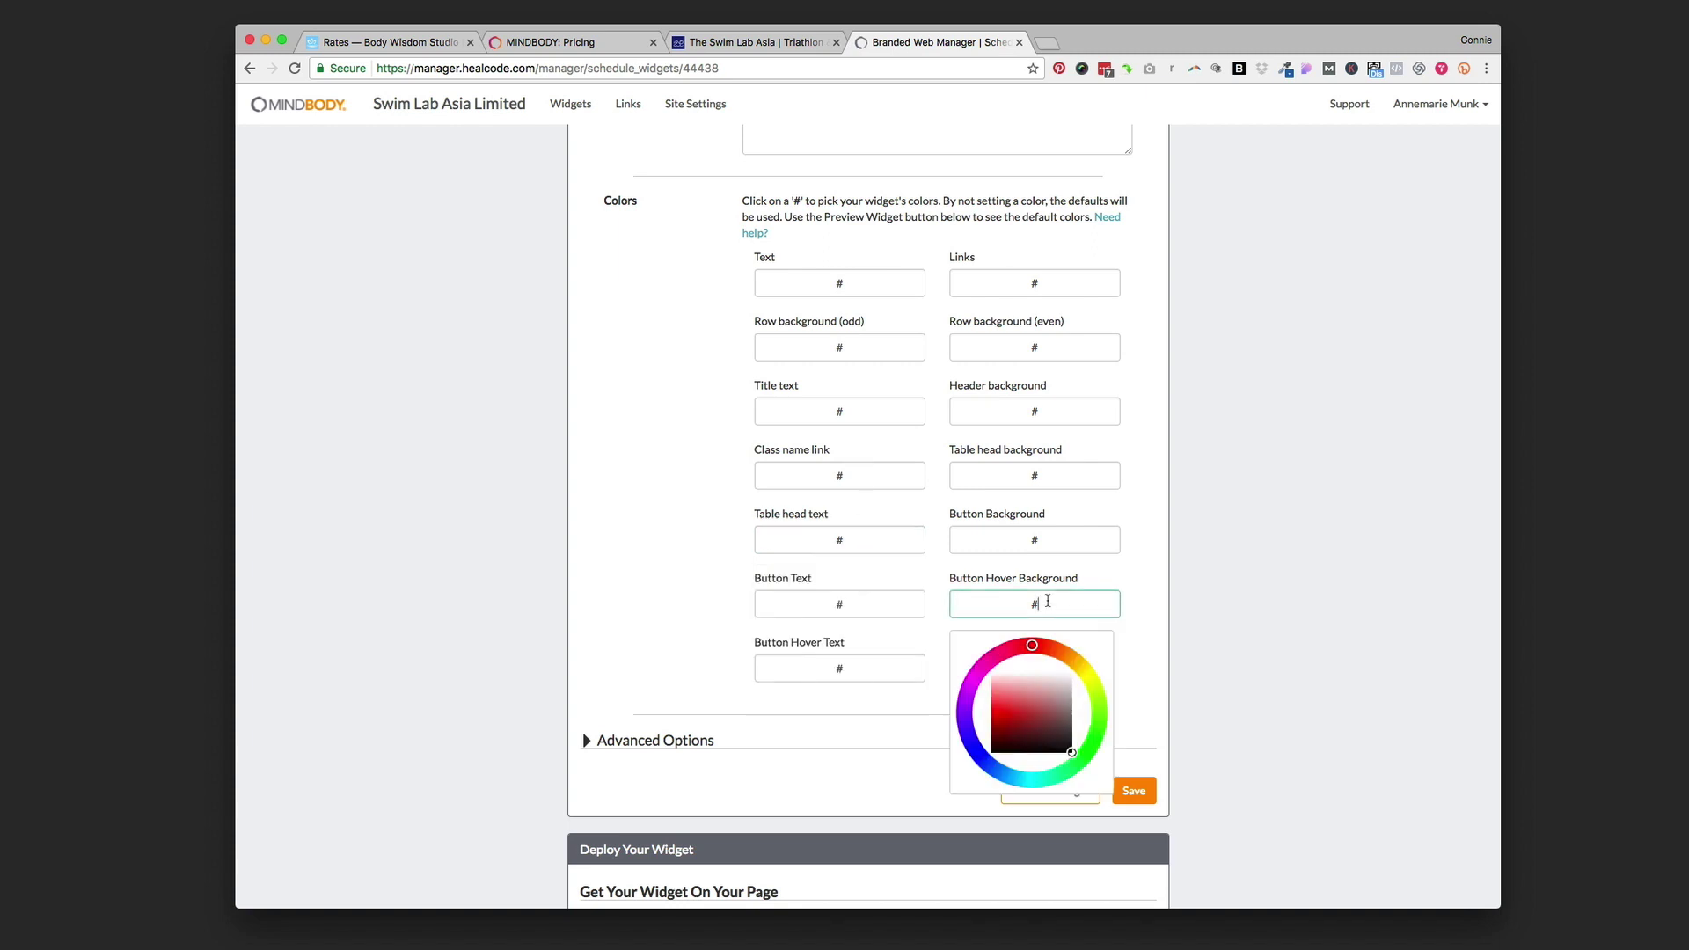
pyautogui.write('565656')
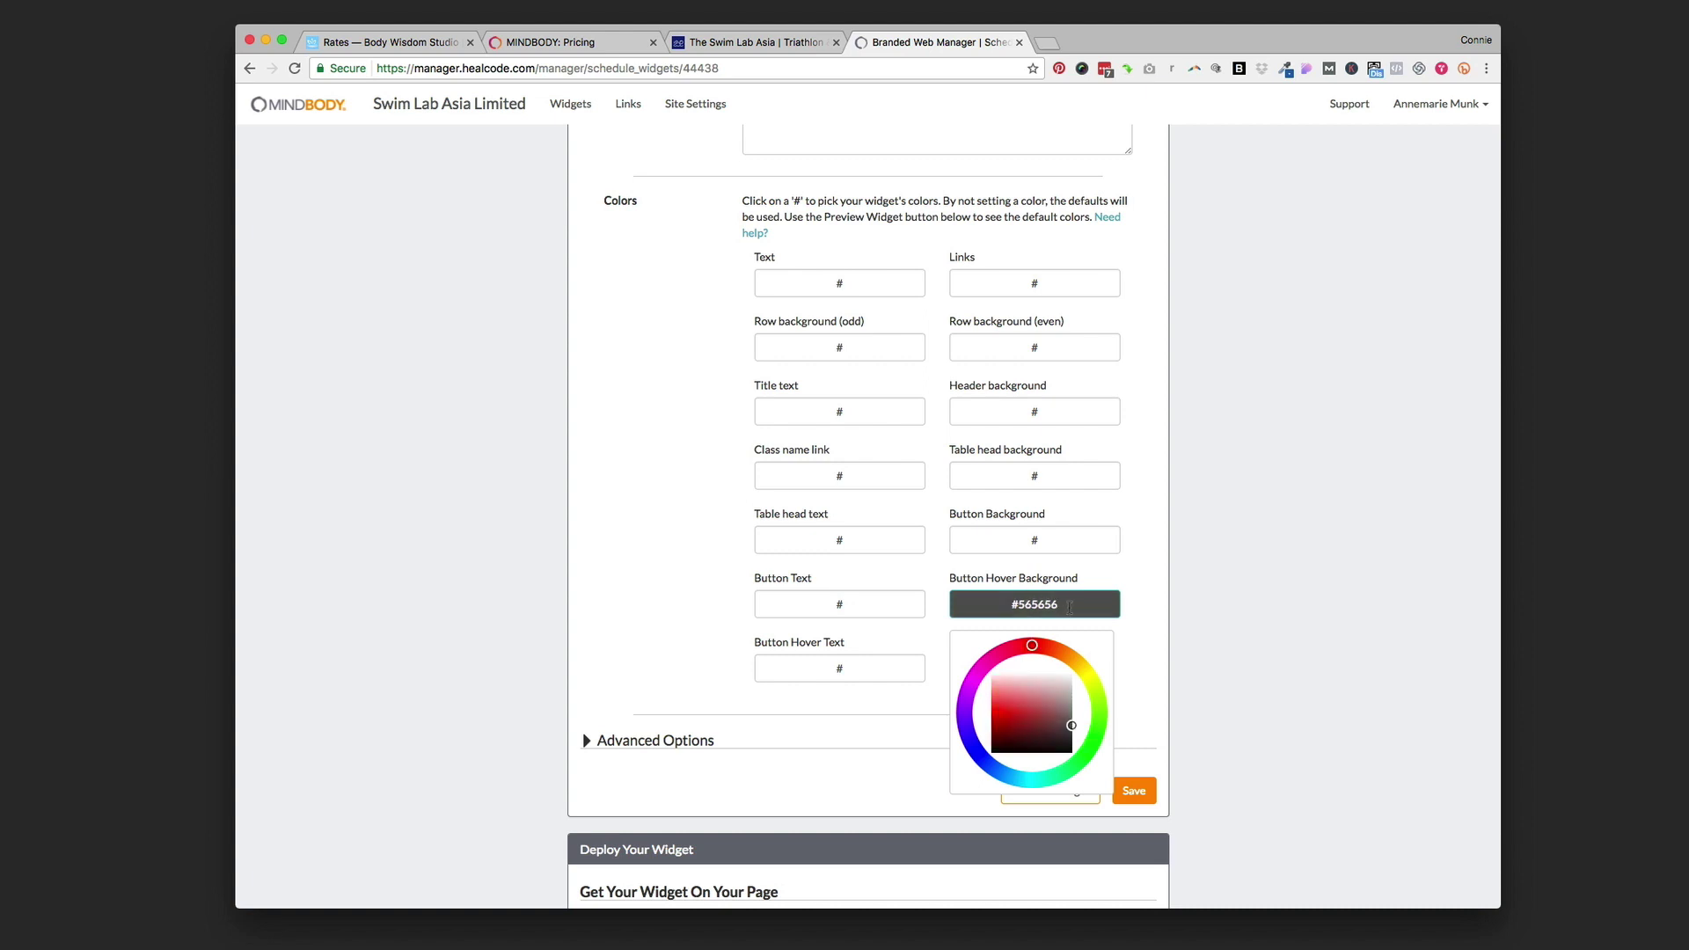
pyautogui.scroll(-1, 1000, 603)
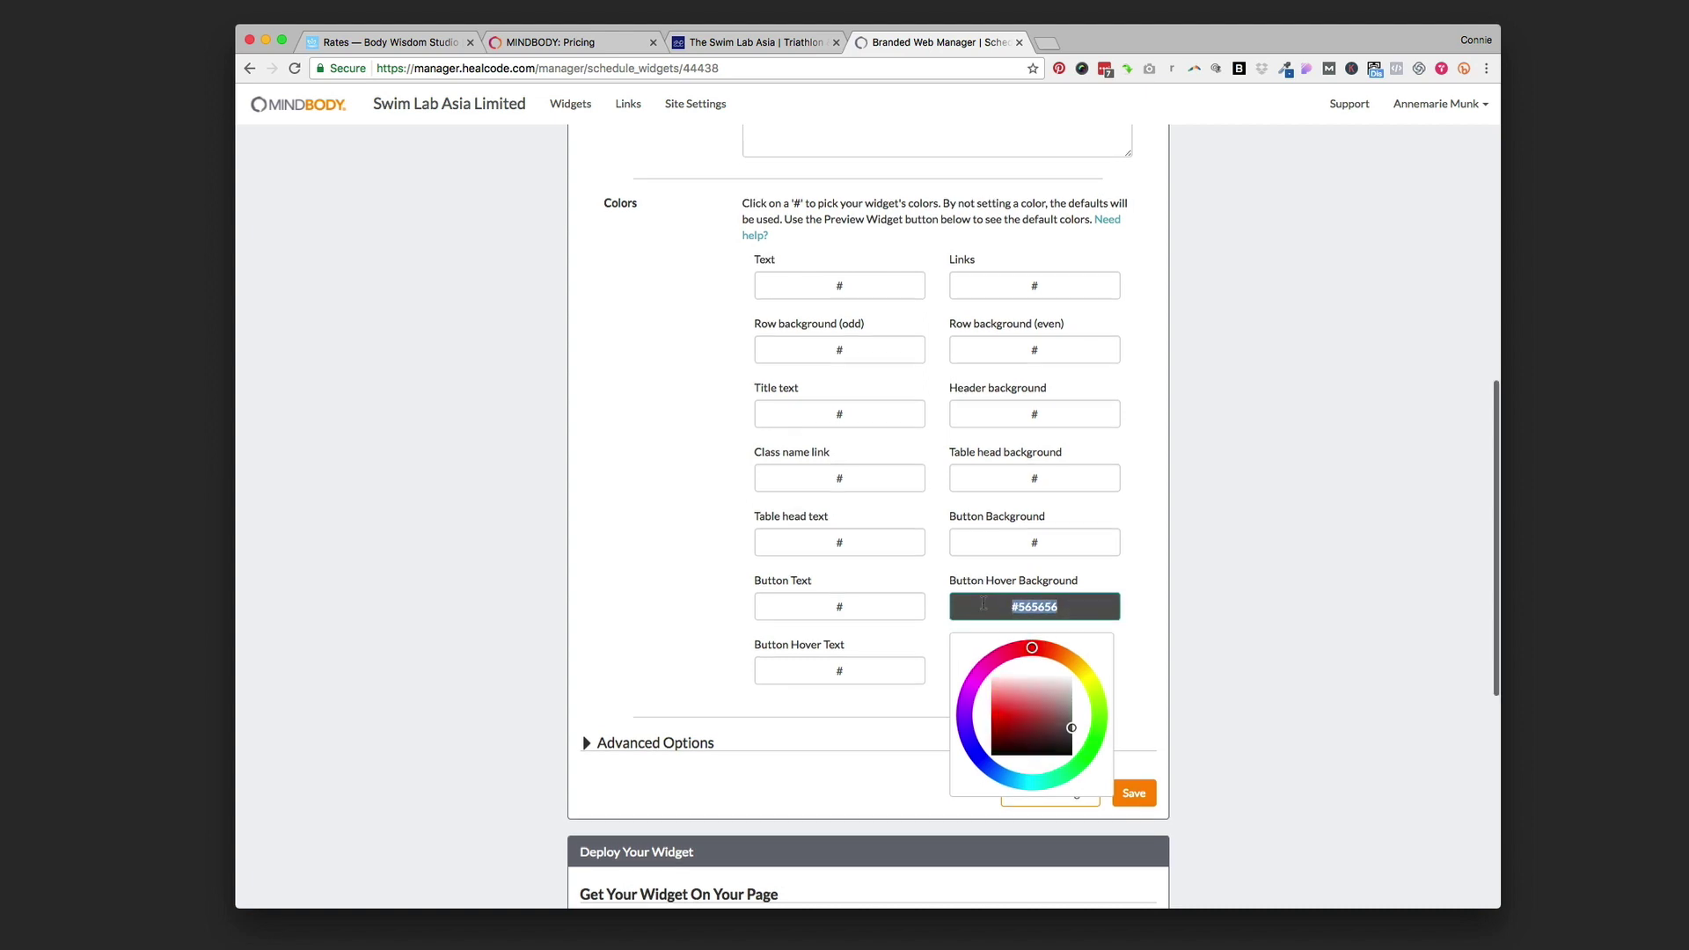
pyautogui.click(1113, 635)
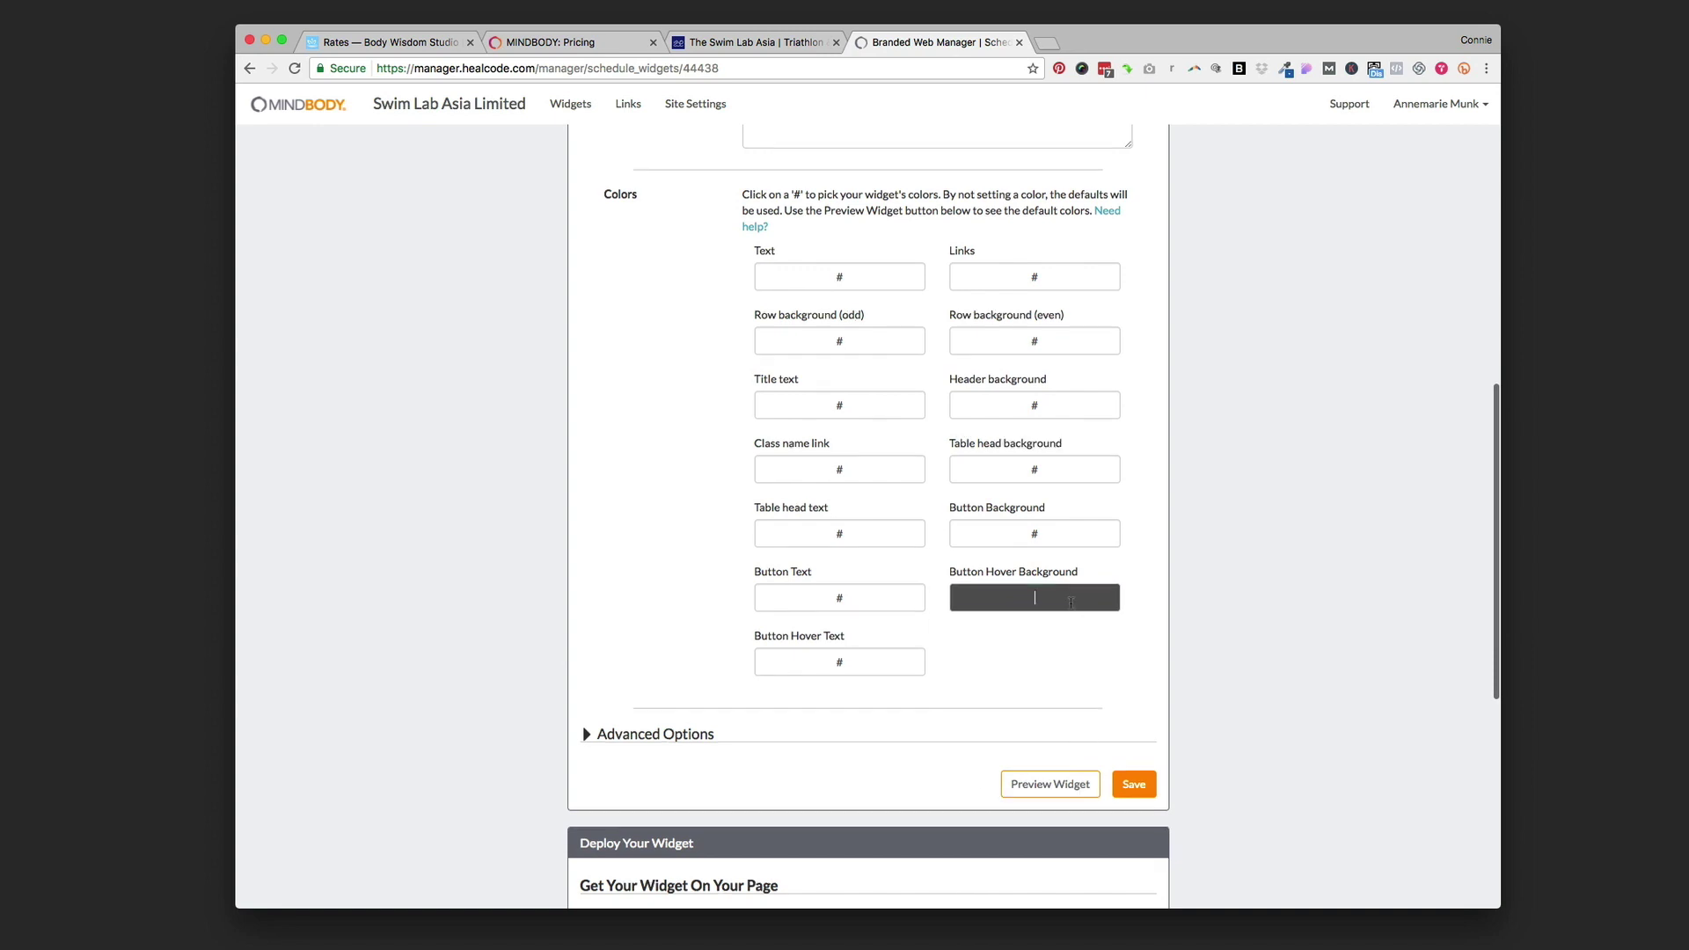
pyautogui.click(1077, 609)
pyautogui.click(1085, 626)
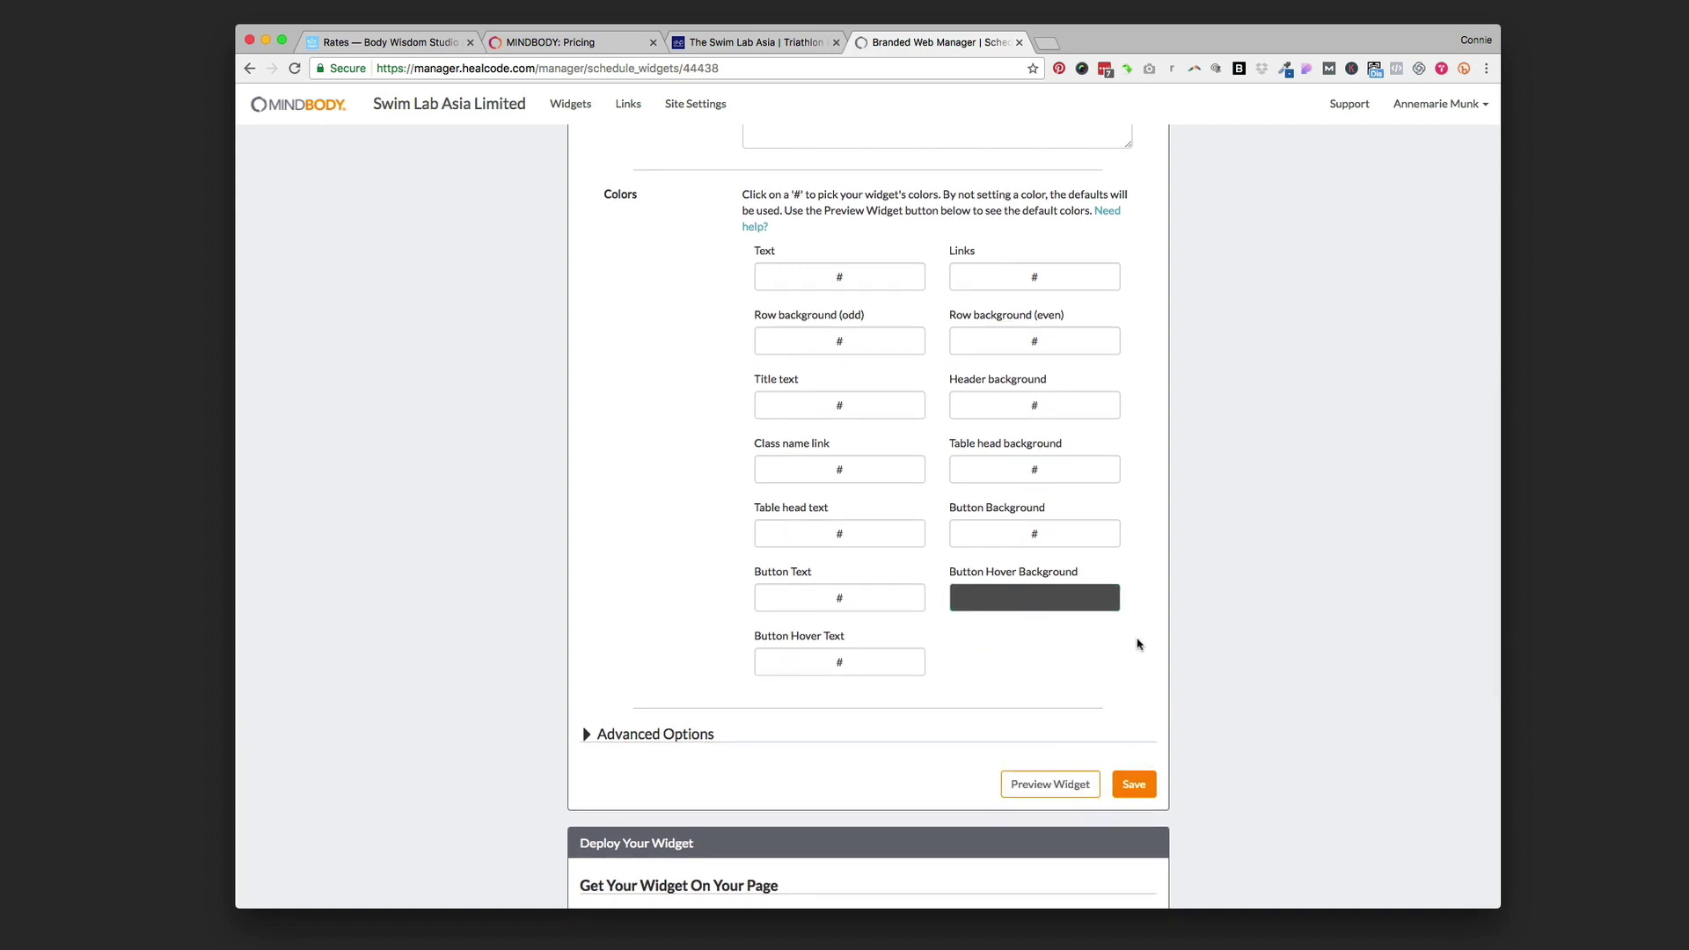
pyautogui.scroll(1, 1127, 638)
# Confirm the hover background colour, then expand the widget's Advanced Options
pyautogui.click(1065, 605)
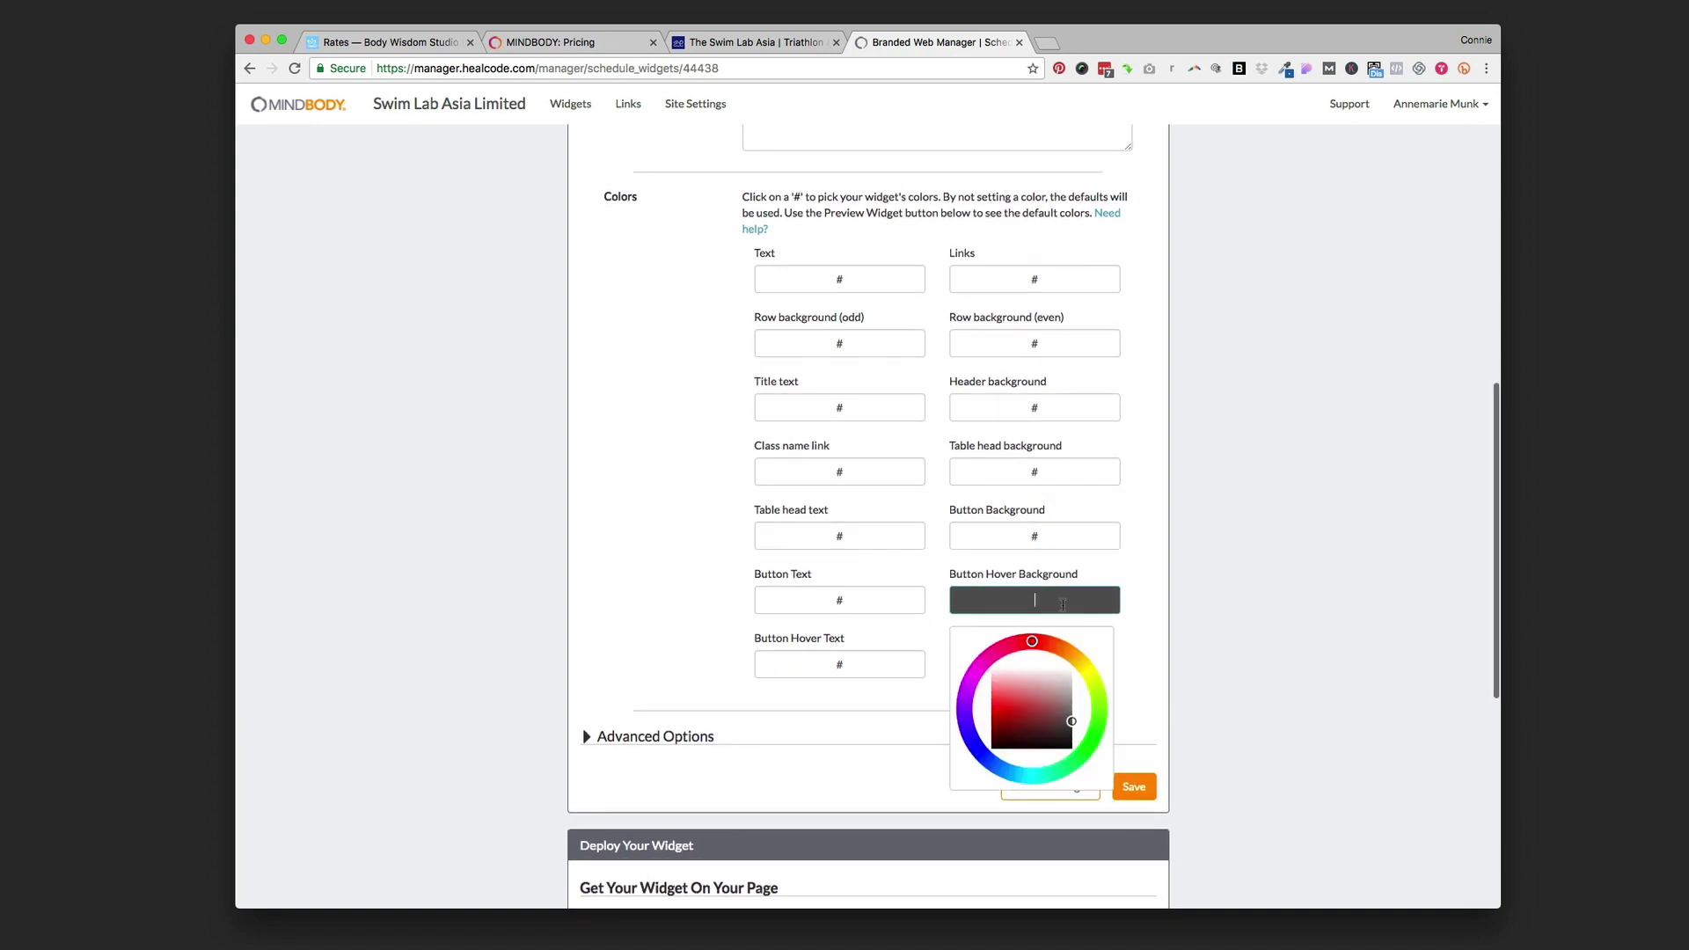
pyautogui.scroll(1, 1124, 634)
pyautogui.scroll(1, 1129, 644)
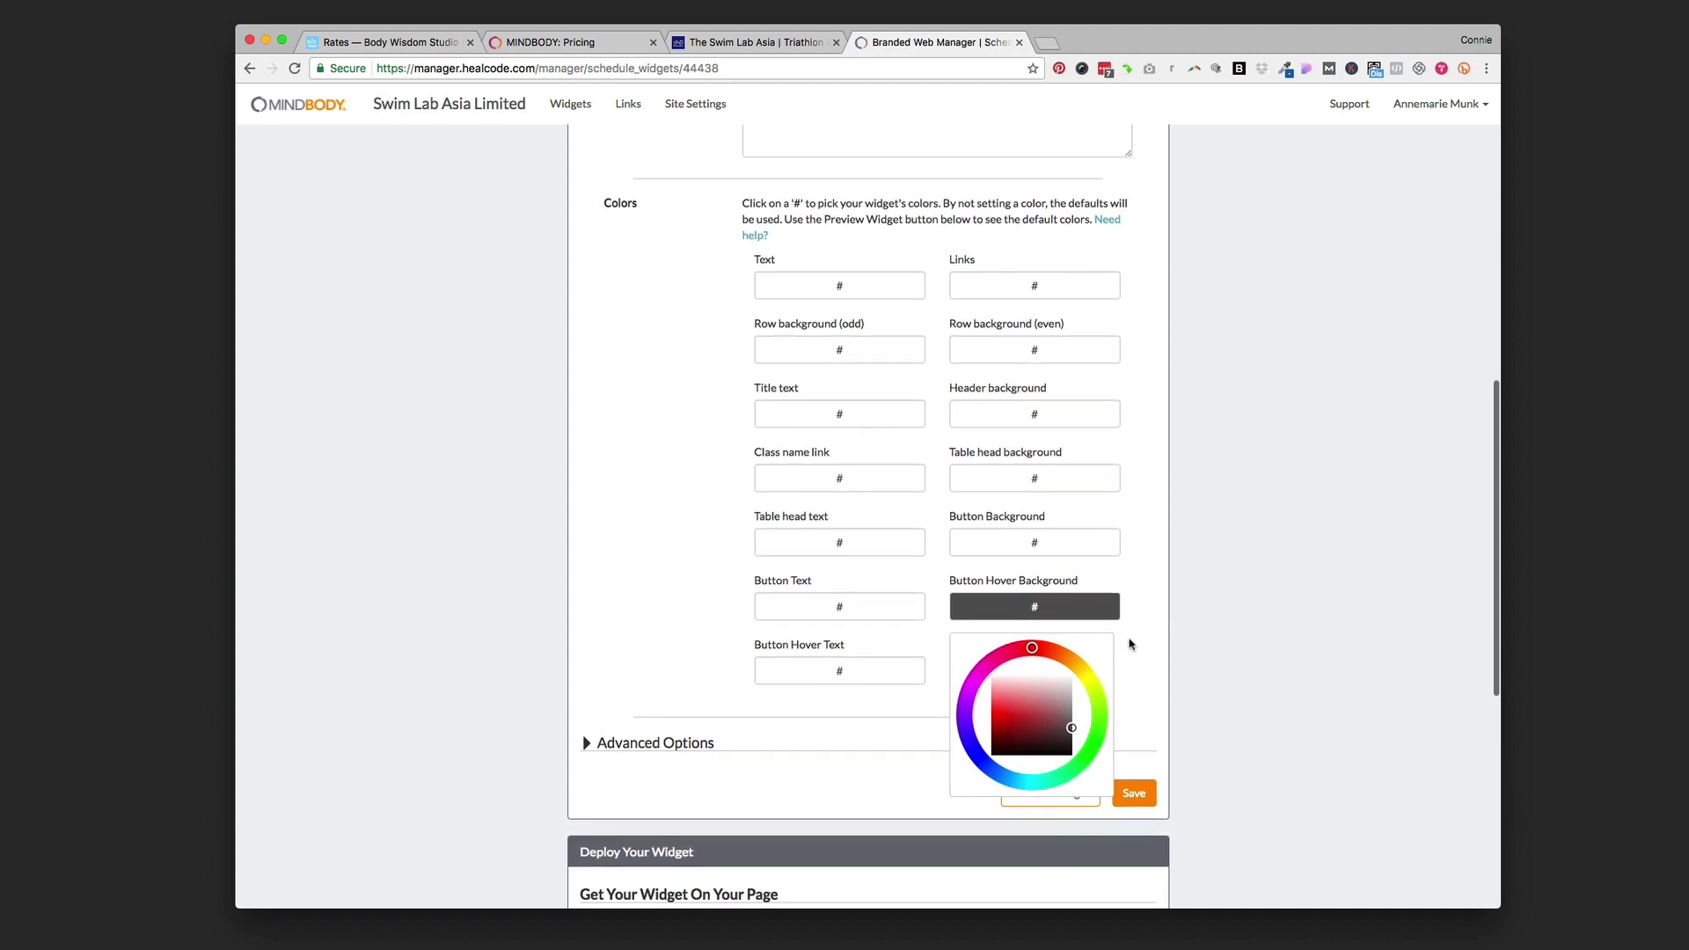
pyautogui.click(824, 726)
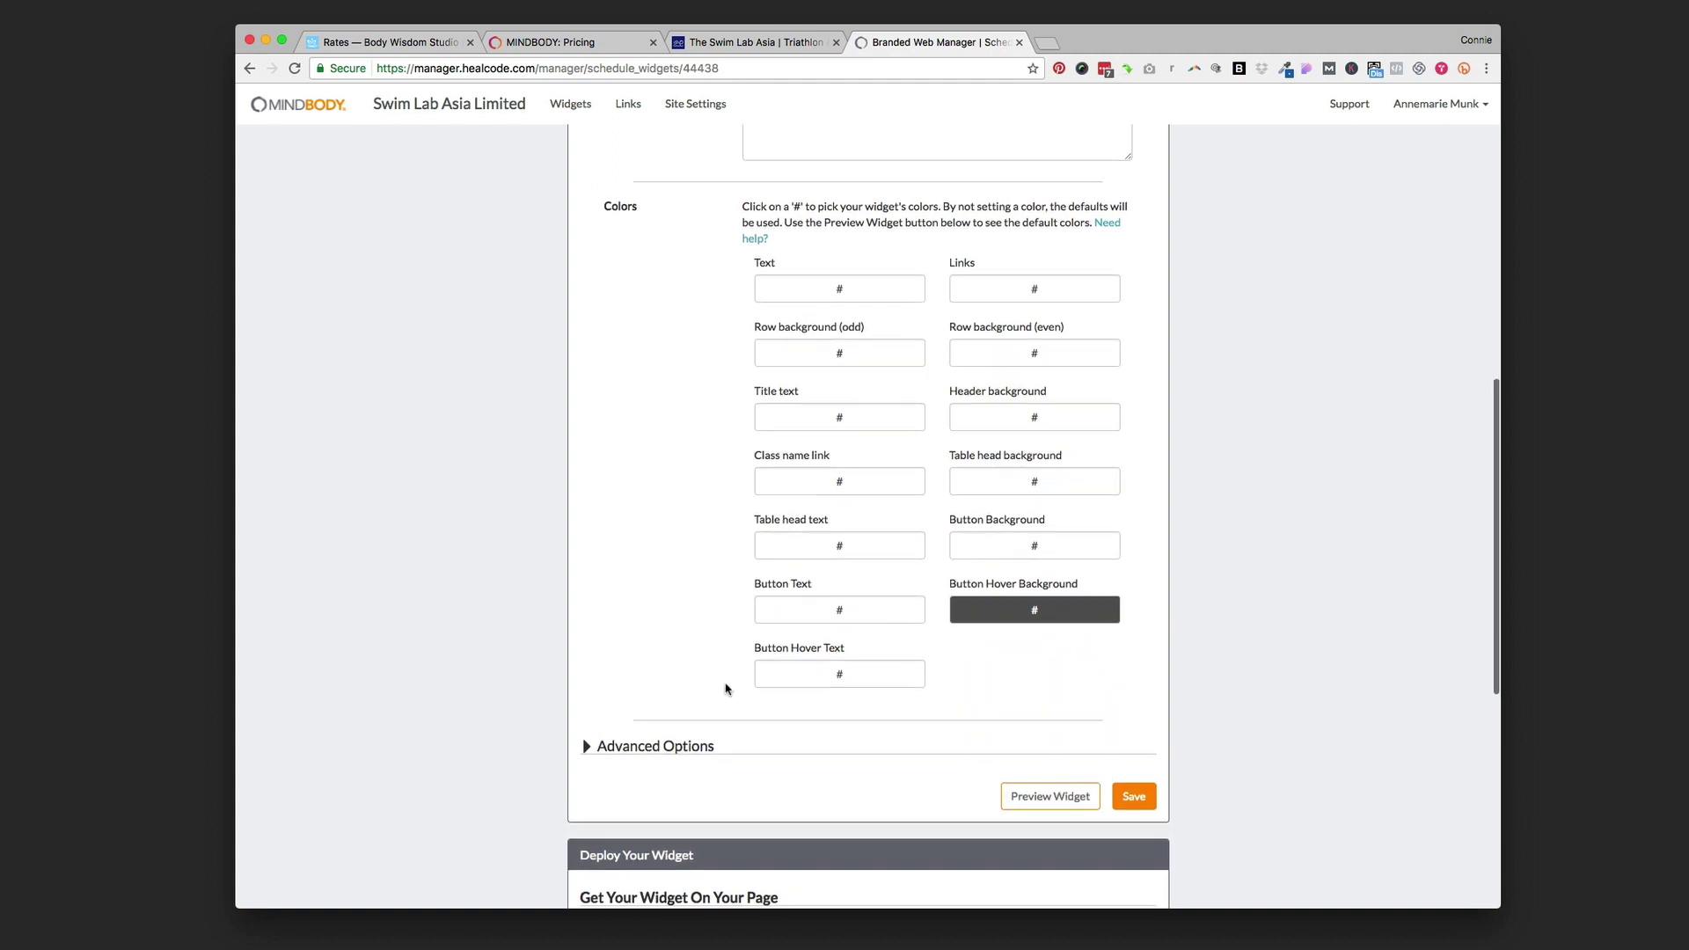
pyautogui.scroll(-3, 725, 686)
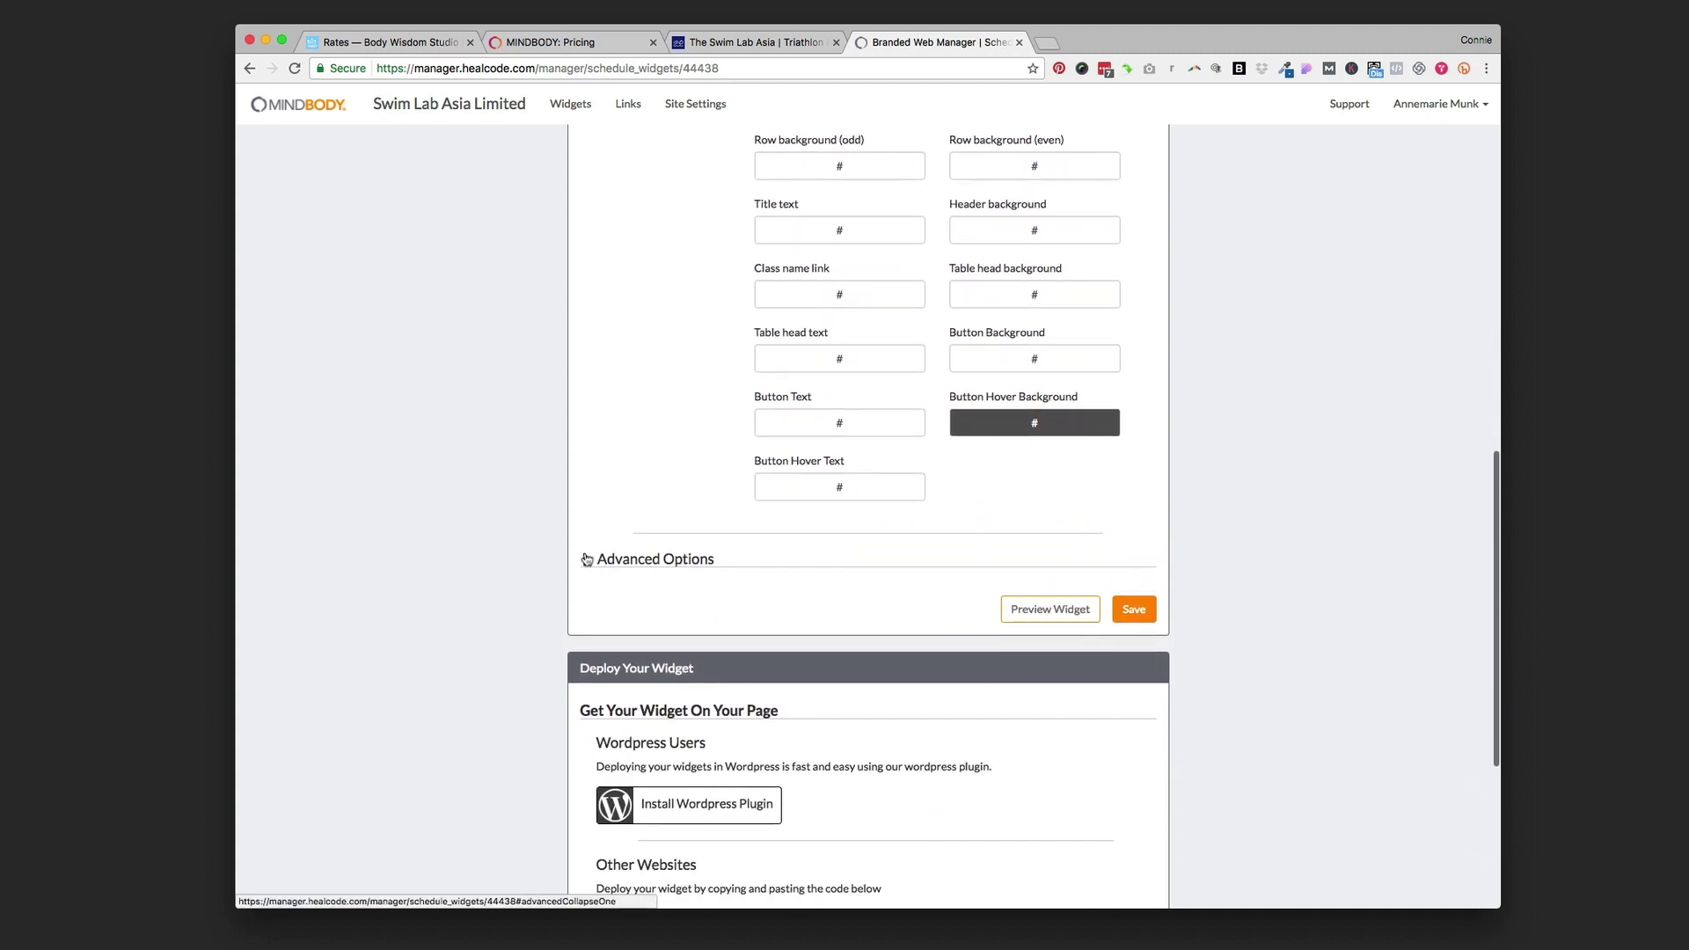
pyautogui.click(586, 560)
# Review the Class and Instructor columns and filters, time format, time zone and language, then save the widget
pyautogui.scroll(-3, 587, 559)
pyautogui.scroll(-3, 587, 559)
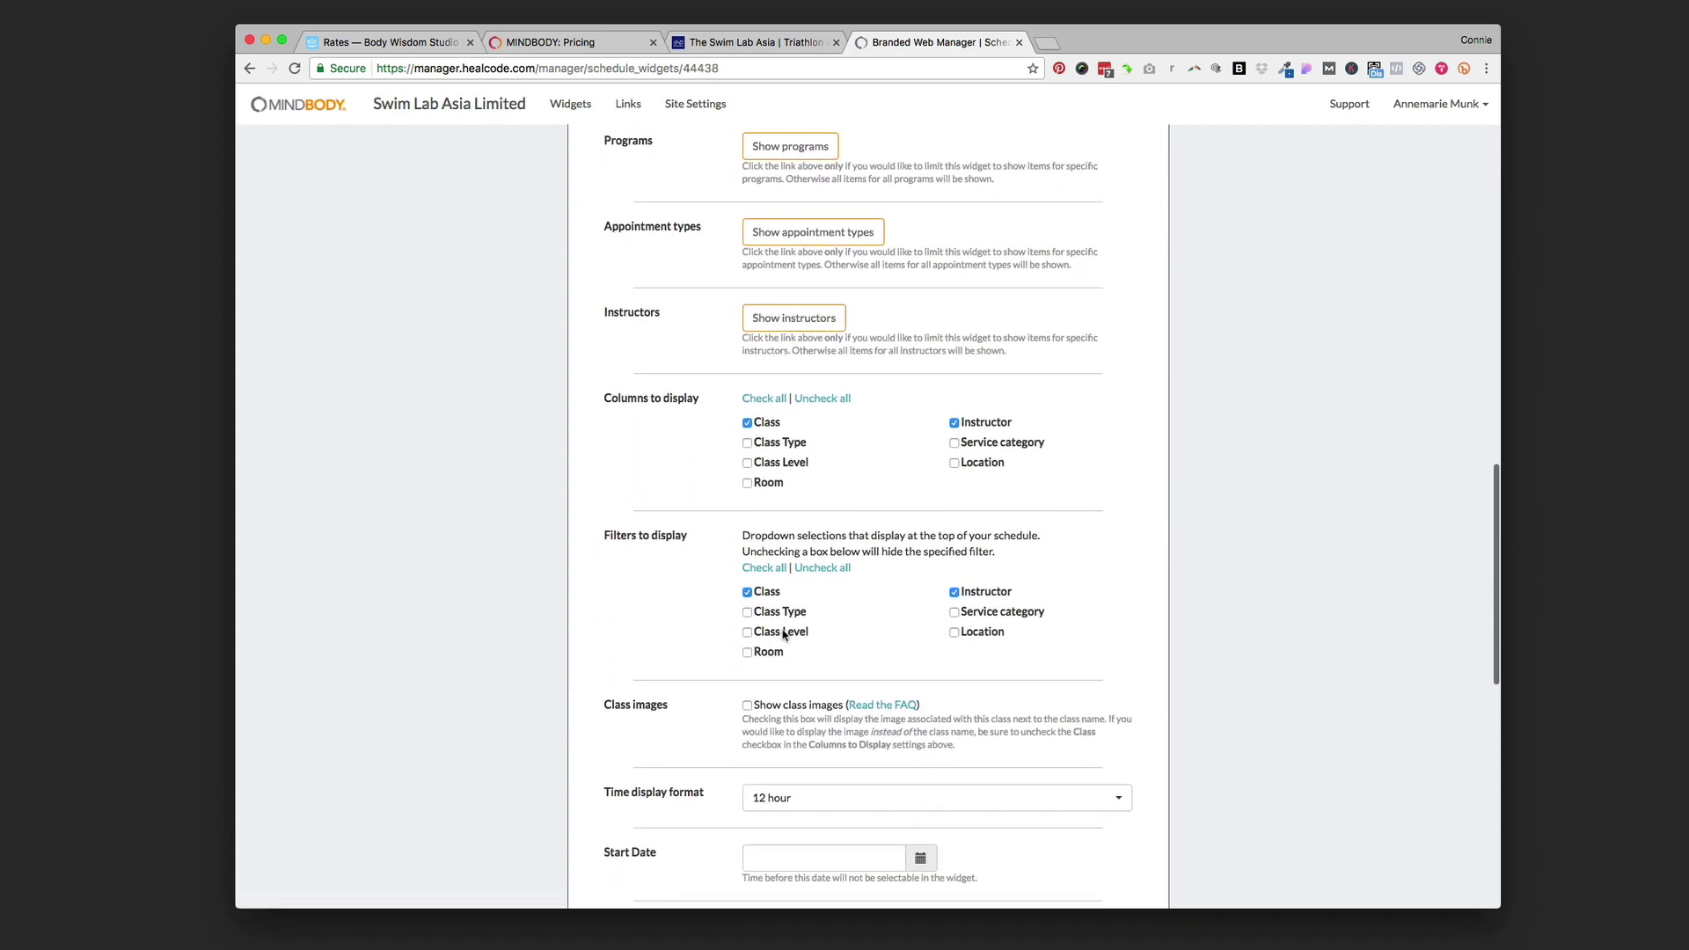
pyautogui.scroll(-2, 740, 614)
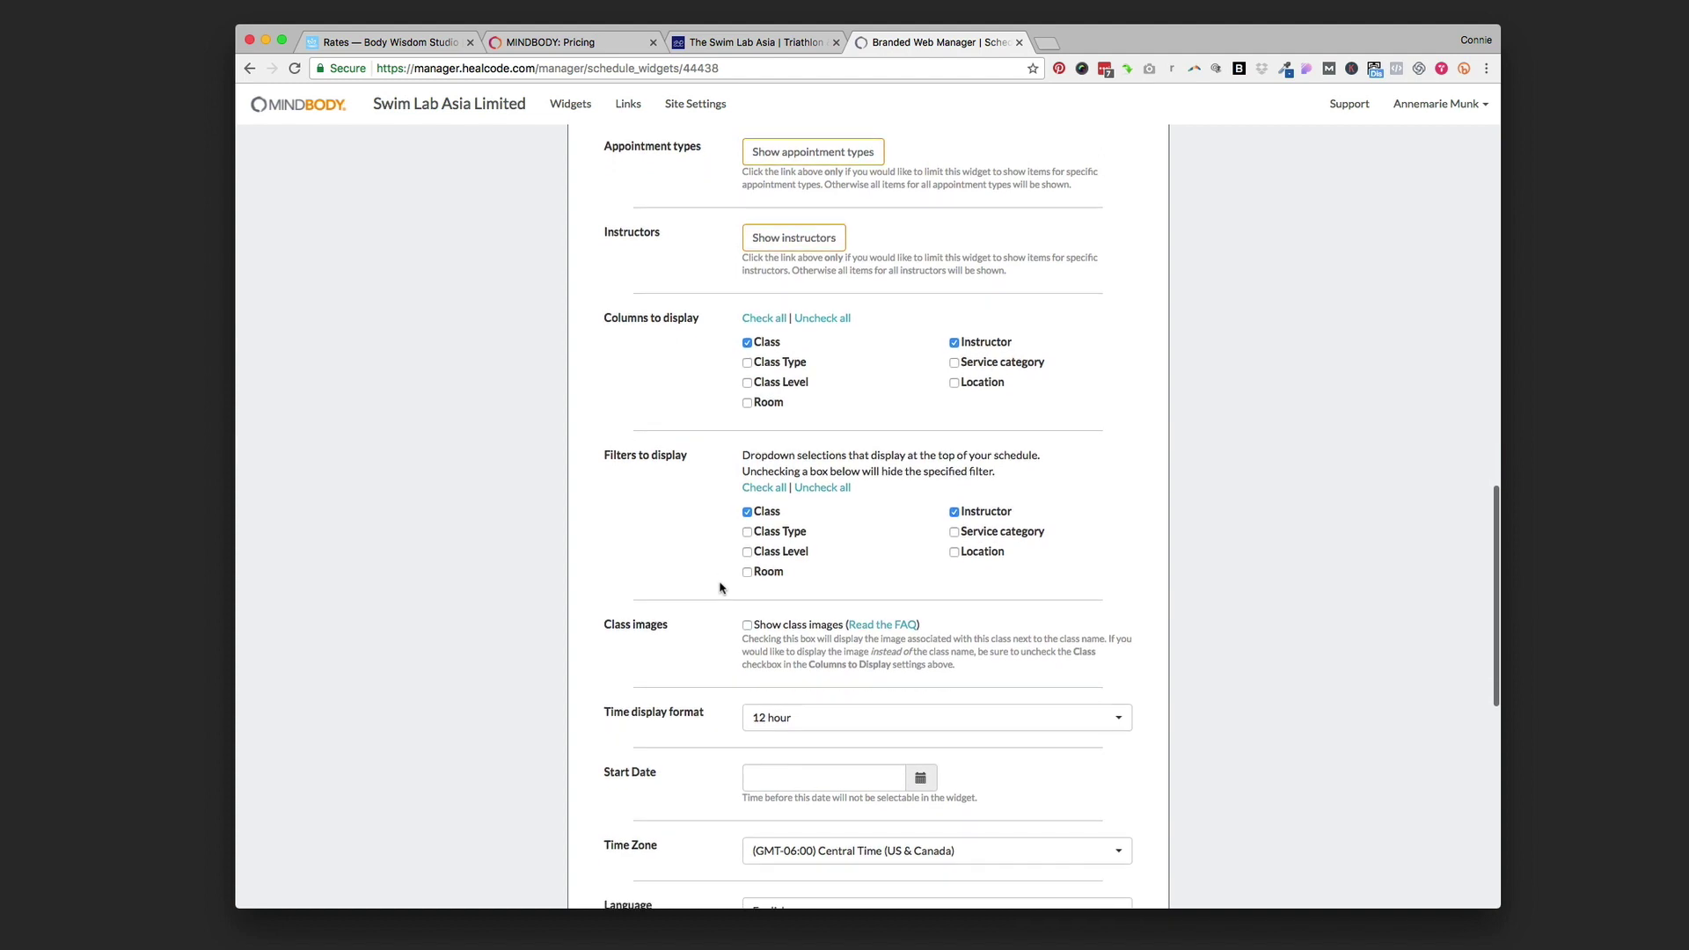
pyautogui.scroll(2, 719, 588)
pyautogui.scroll(1, 720, 588)
pyautogui.scroll(2, 720, 587)
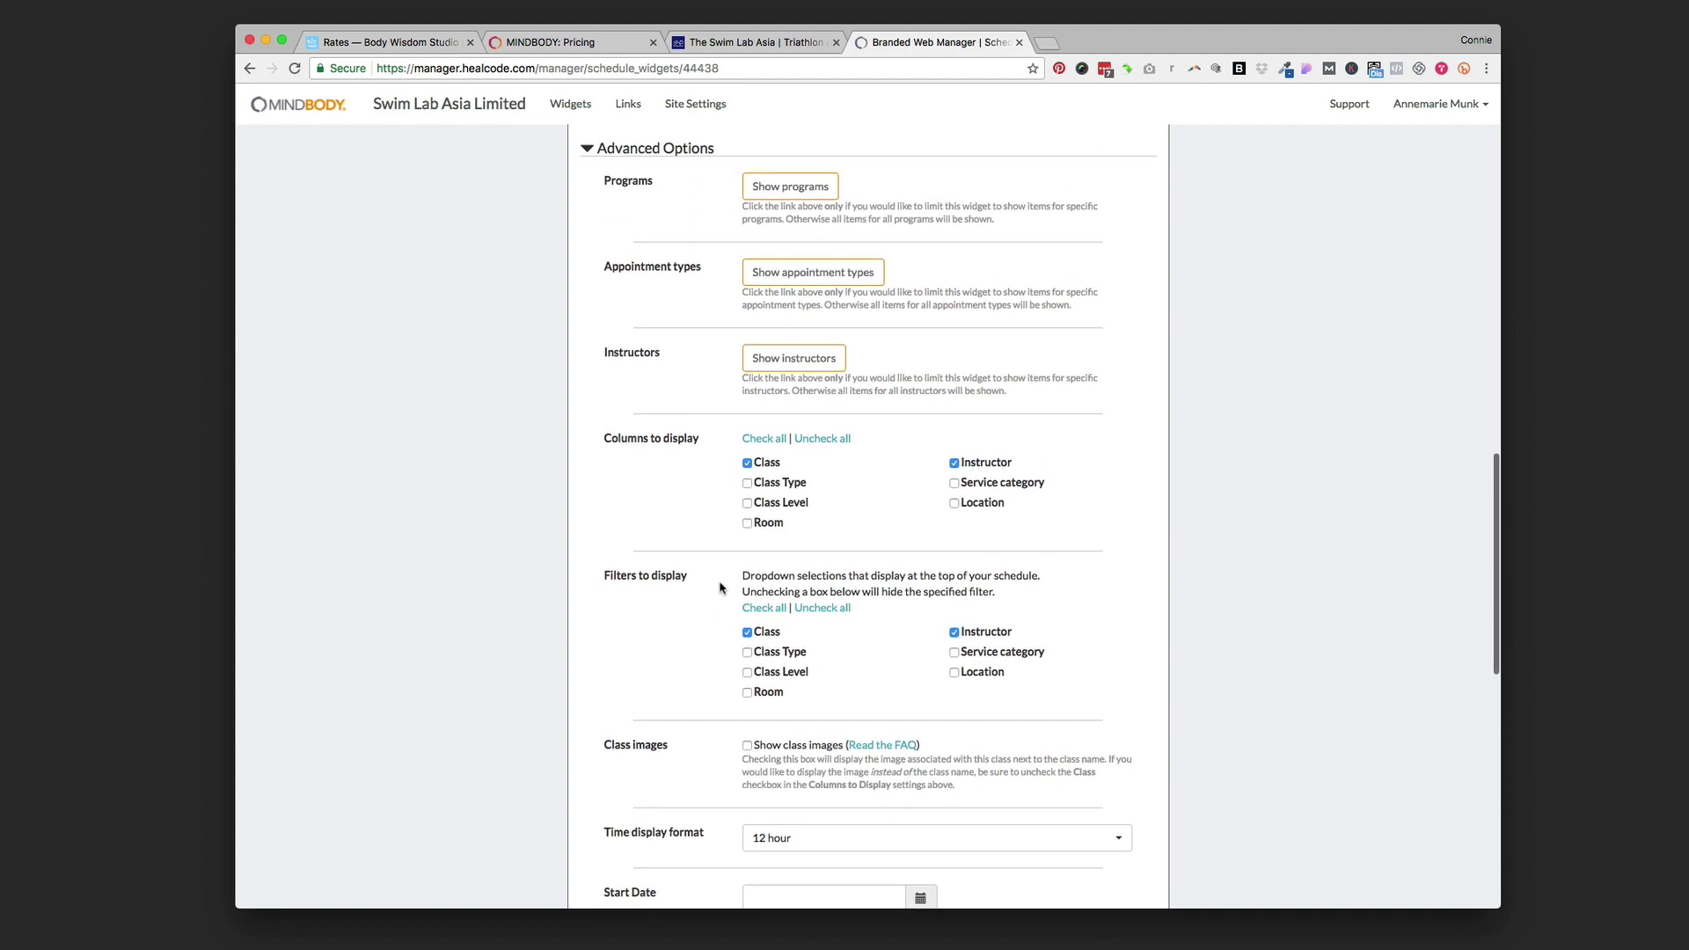
pyautogui.scroll(-10, 720, 588)
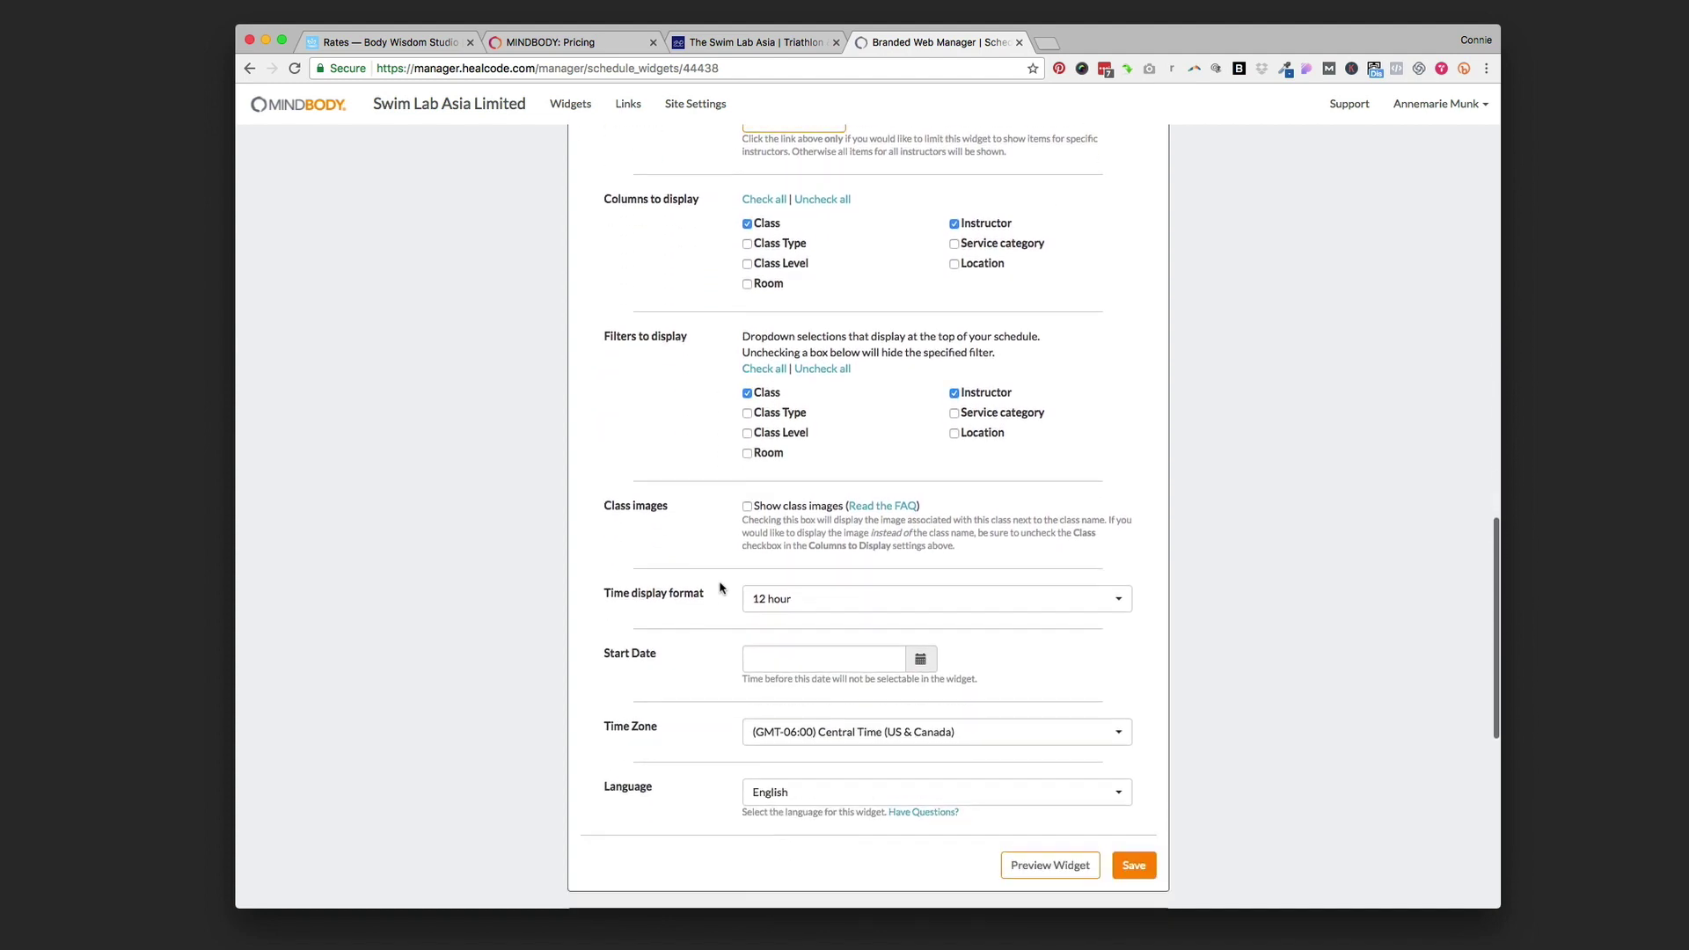
pyautogui.scroll(-9, 720, 588)
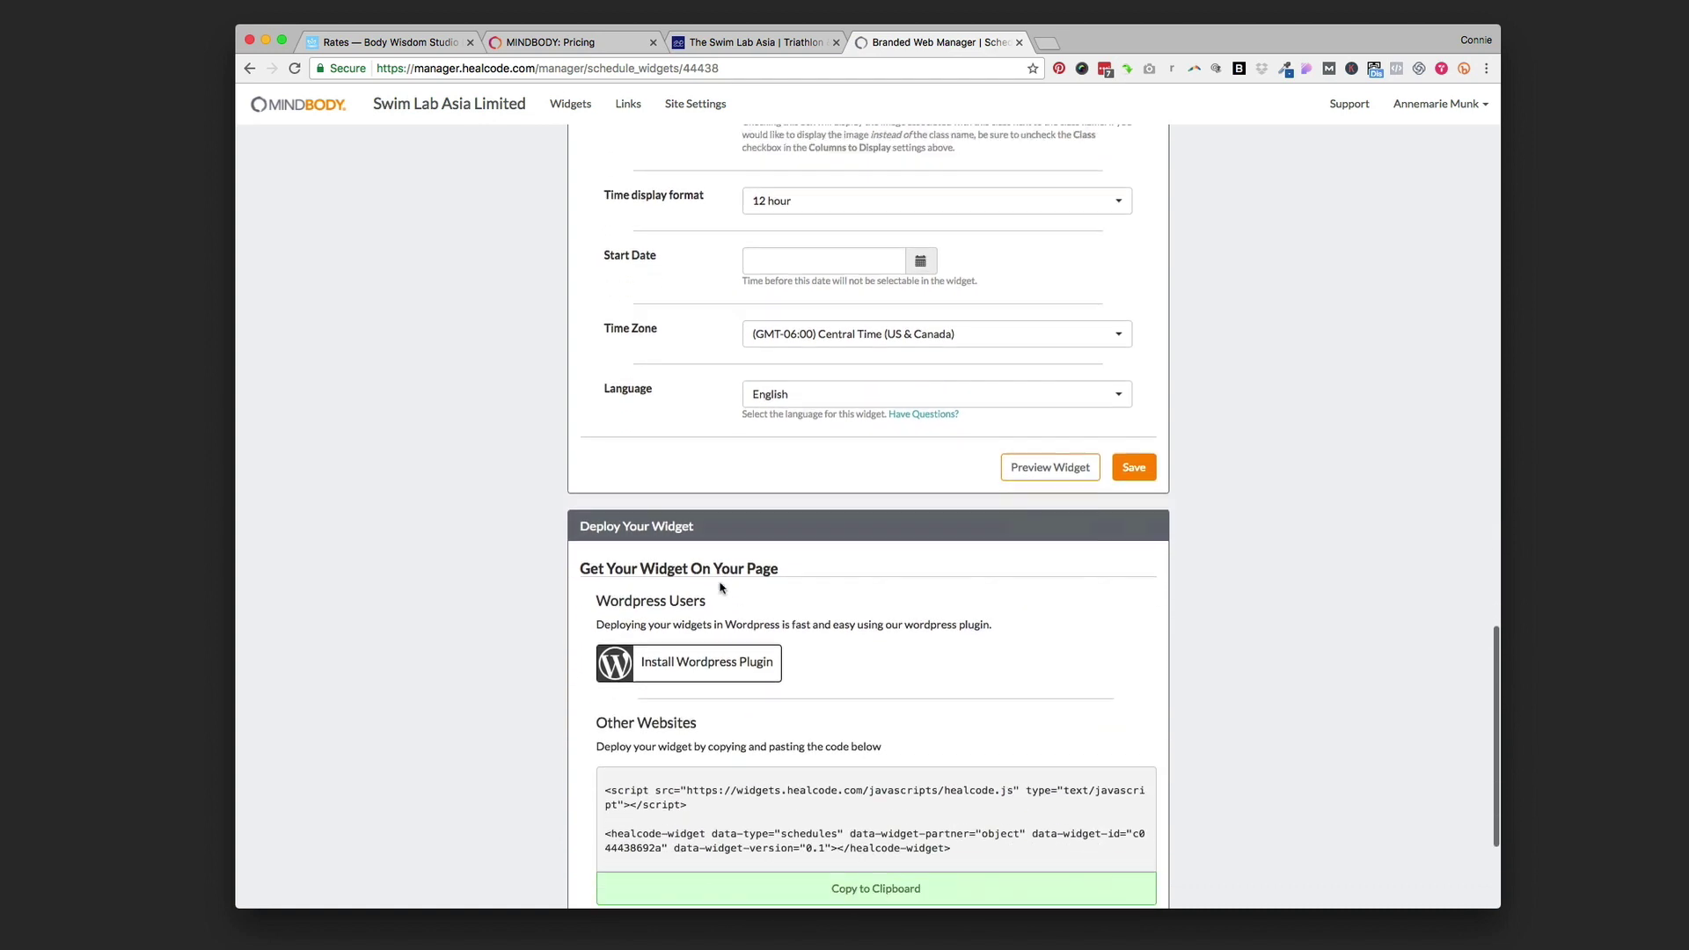
pyautogui.click(1134, 435)
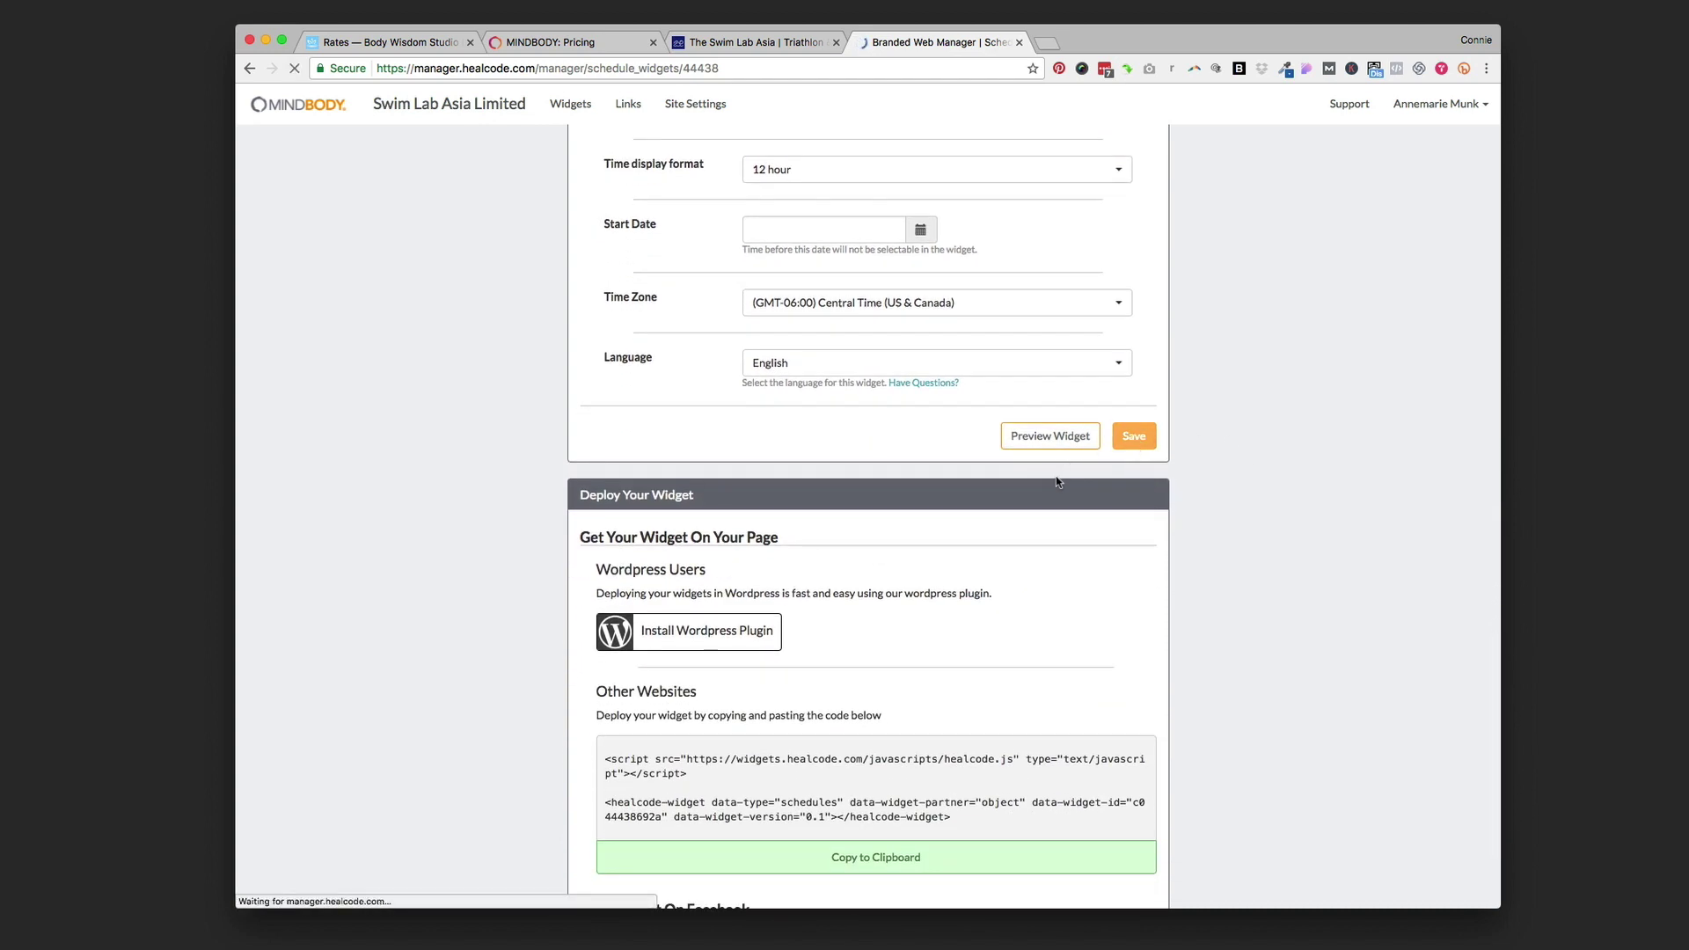
# Copy the schedule widget's embed code from Deploy Your Widget to the clipboard
pyautogui.scroll(-10, 1057, 481)
pyautogui.scroll(-10, 1057, 480)
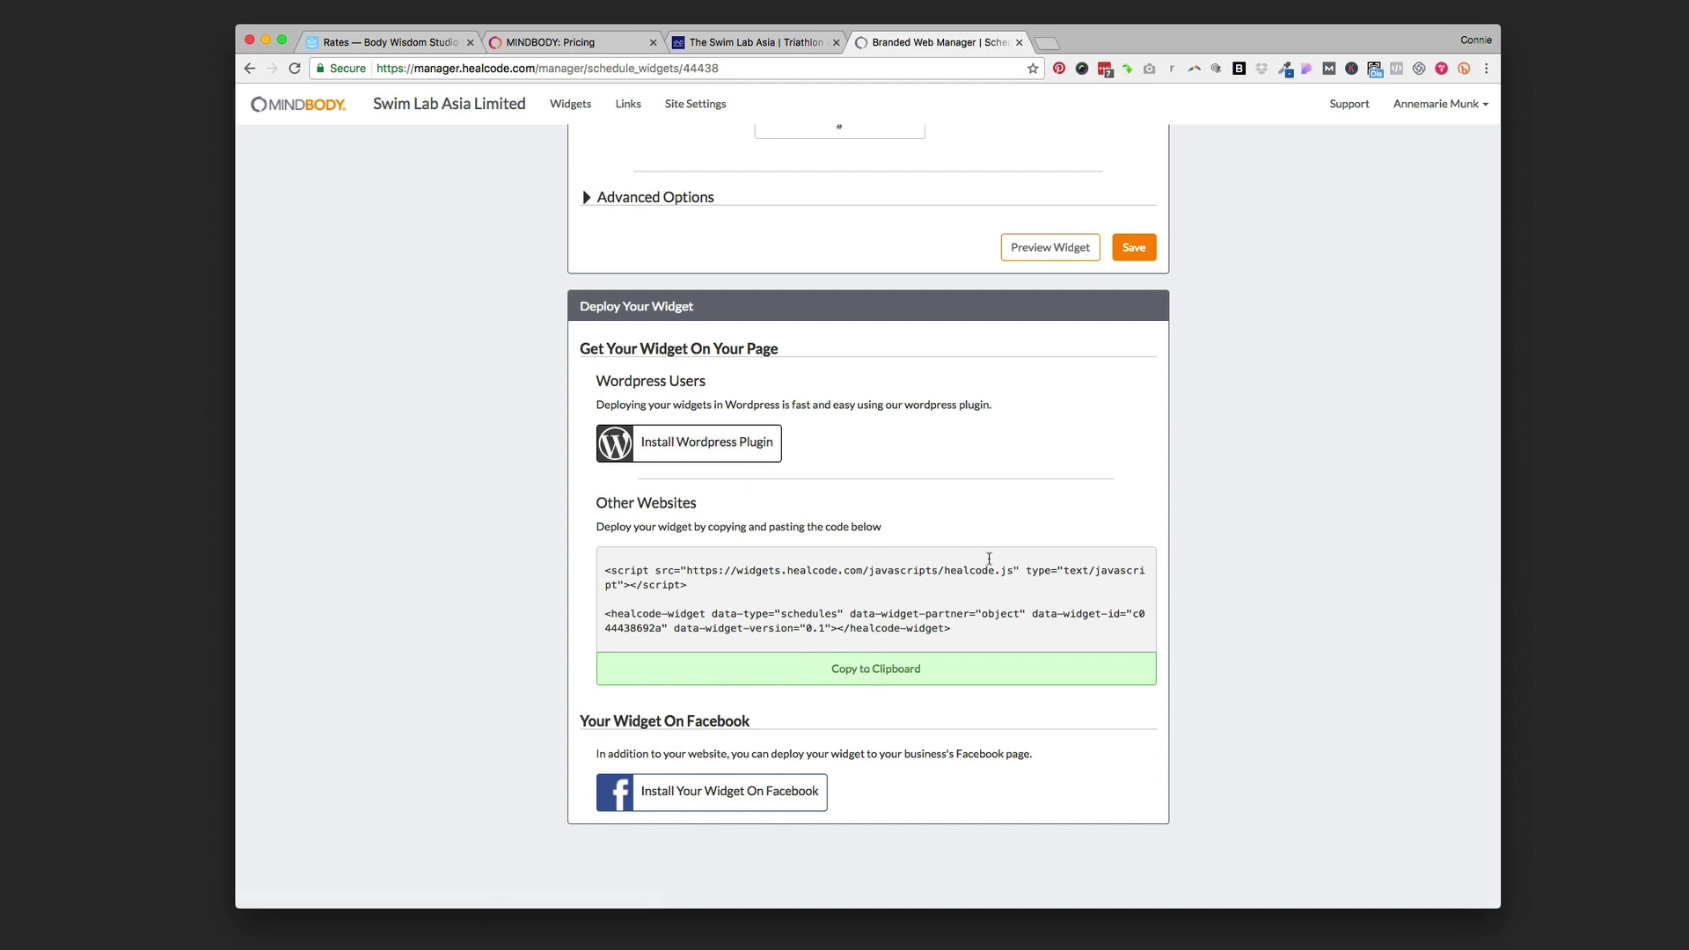
pyautogui.click(855, 674)
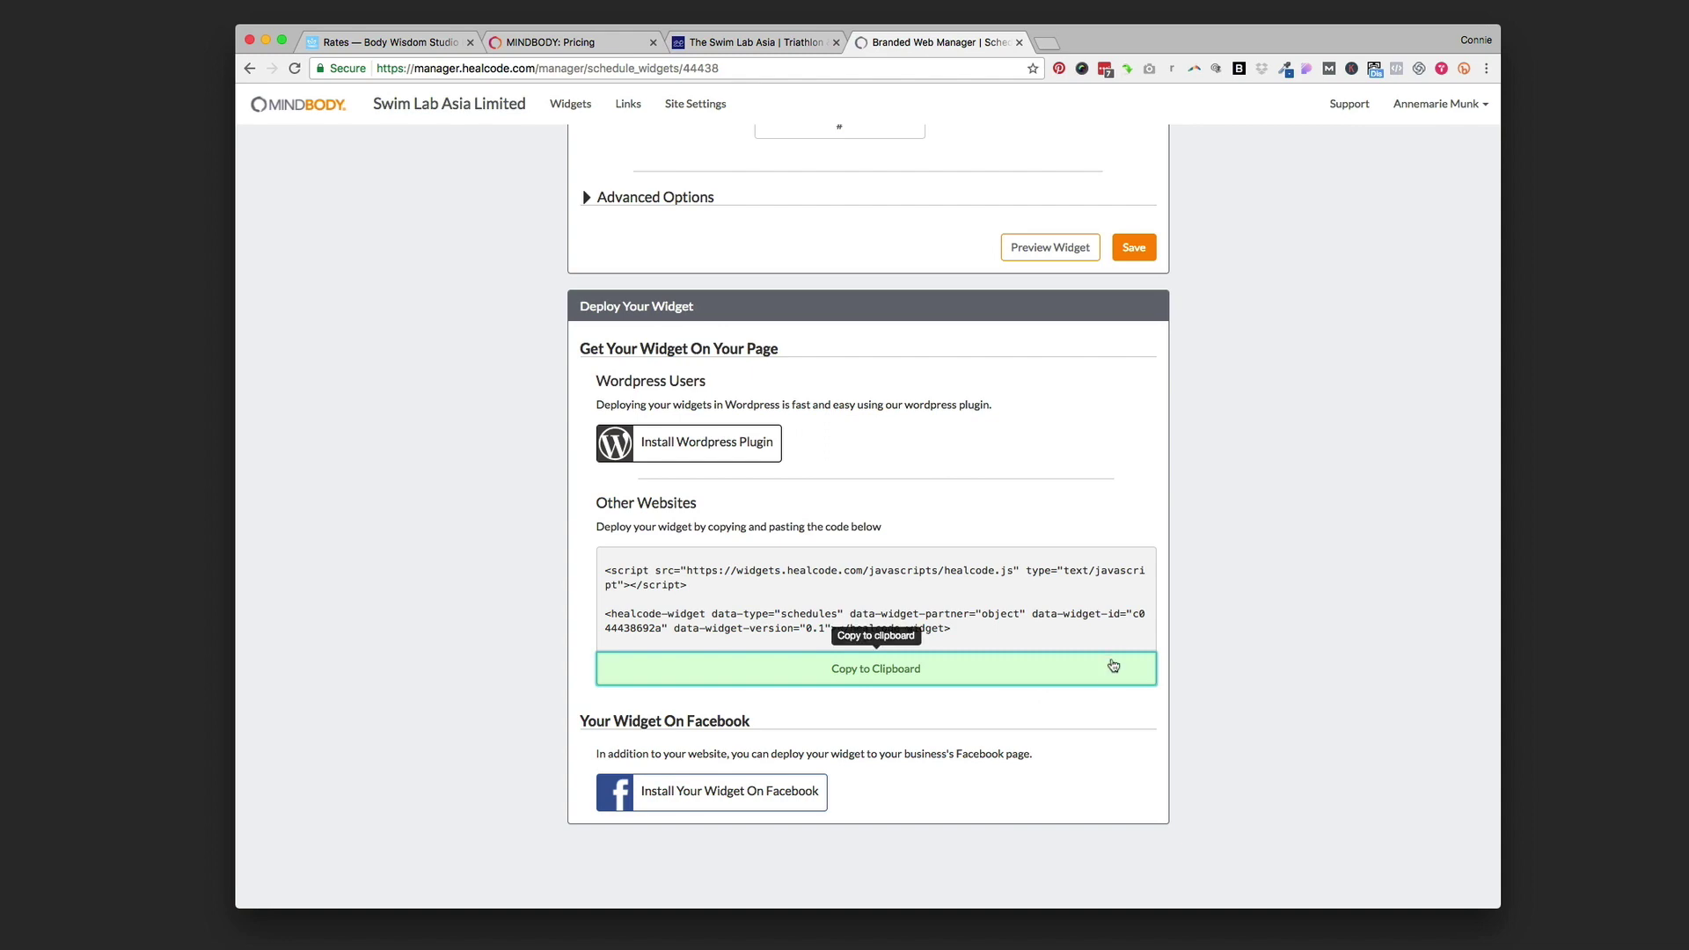
# In Squarespace, add a blank unlinked page titled 'demo' and start editing it
pyautogui.click(739, 42)
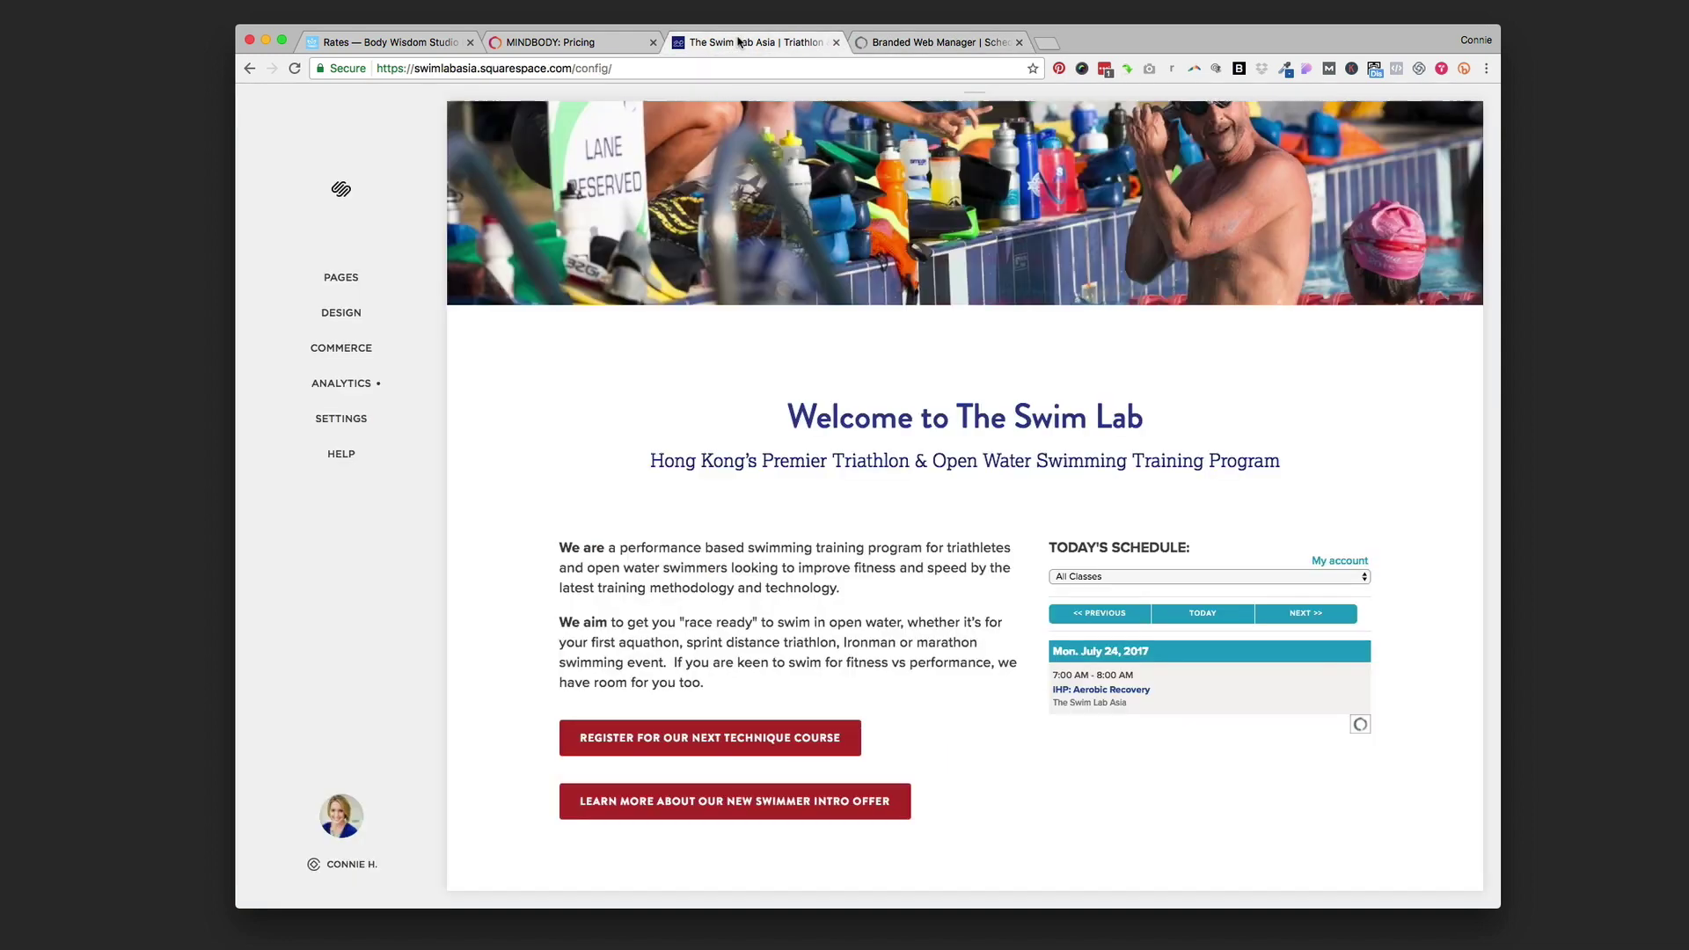
pyautogui.click(343, 279)
pyautogui.scroll(-5, 390, 469)
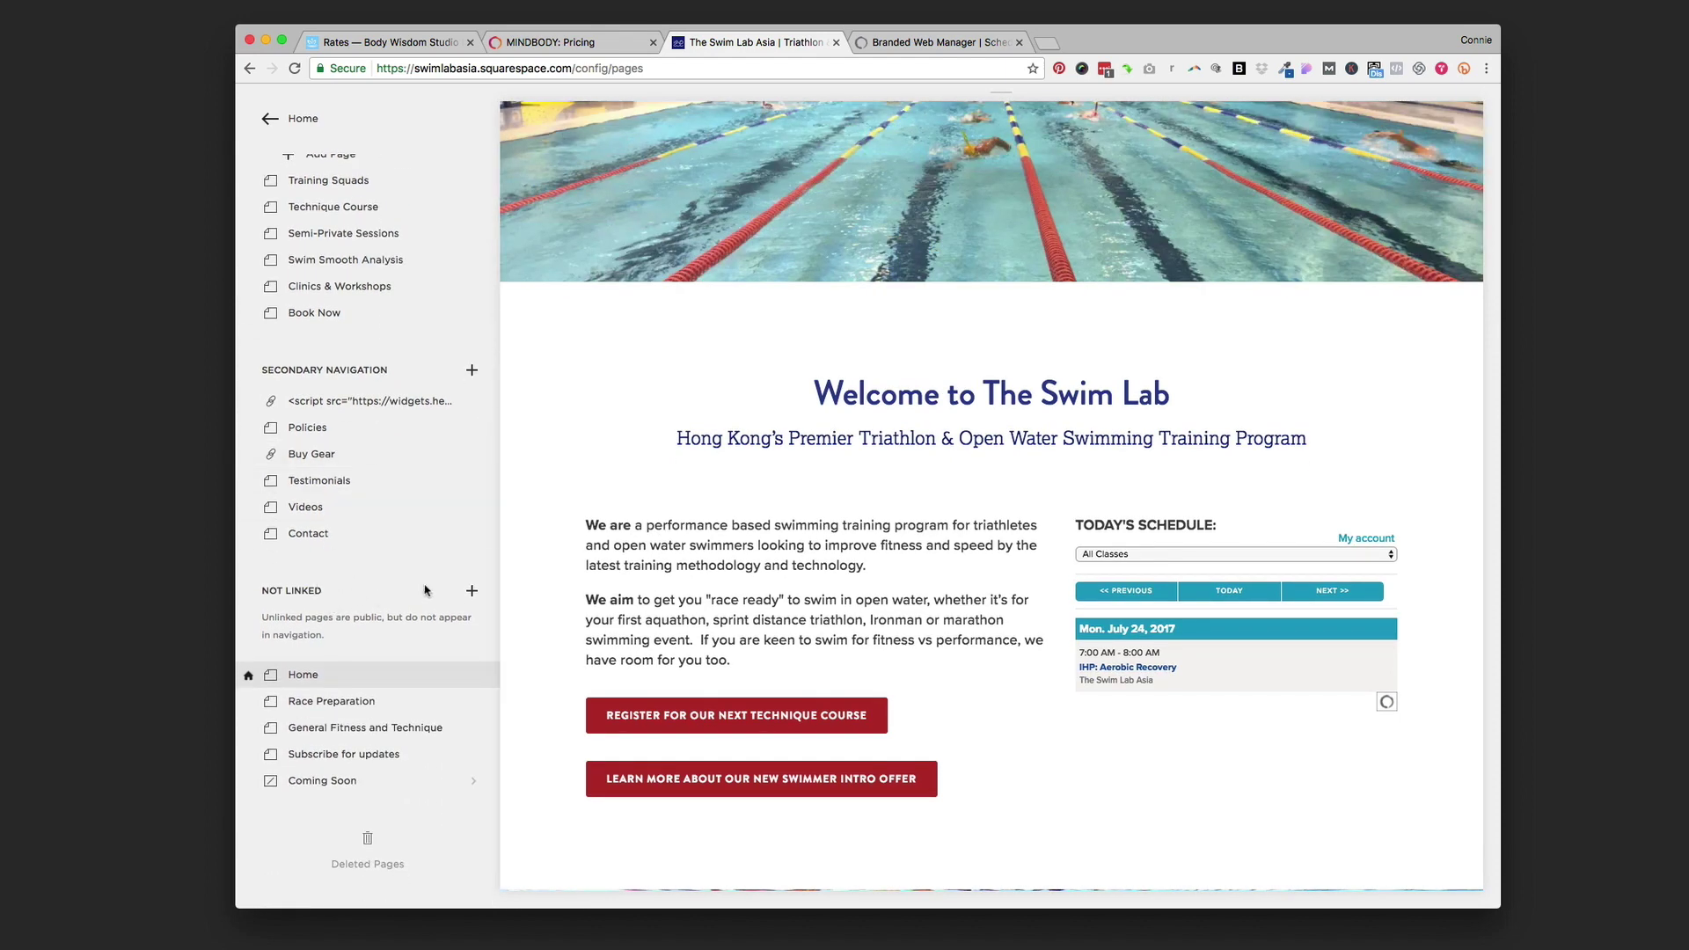
pyautogui.click(473, 591)
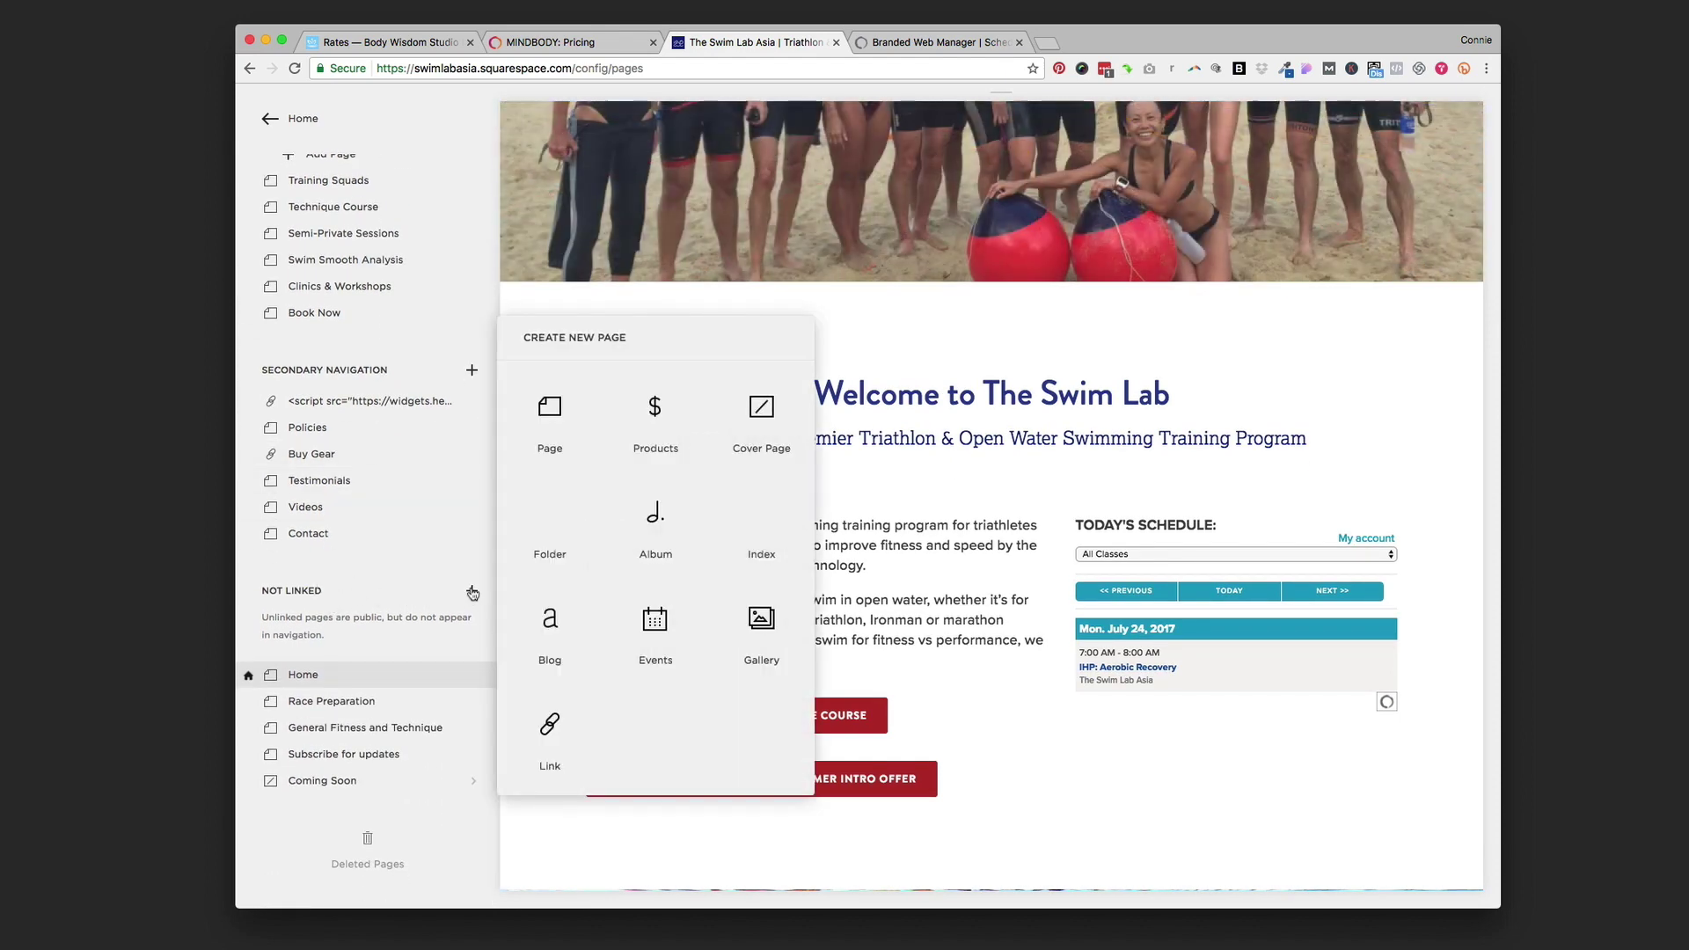
pyautogui.click(550, 409)
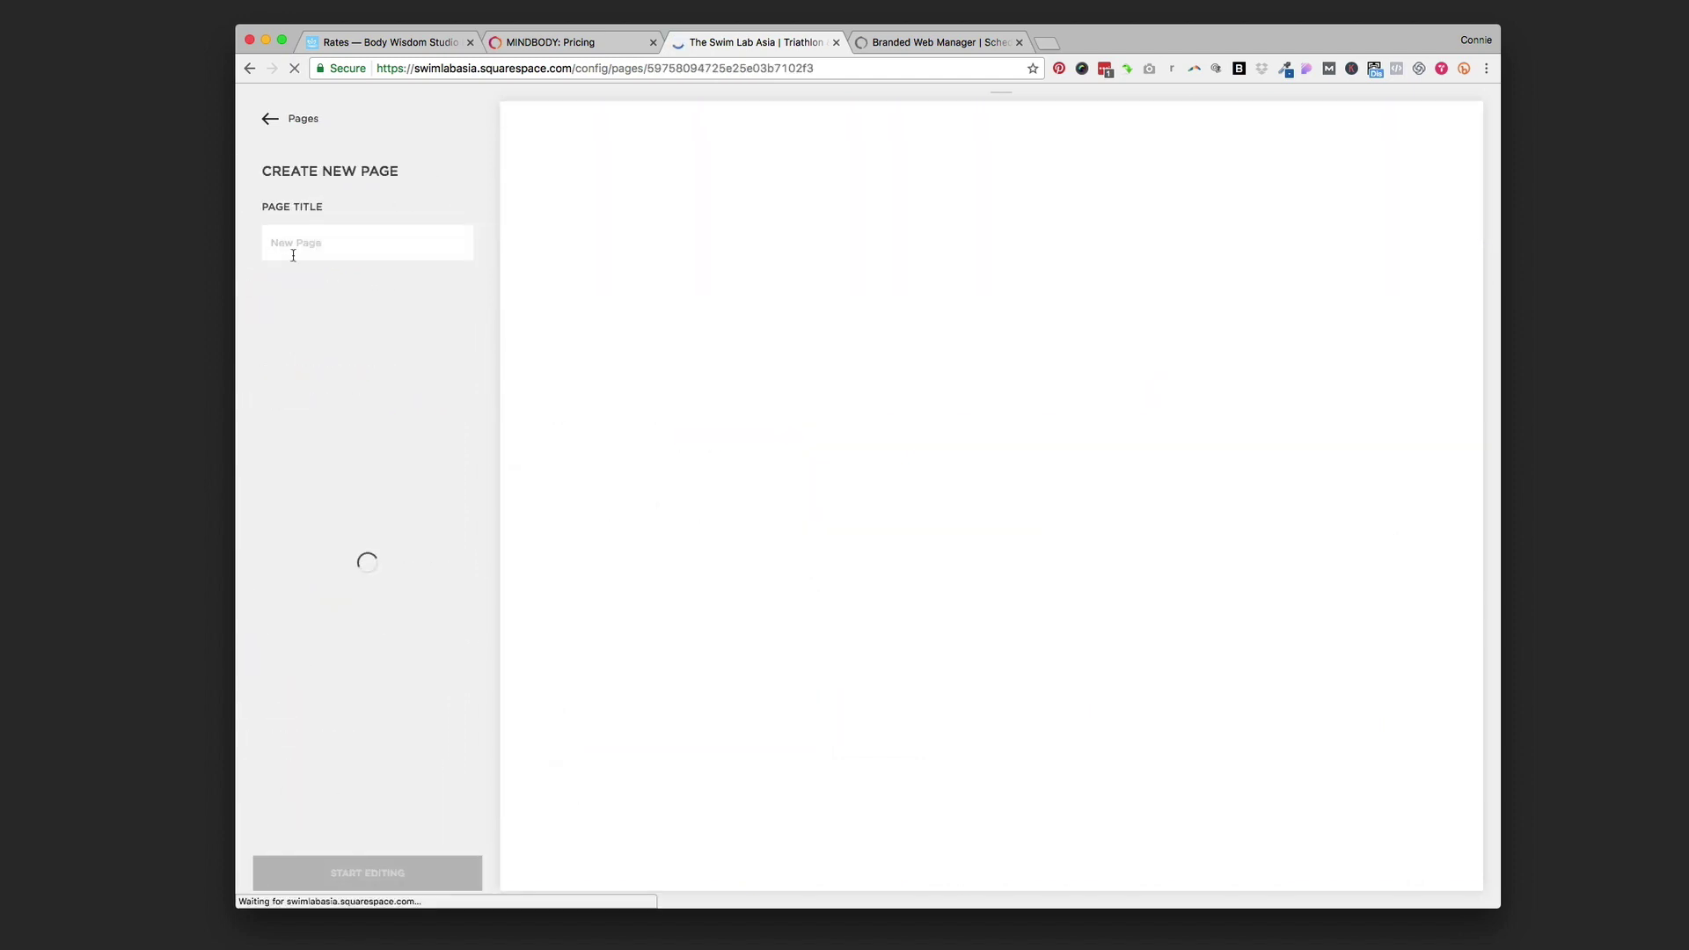
pyautogui.click(293, 255)
pyautogui.write('demo')
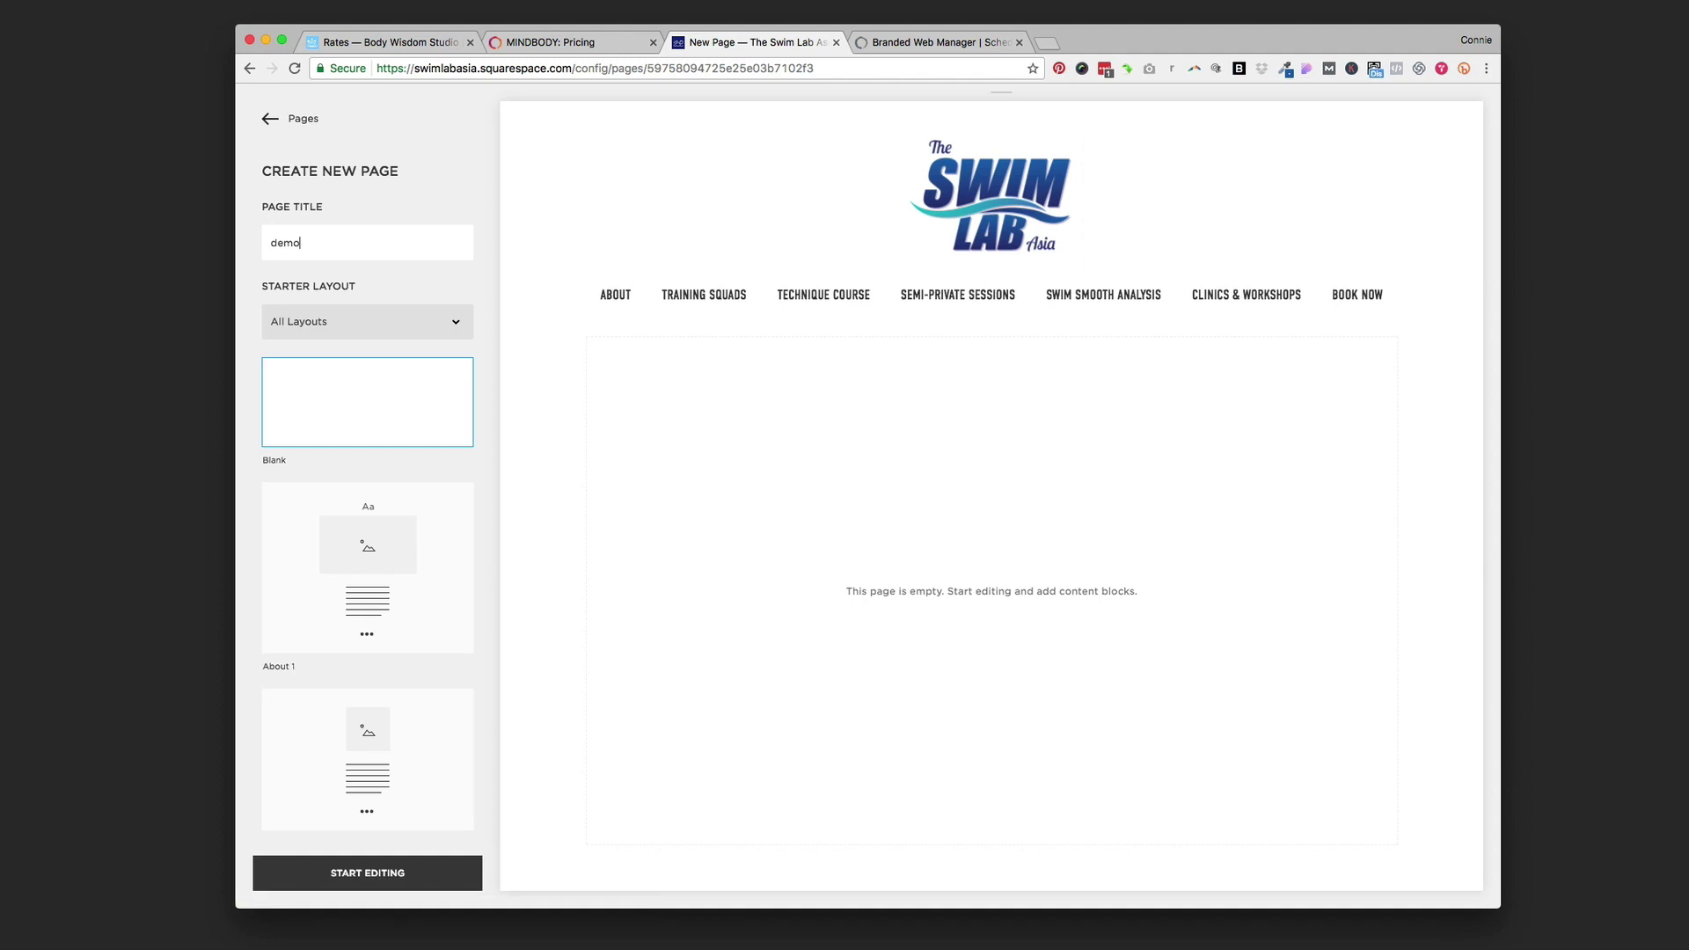
pyautogui.click(424, 873)
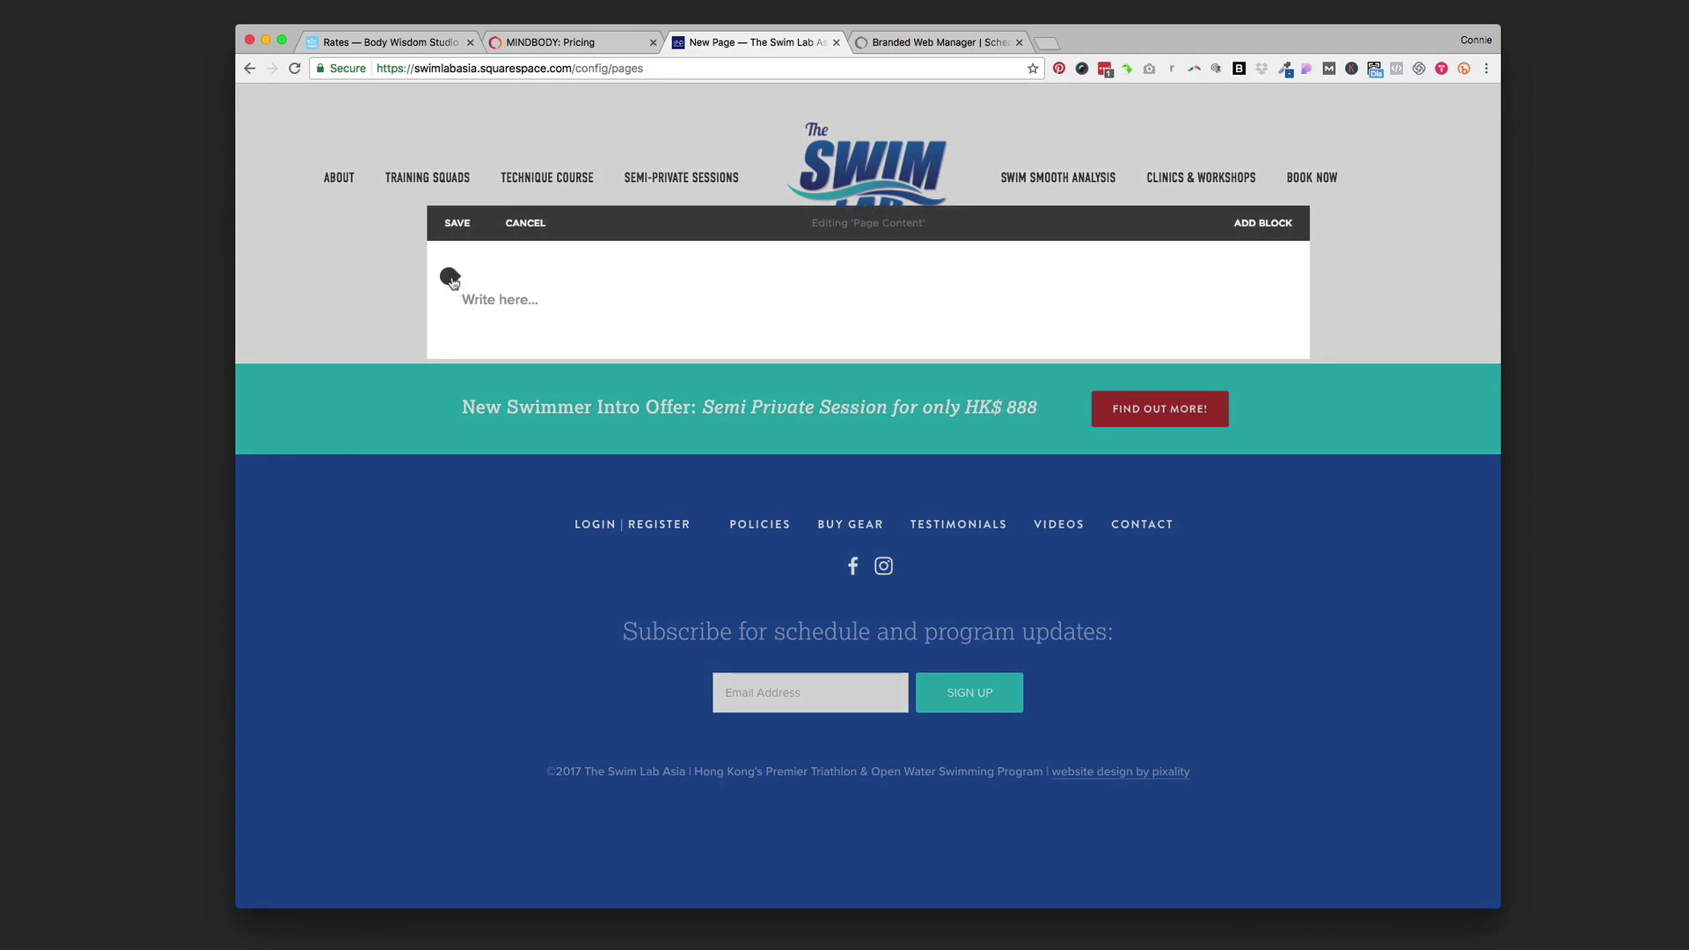
# Insert a Code block into the demo page content
pyautogui.click(450, 277)
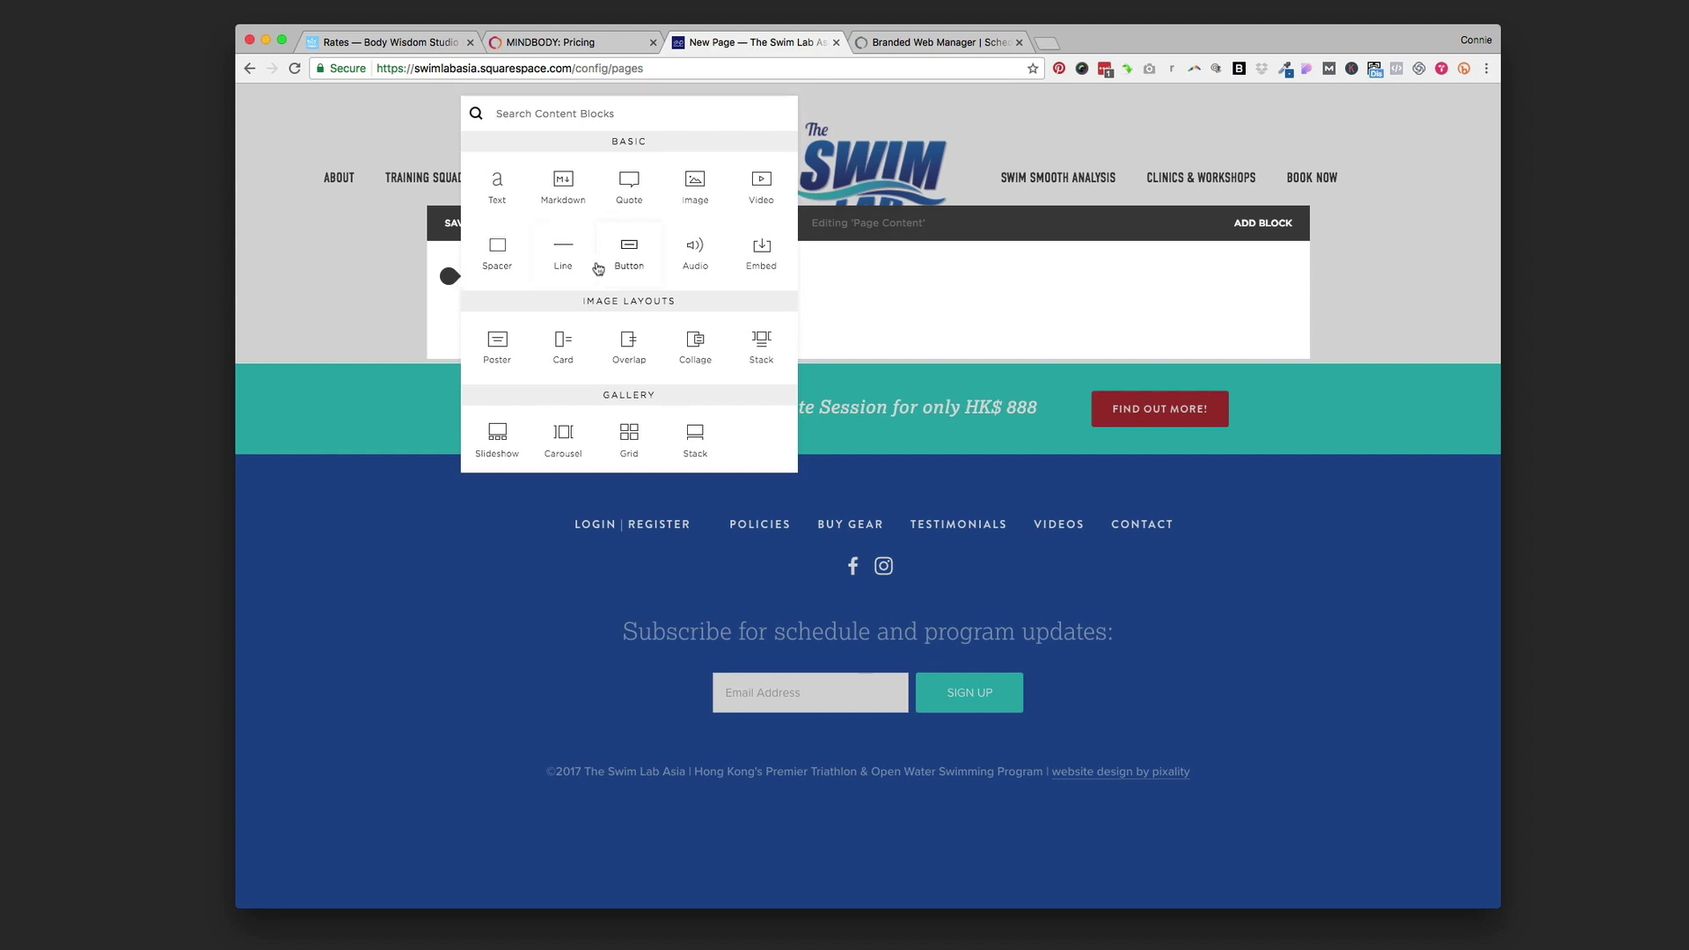
pyautogui.scroll(-3, 607, 304)
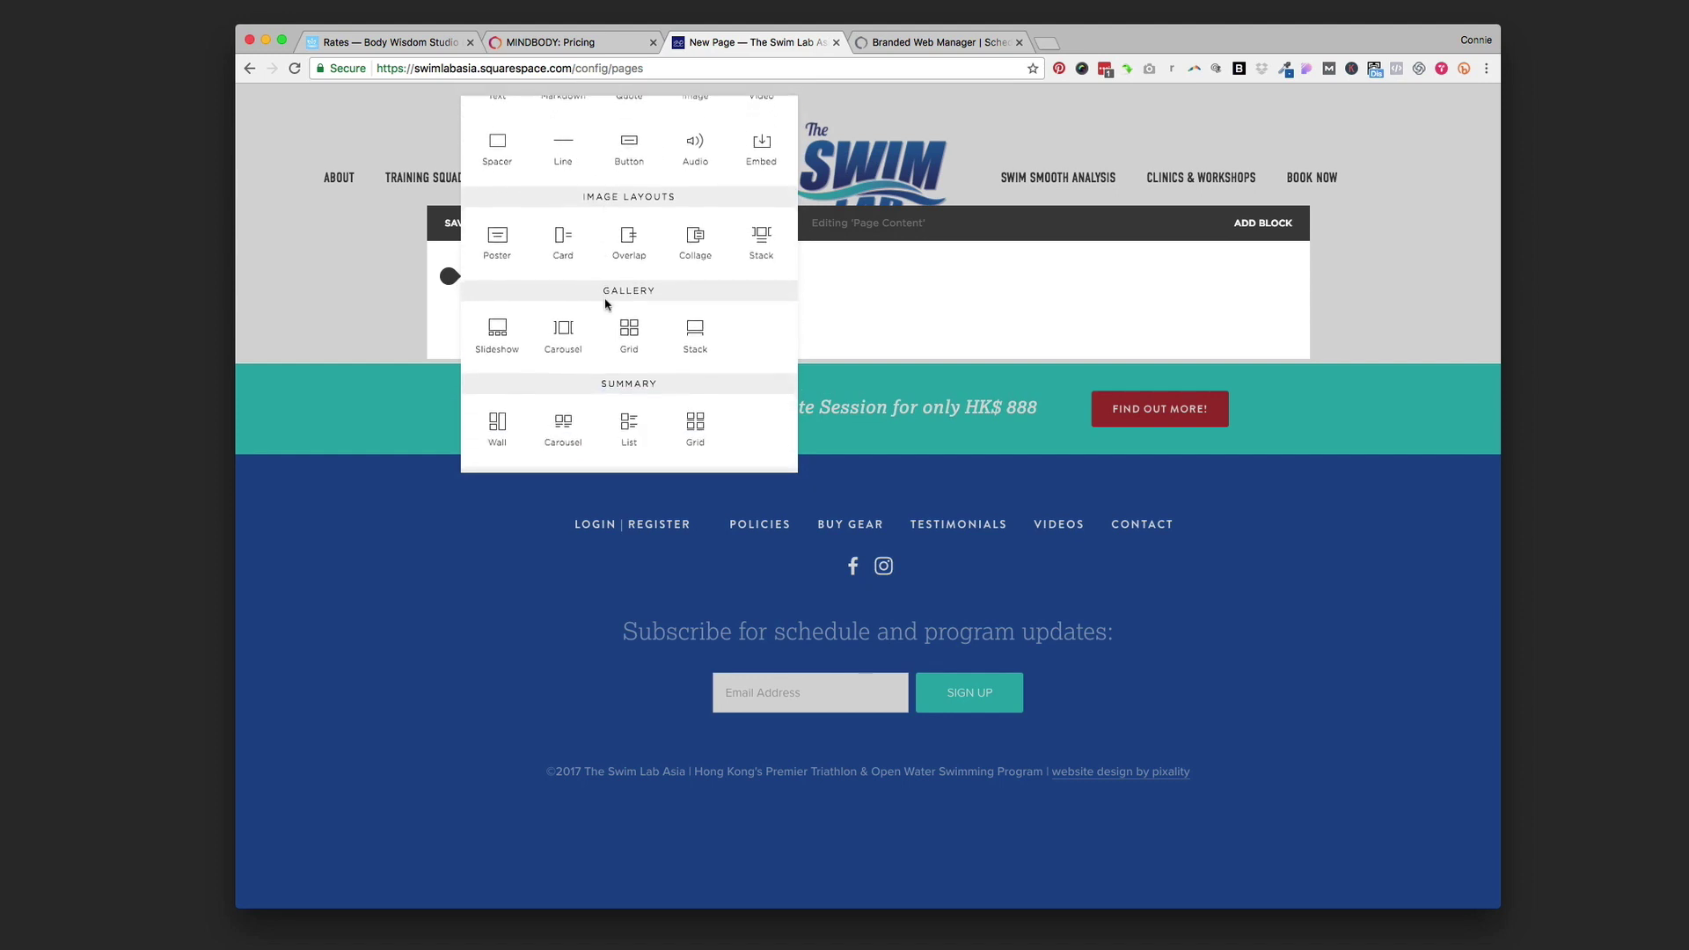
pyautogui.scroll(-2, 607, 305)
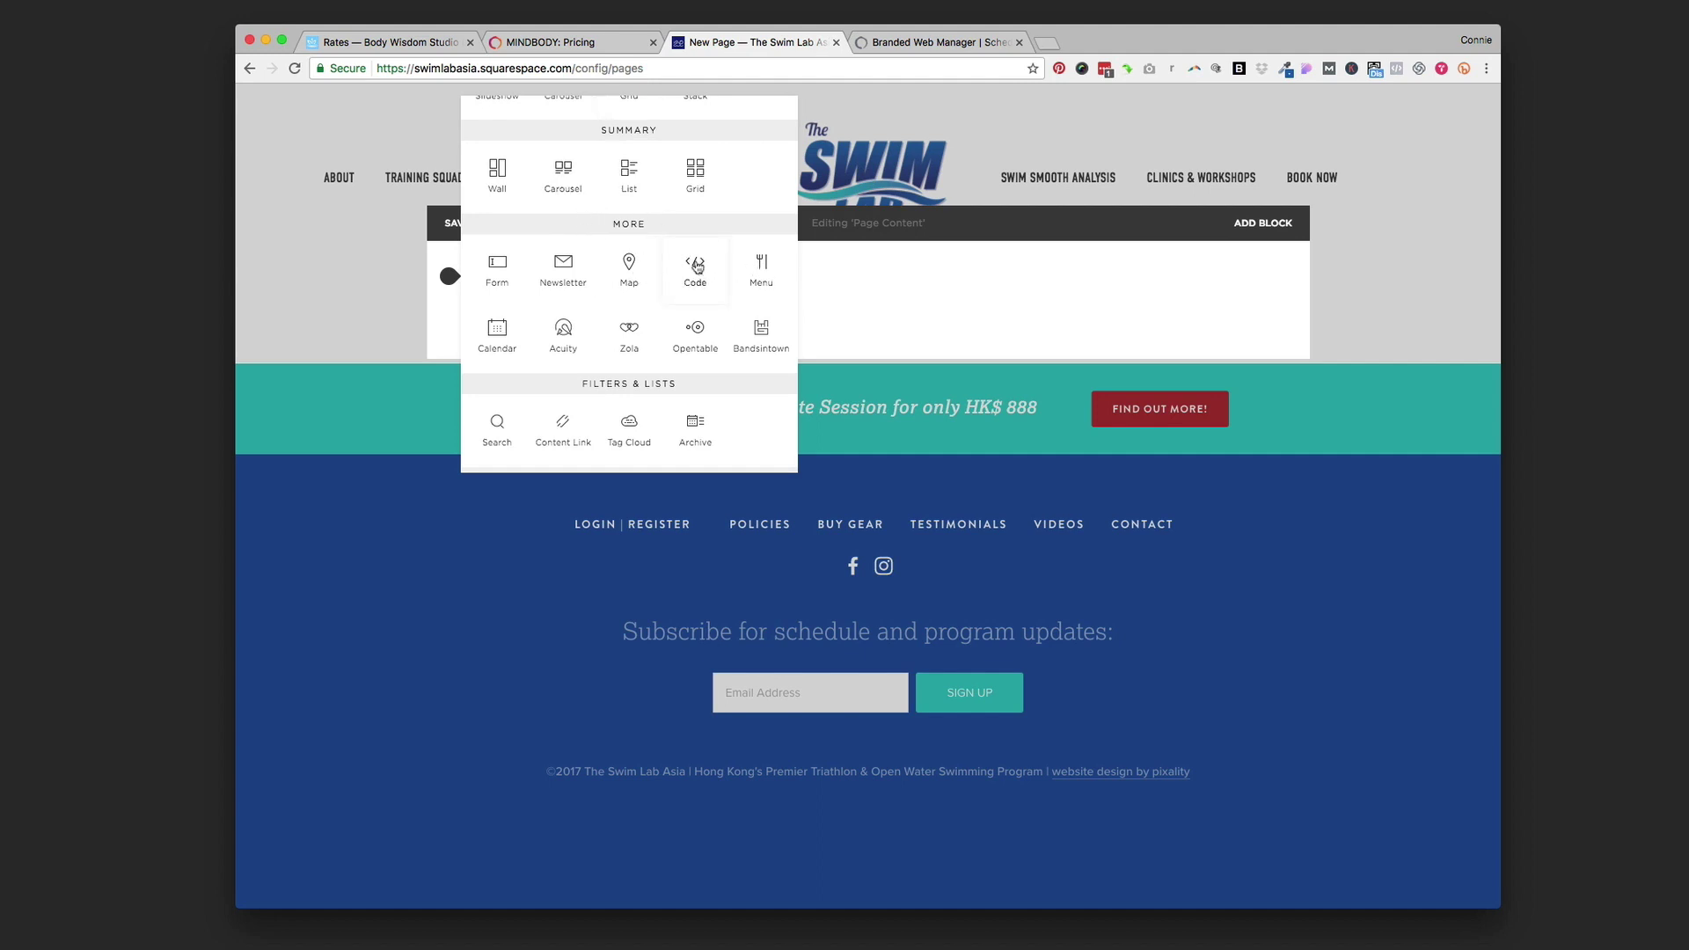
pyautogui.click(696, 266)
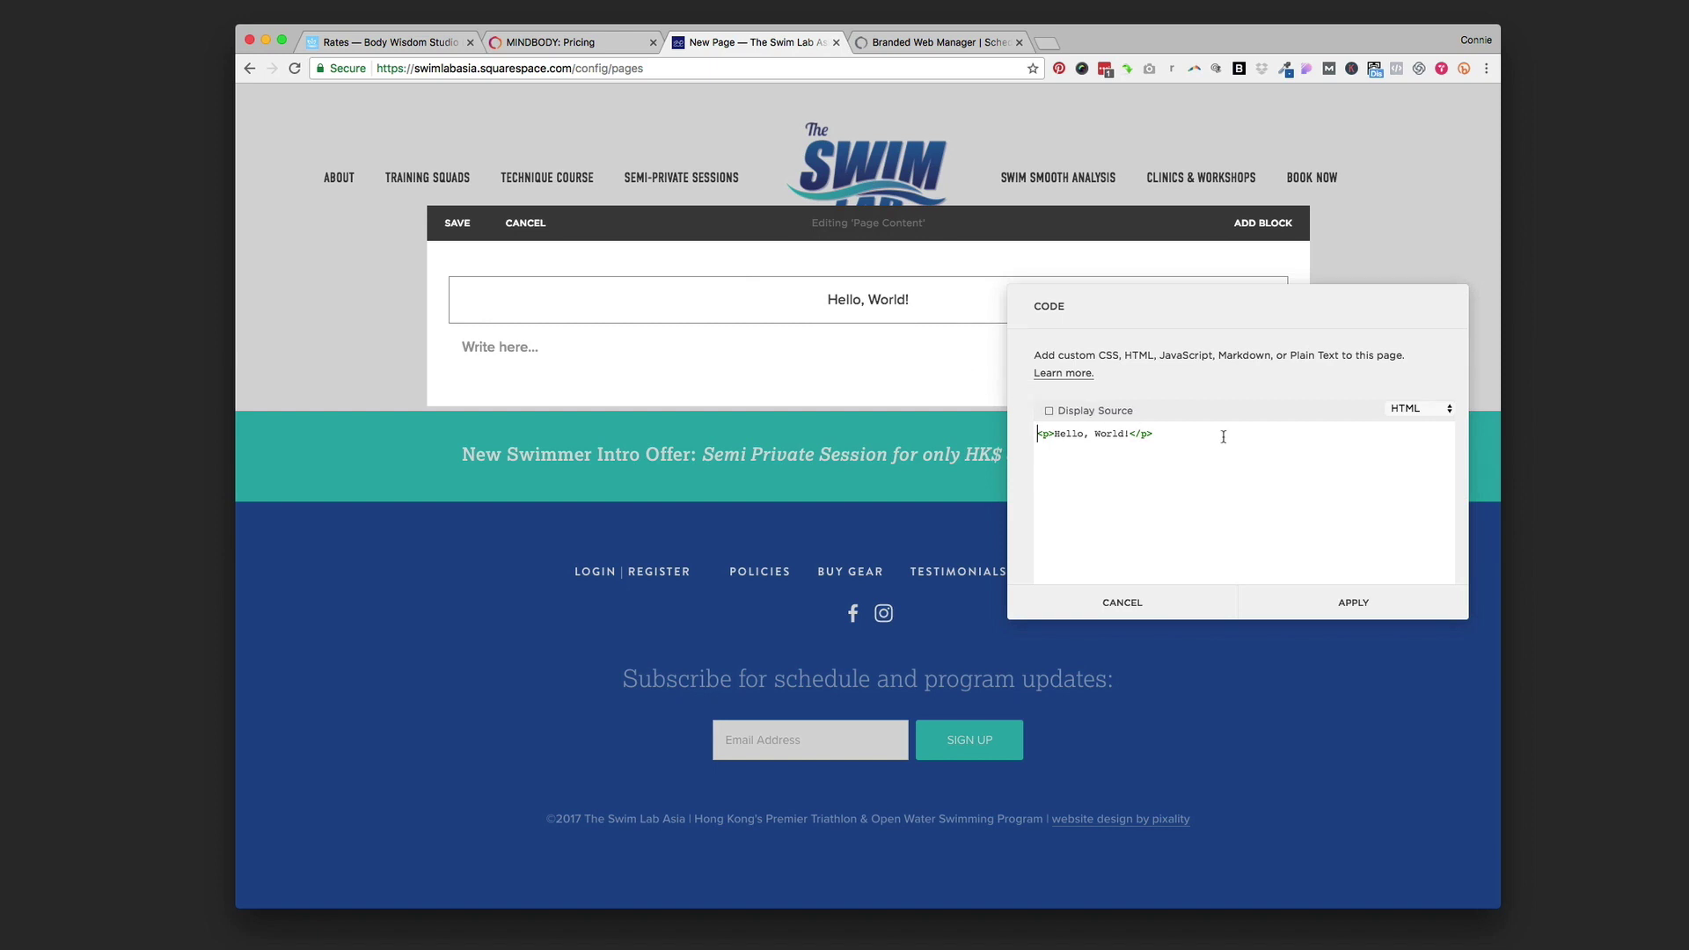
# Replace the sample Hello, World! code with the healcode schedule embed code and apply it
pyautogui.moveTo(1223, 437); pyautogui.dragTo(1037, 431)
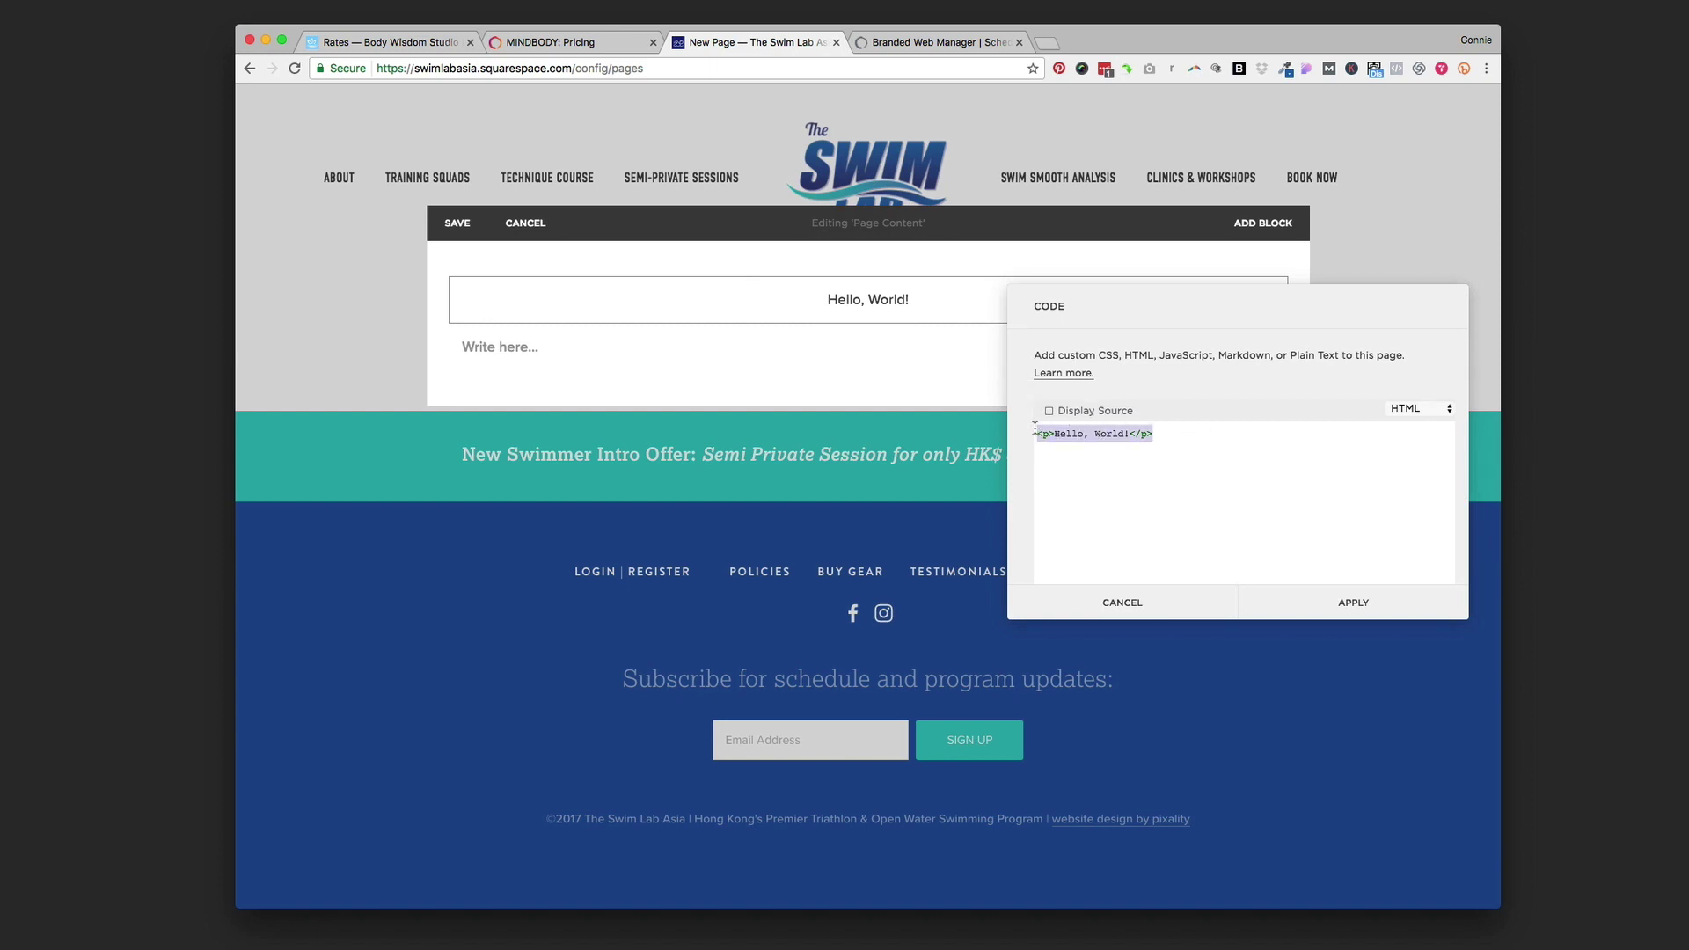
pyautogui.press('BackSpace')
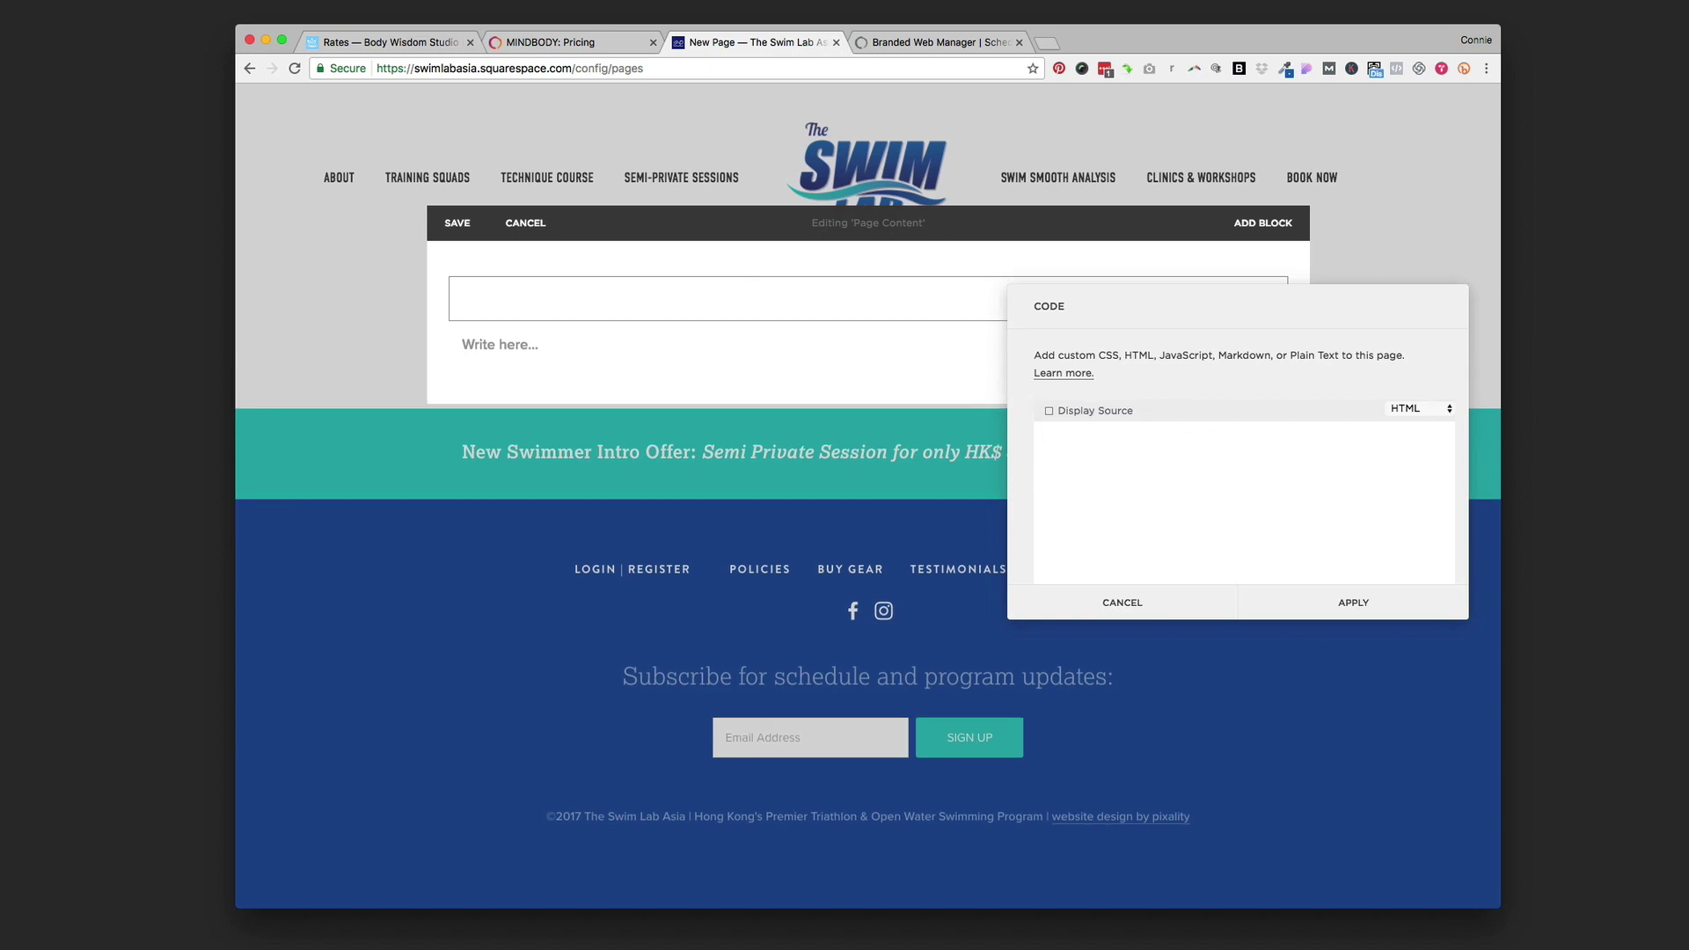
pyautogui.write('<script src="https://widgets.healcode.com/javascripts/healcode.js" type="text/javascript"></script>  <healcode-widget data-type="schedules" data-widget-partner="object" data-widget-id="c044438692a" data-widget-version="0.1"></healcode-widget>')
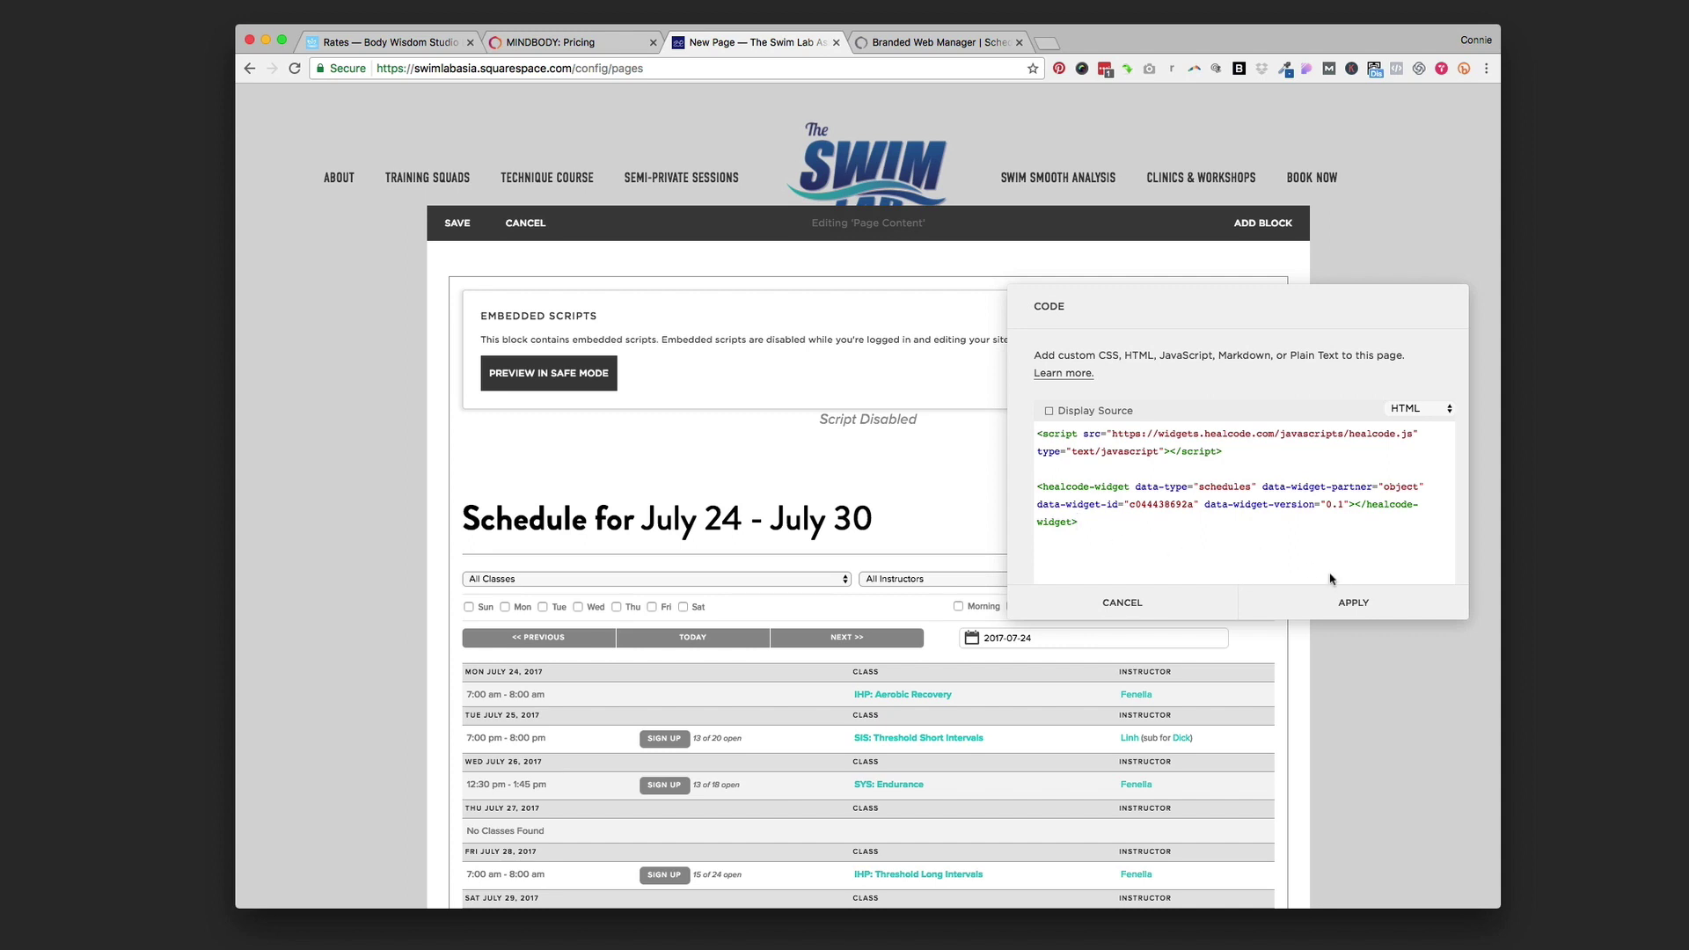
pyautogui.click(1351, 603)
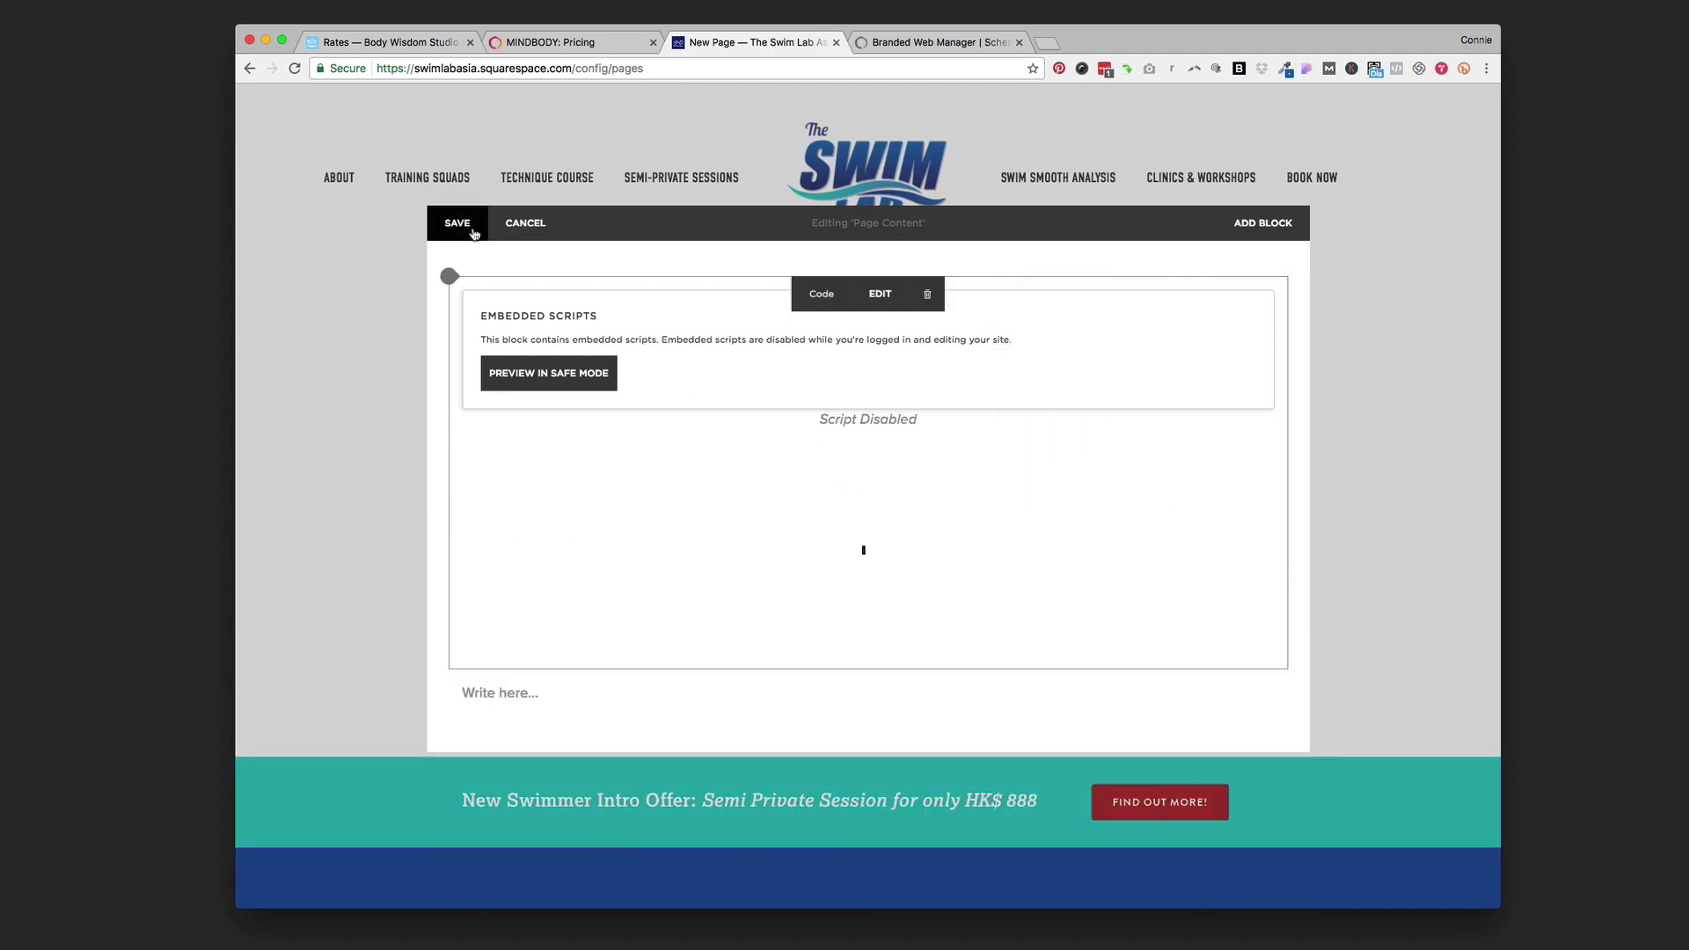
# Save the demo page and check the July 24 – July 30 schedule displays
pyautogui.click(458, 223)
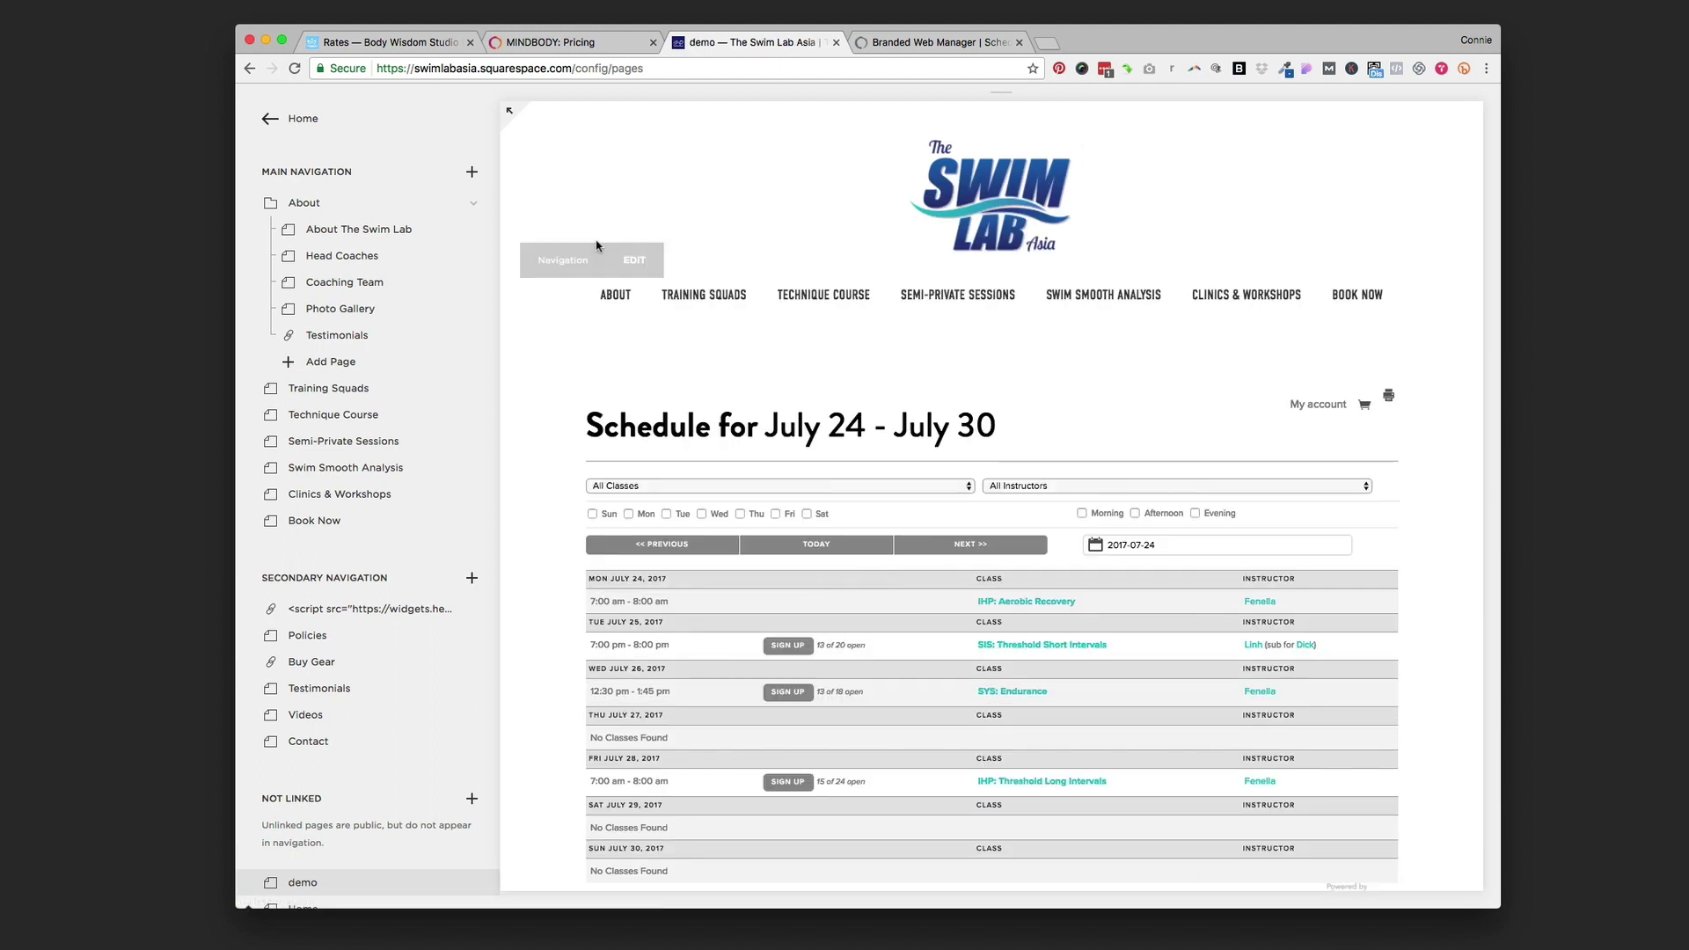
pyautogui.scroll(-5, 1060, 640)
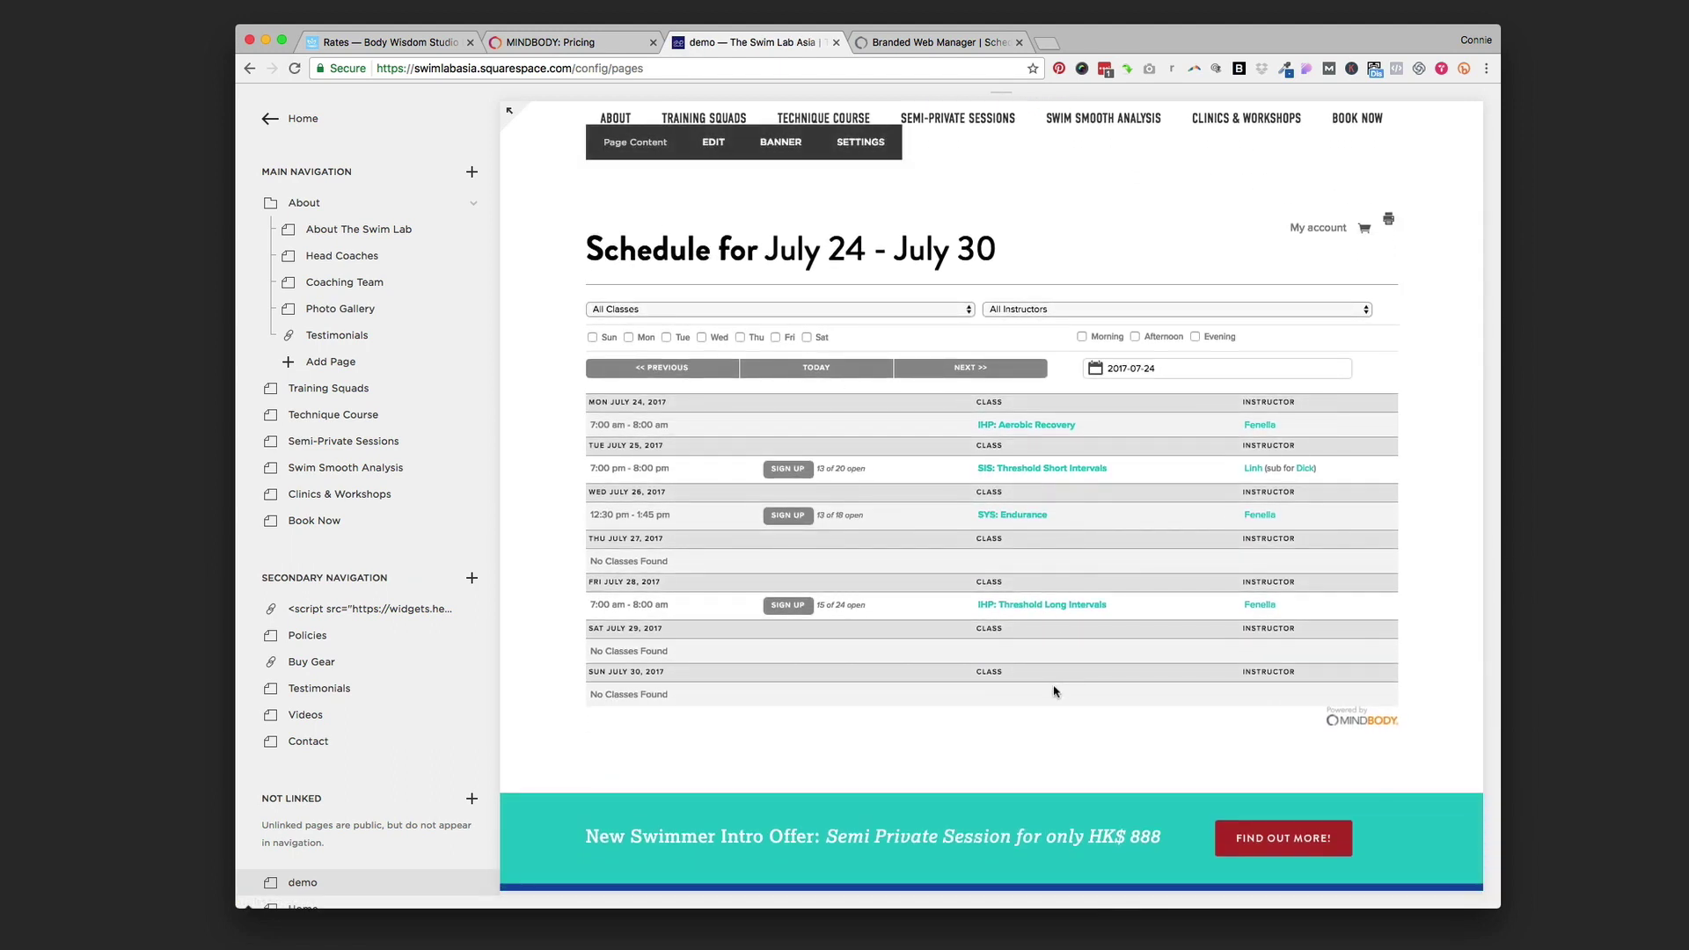
pyautogui.scroll(2, 1056, 695)
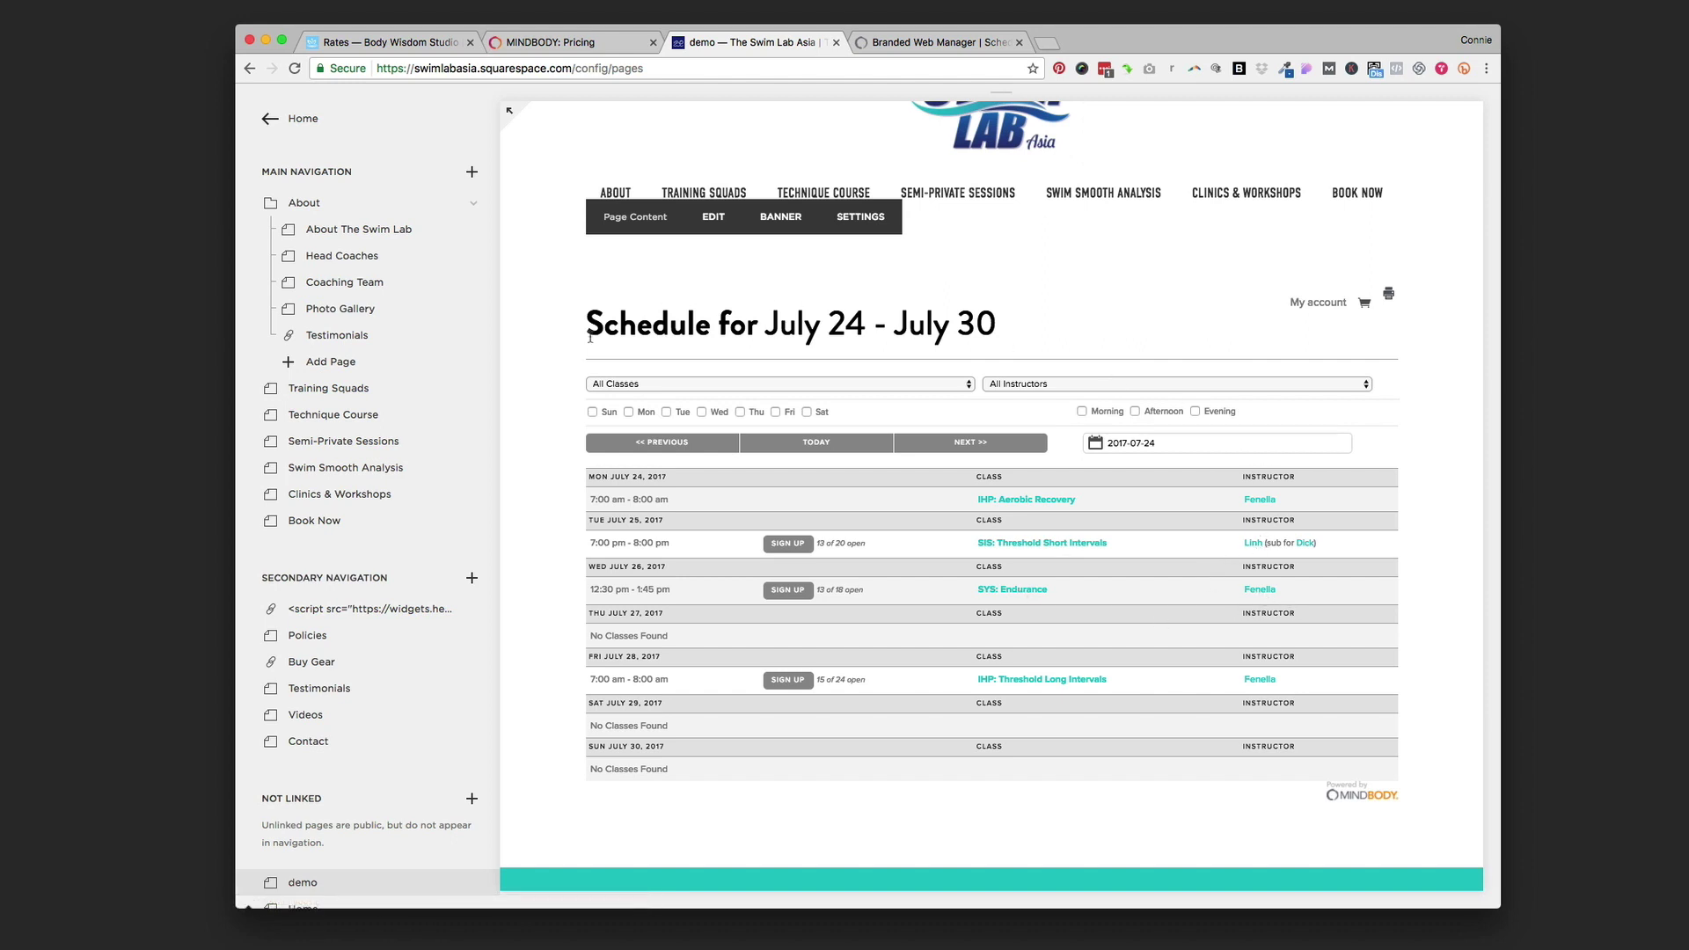
# Compare the MINDBODY widget settings and deploy code against the Squarespace demo page
pyautogui.click(937, 43)
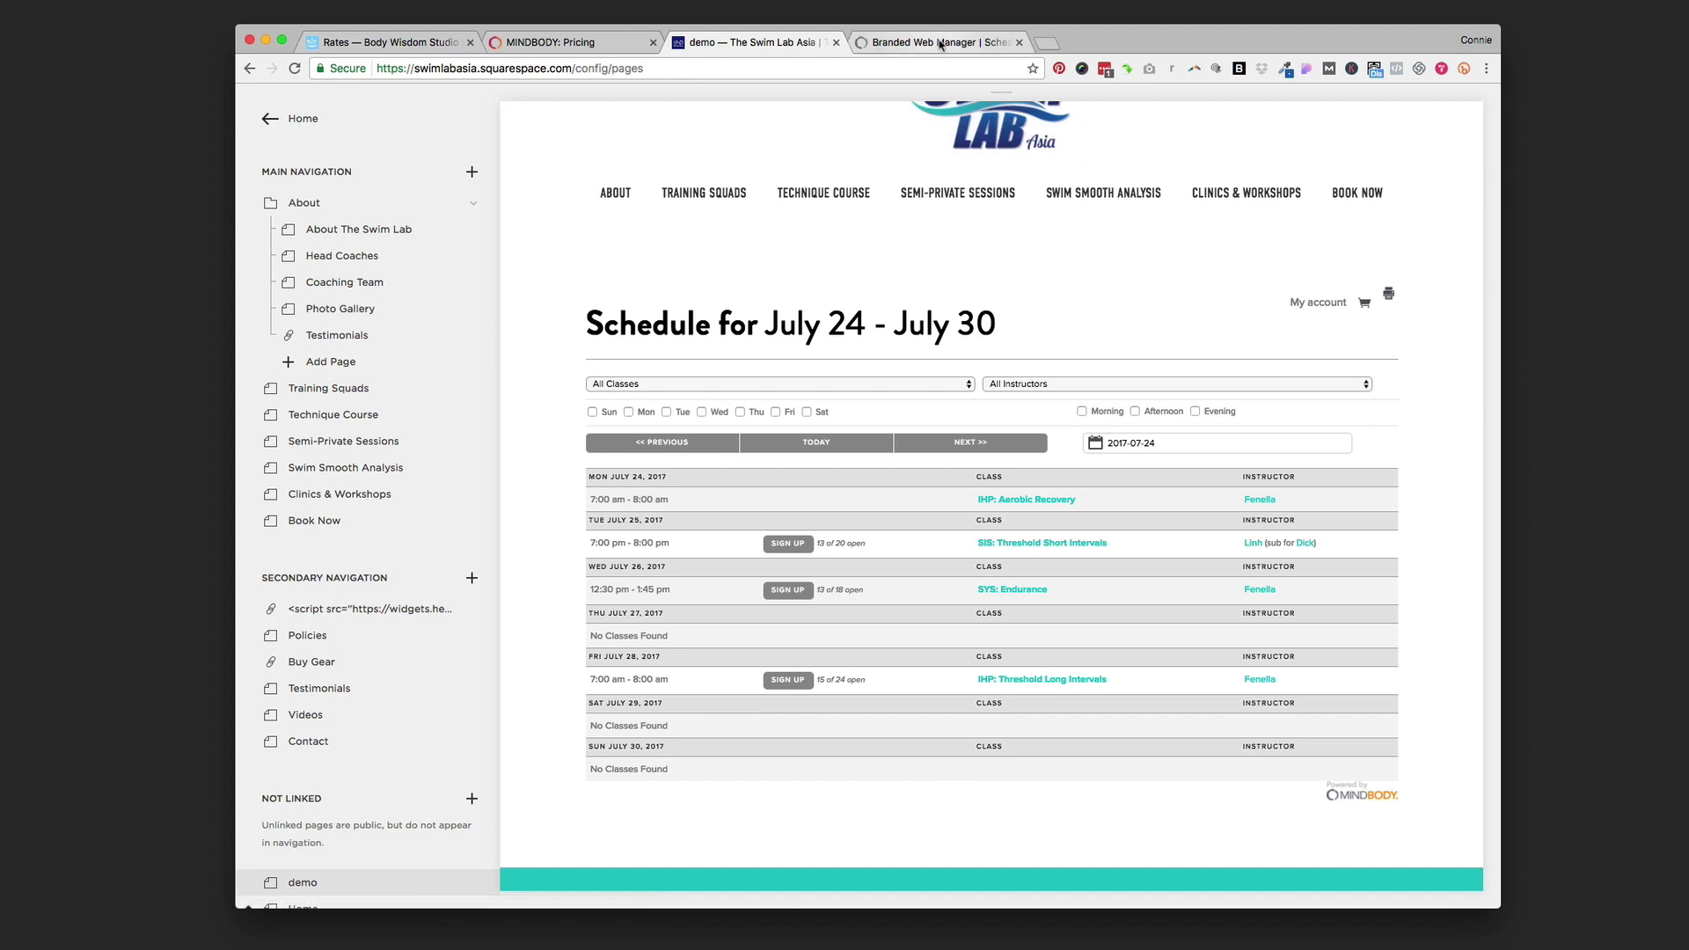
pyautogui.scroll(5, 888, 317)
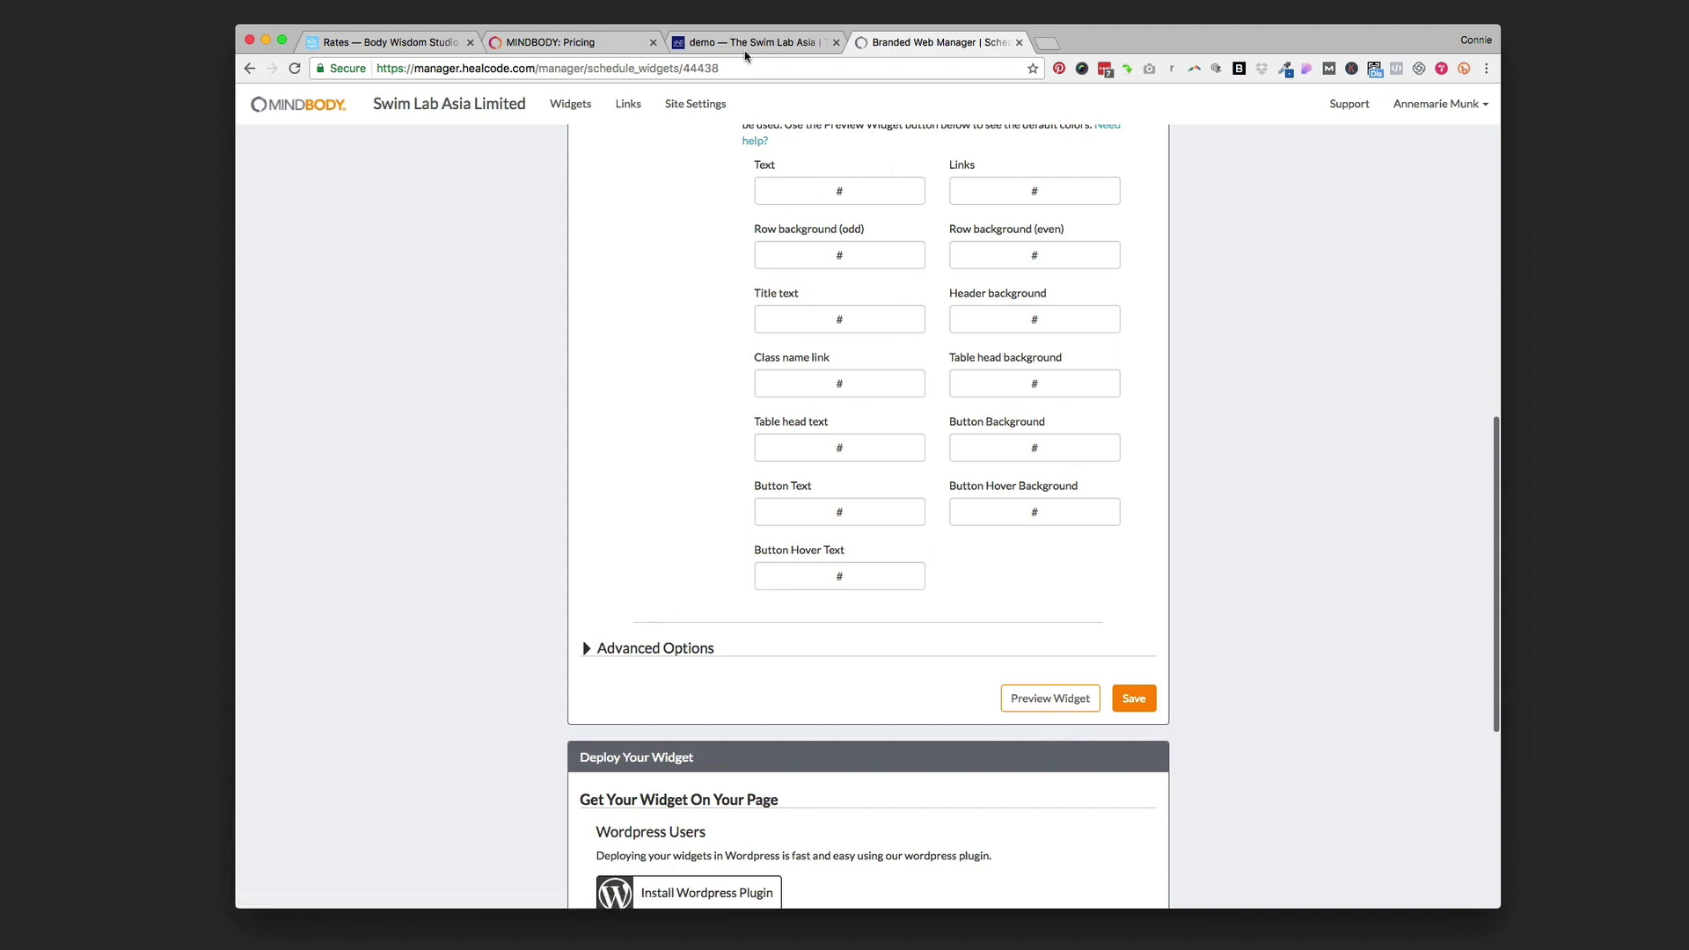
pyautogui.click(747, 43)
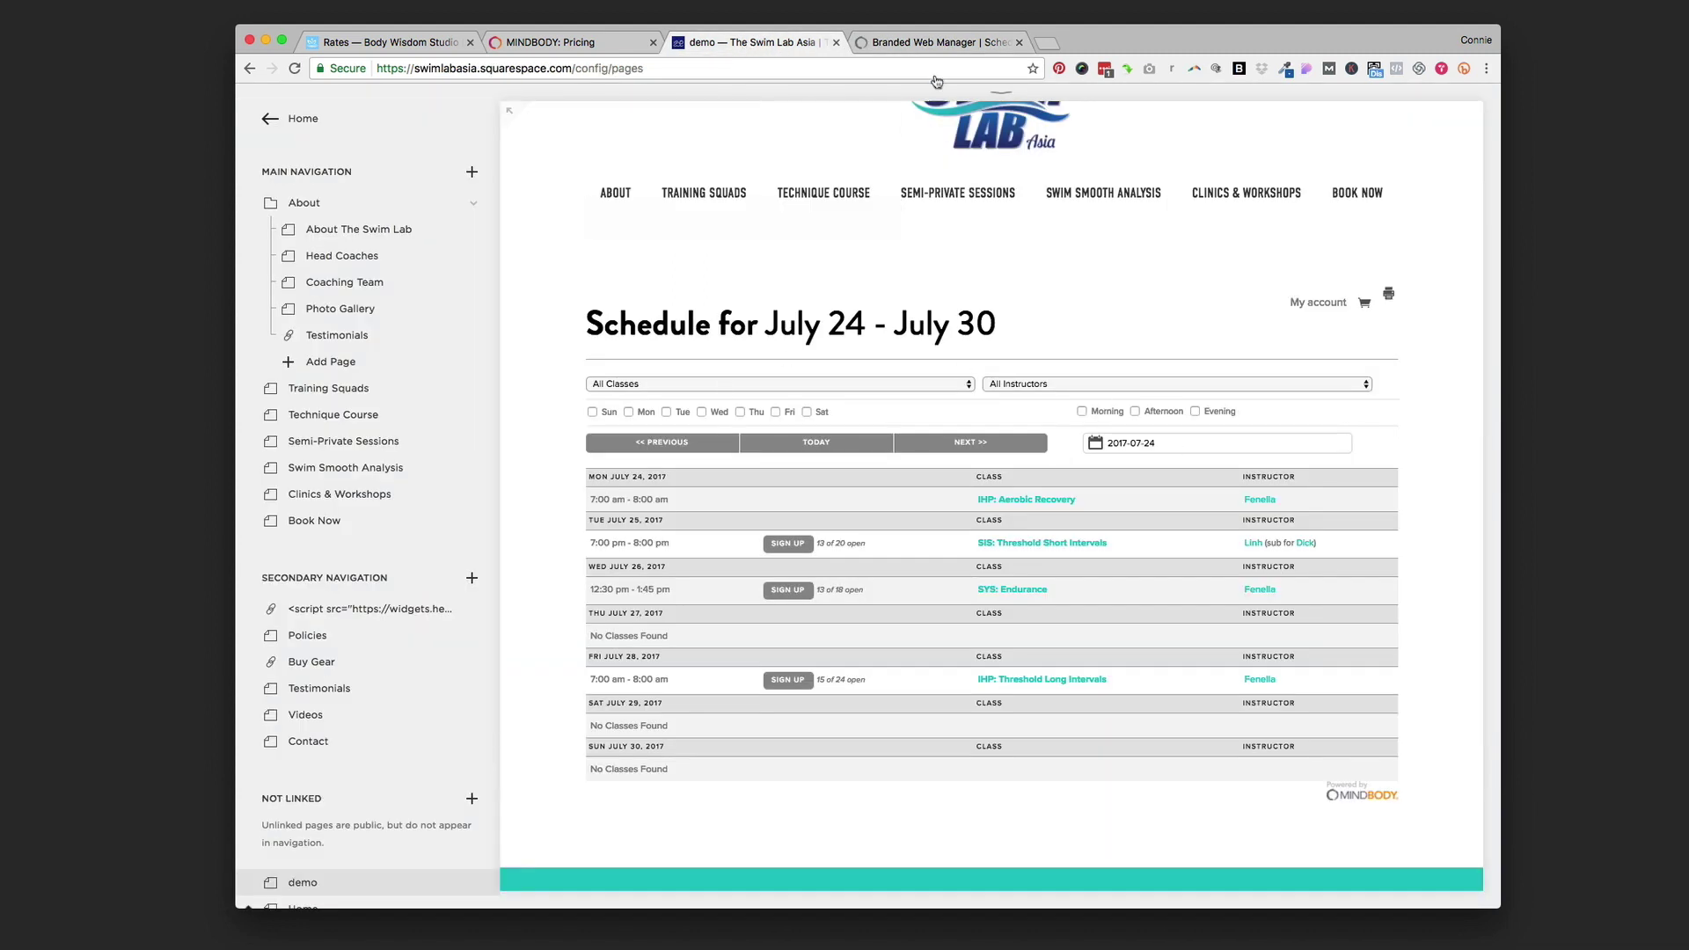
pyautogui.click(948, 43)
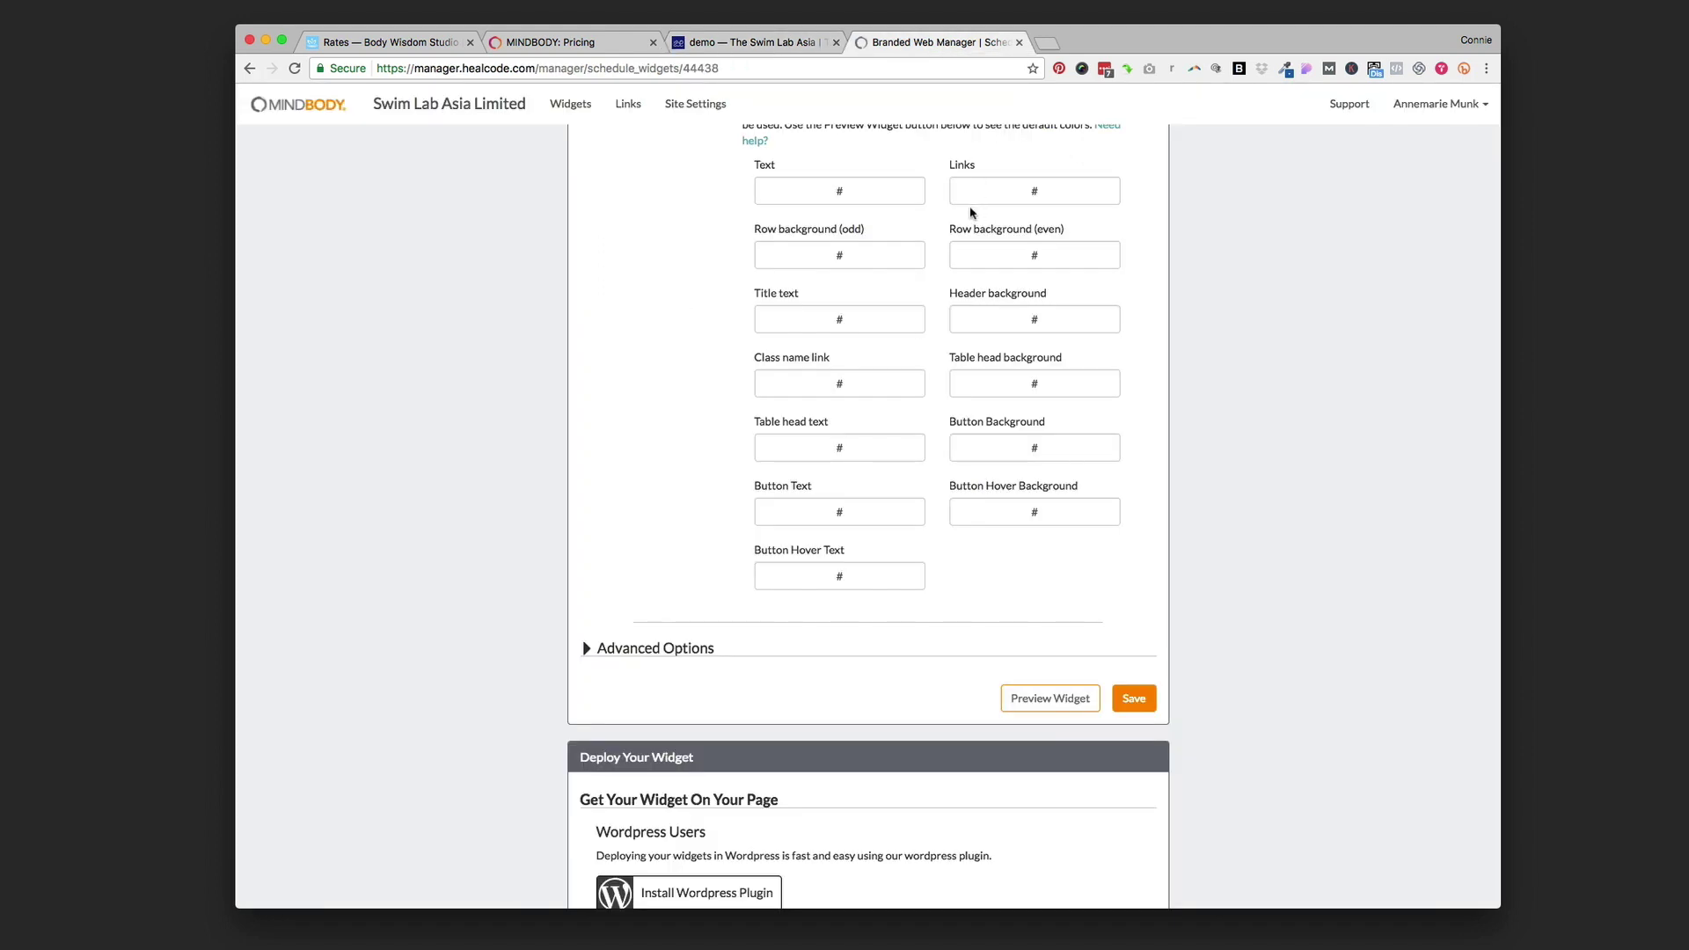
pyautogui.scroll(-5, 947, 528)
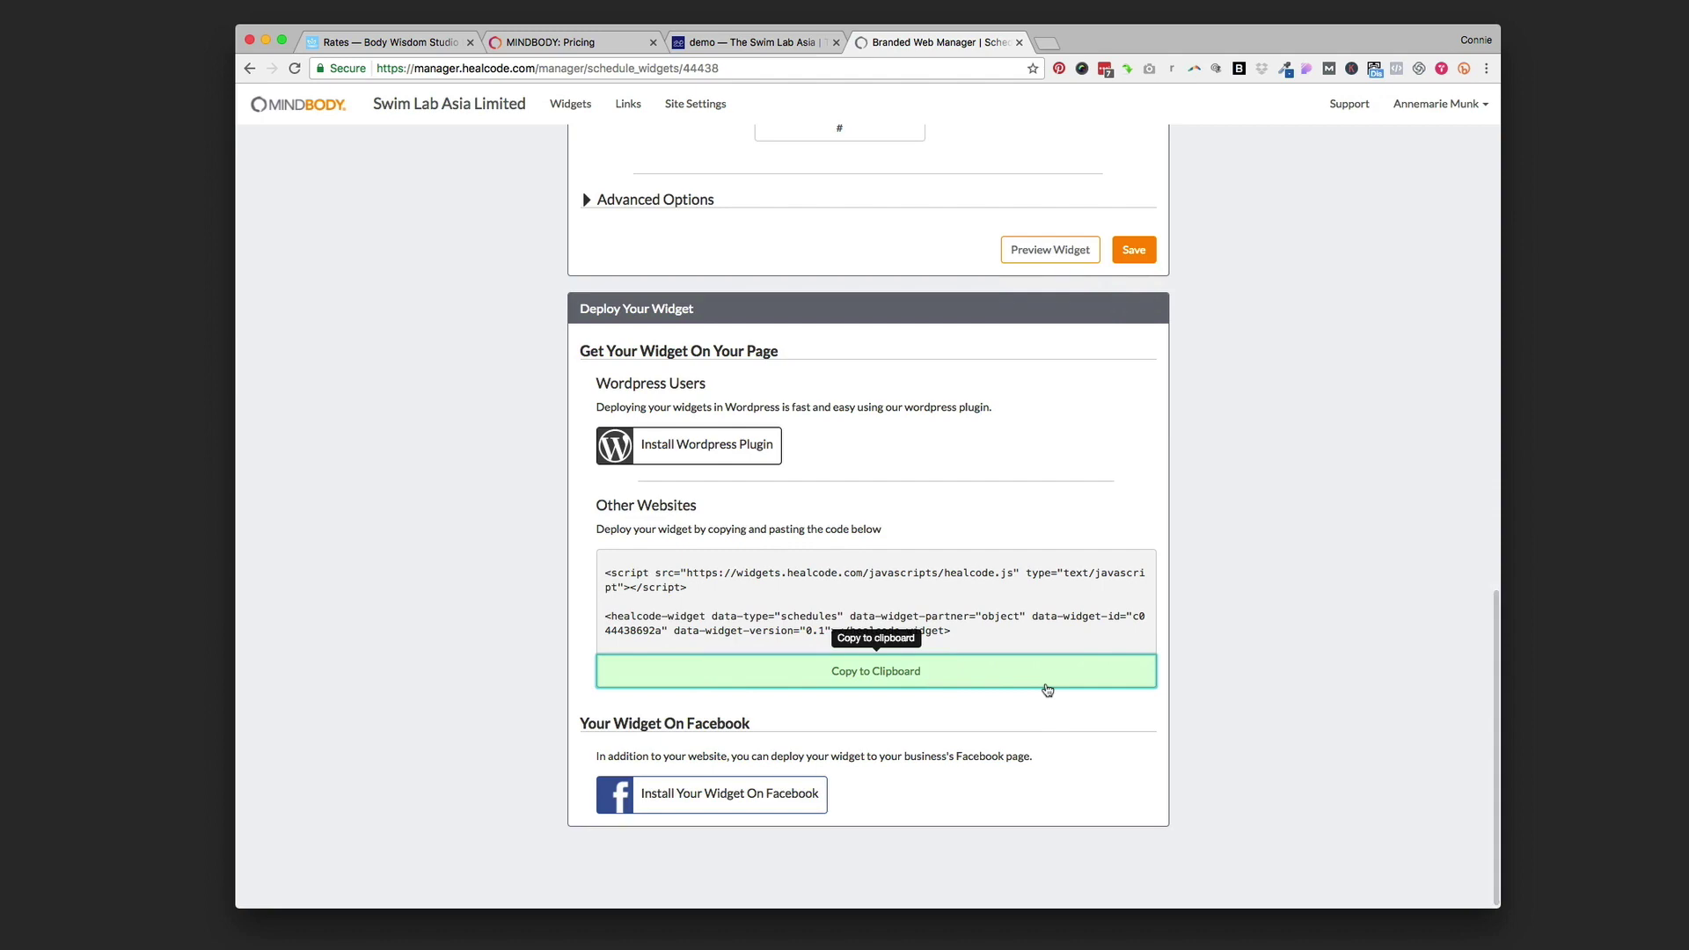
pyautogui.click(768, 46)
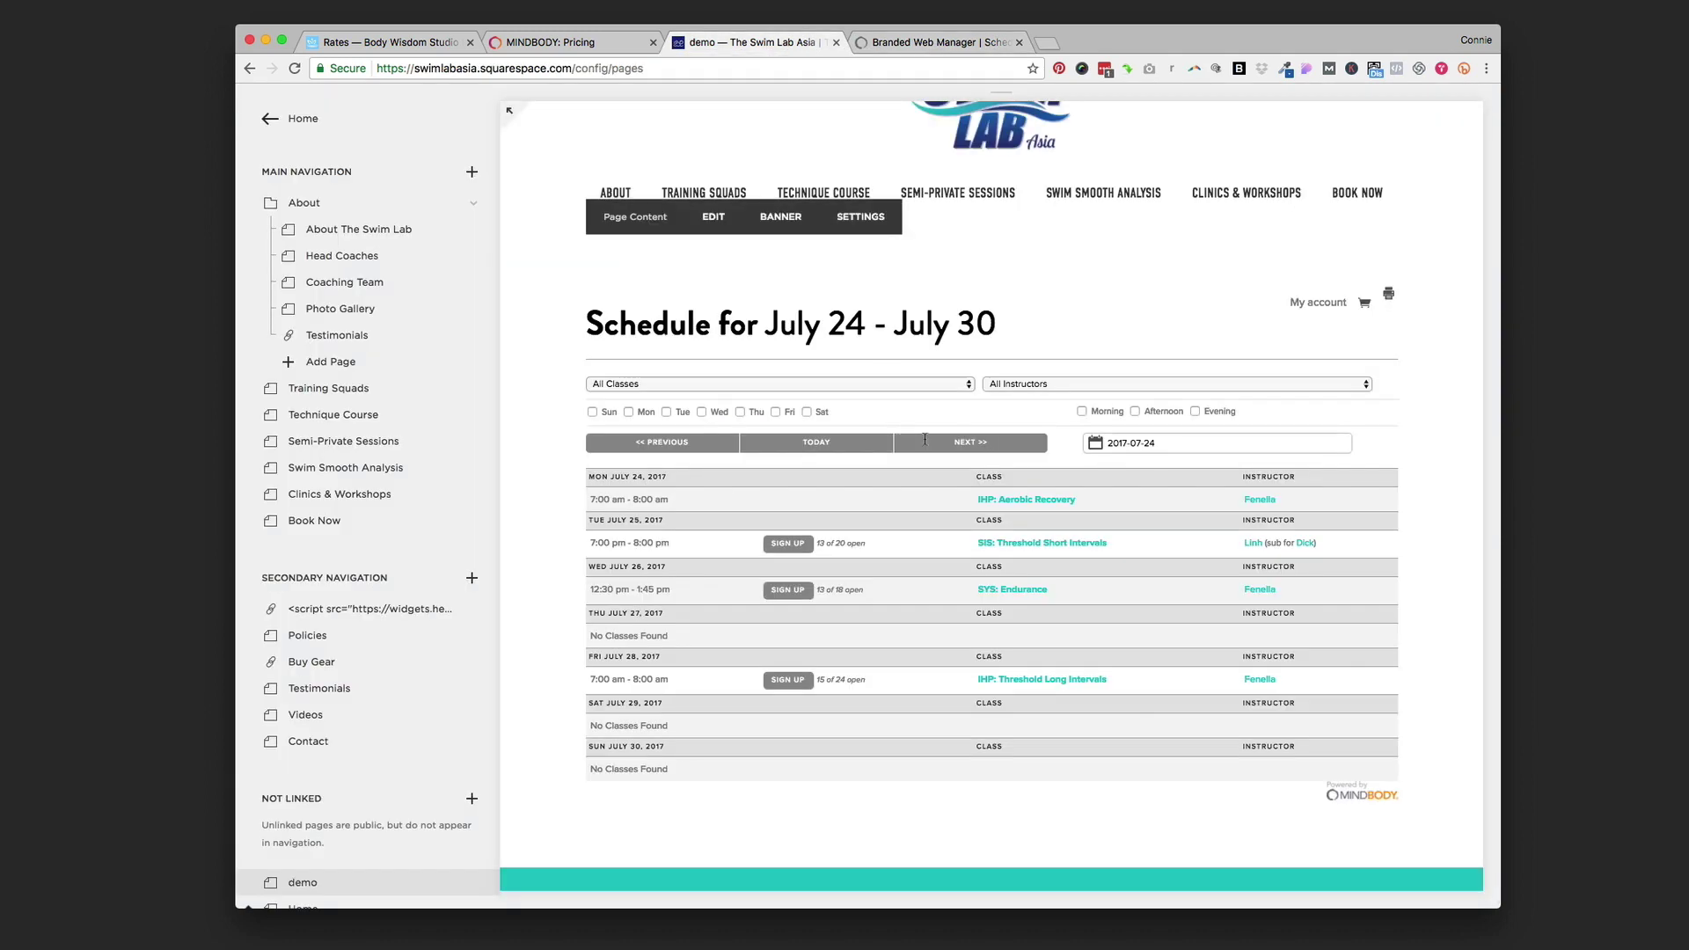
pyautogui.click(951, 47)
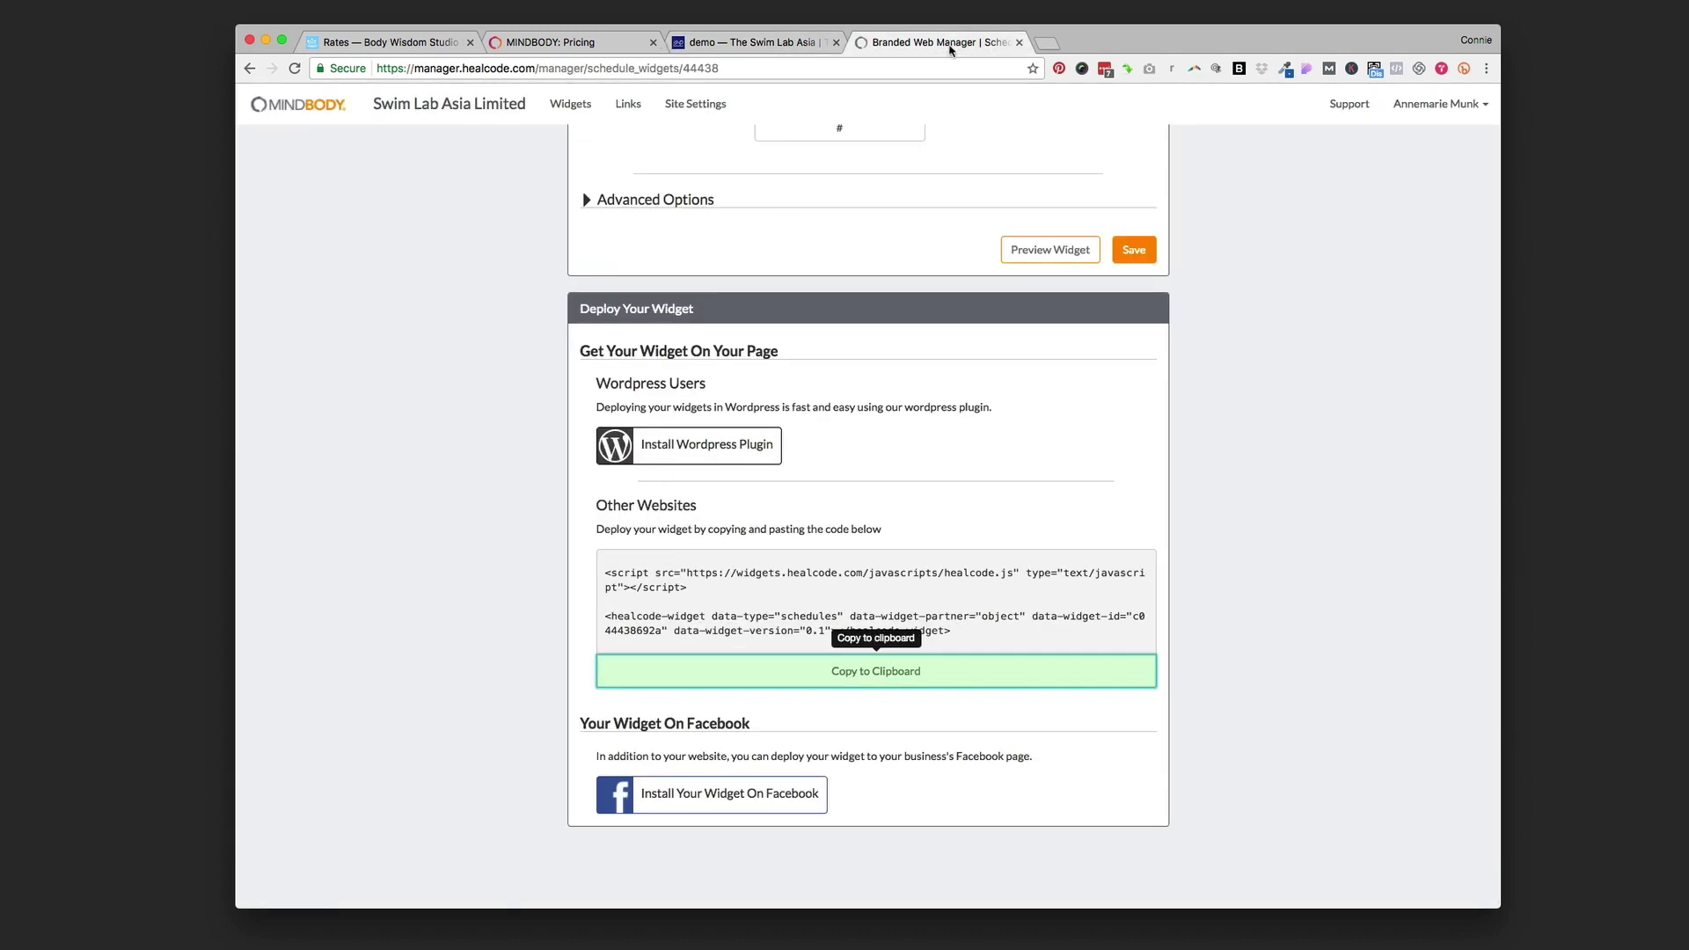
pyautogui.scroll(6, 932, 254)
pyautogui.scroll(5, 761, 374)
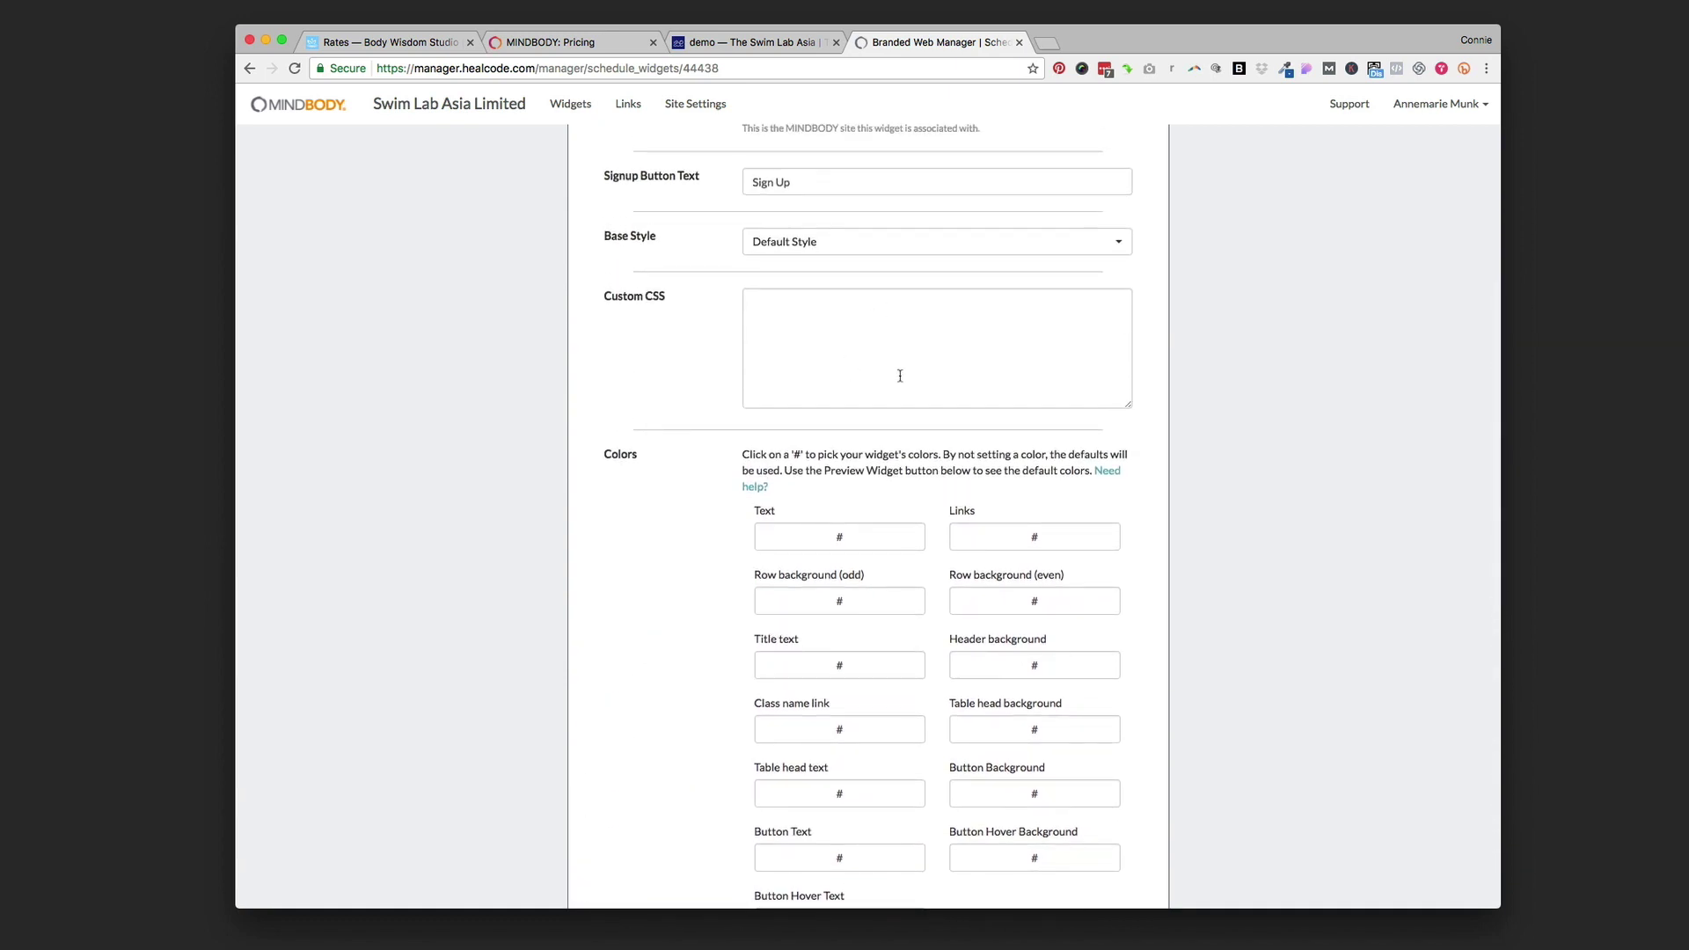
pyautogui.scroll(-3, 900, 376)
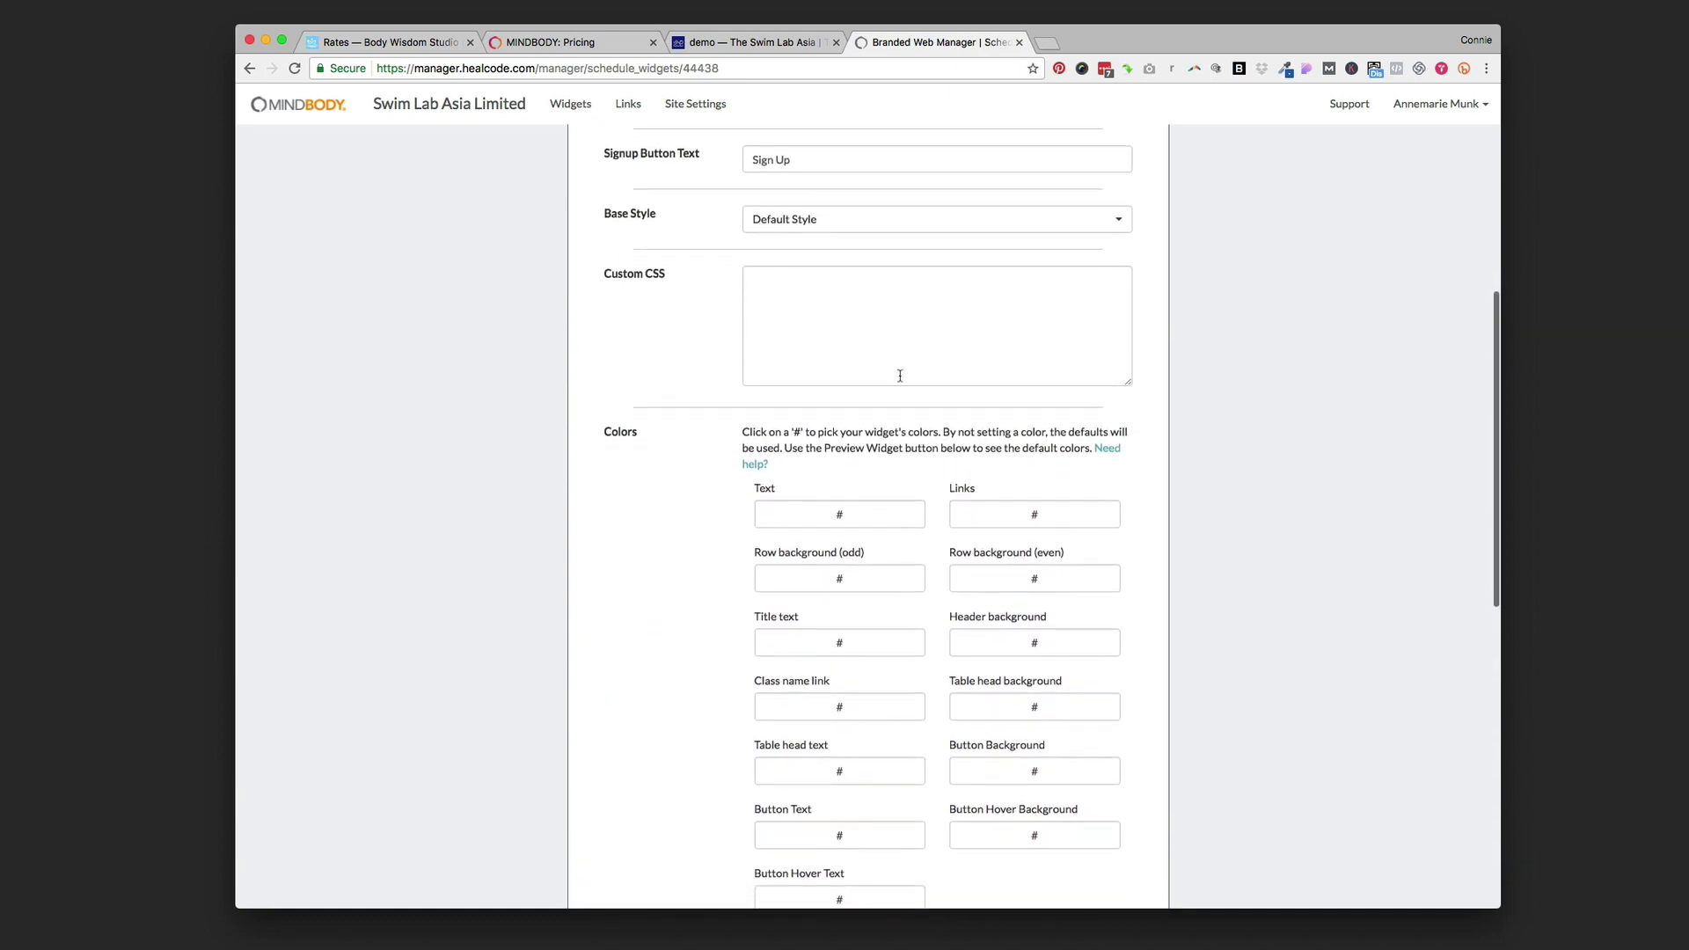
pyautogui.scroll(-10, 900, 376)
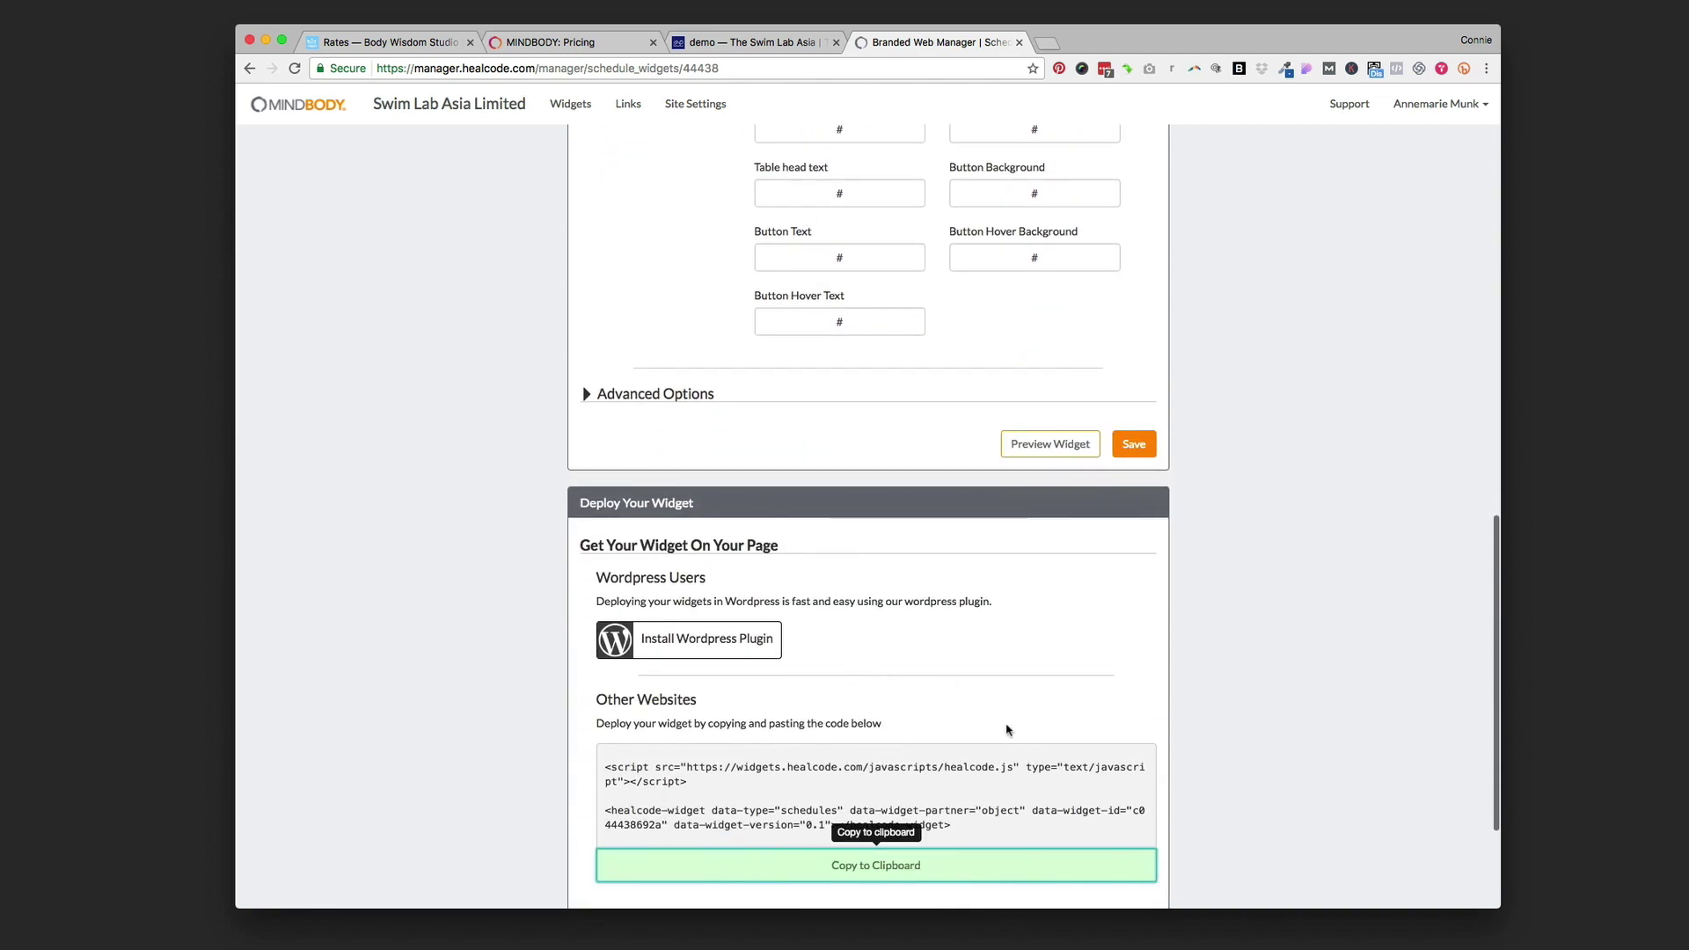
pyautogui.scroll(-2, 893, 264)
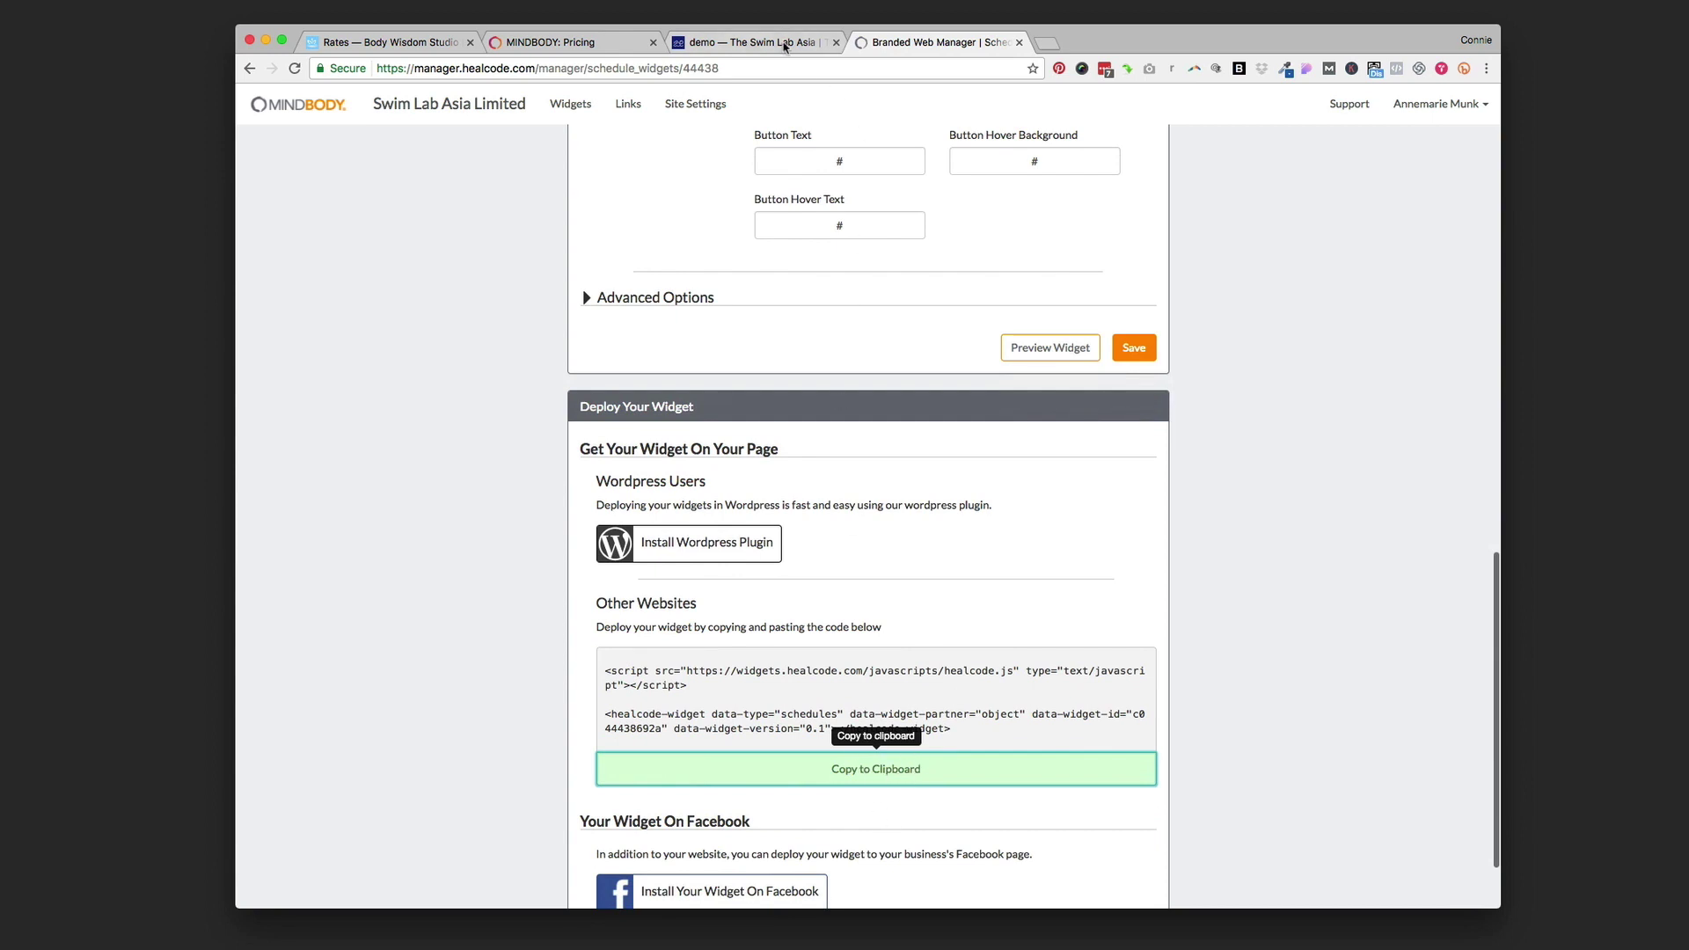
pyautogui.click(752, 42)
# View the demo page's live schedule with classes on July 24, 25, 26 and 28
pyautogui.moveTo(850, 706)
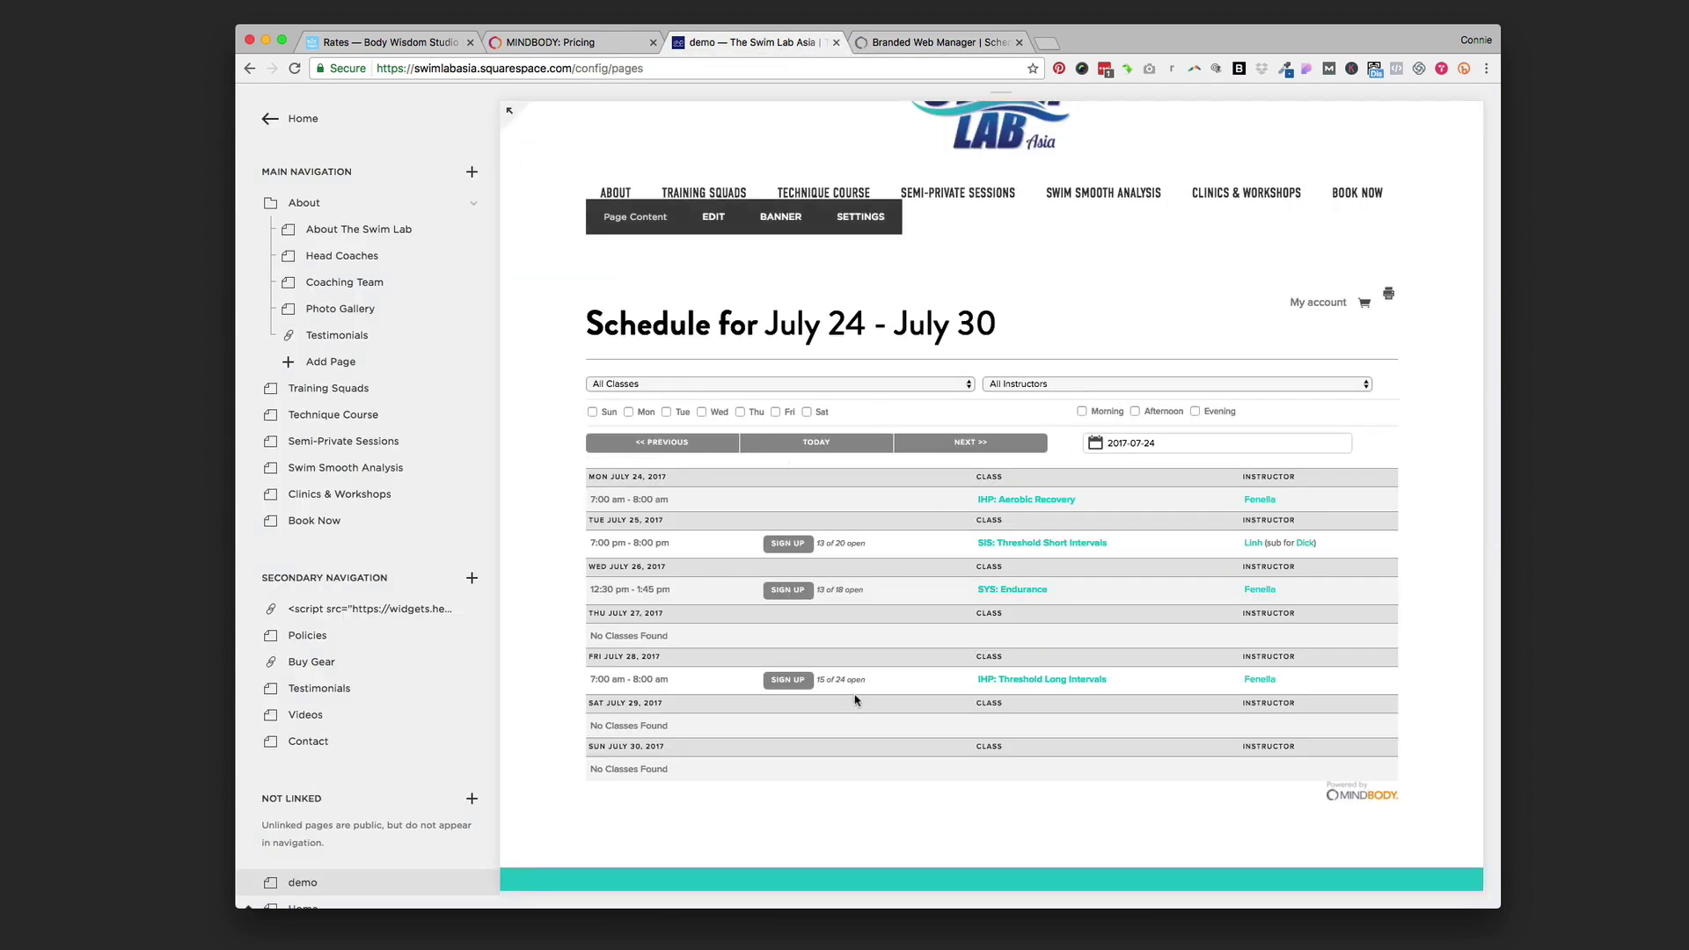